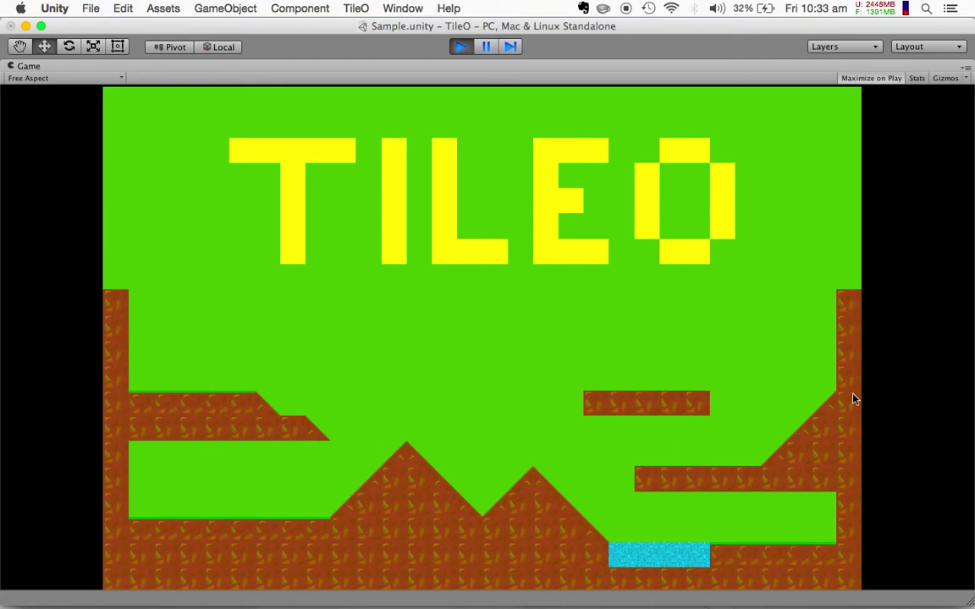
# Step: Stop the running sample game and examine the Background and Foreground tile maps in the Scene view
pyautogui.click(460, 47)
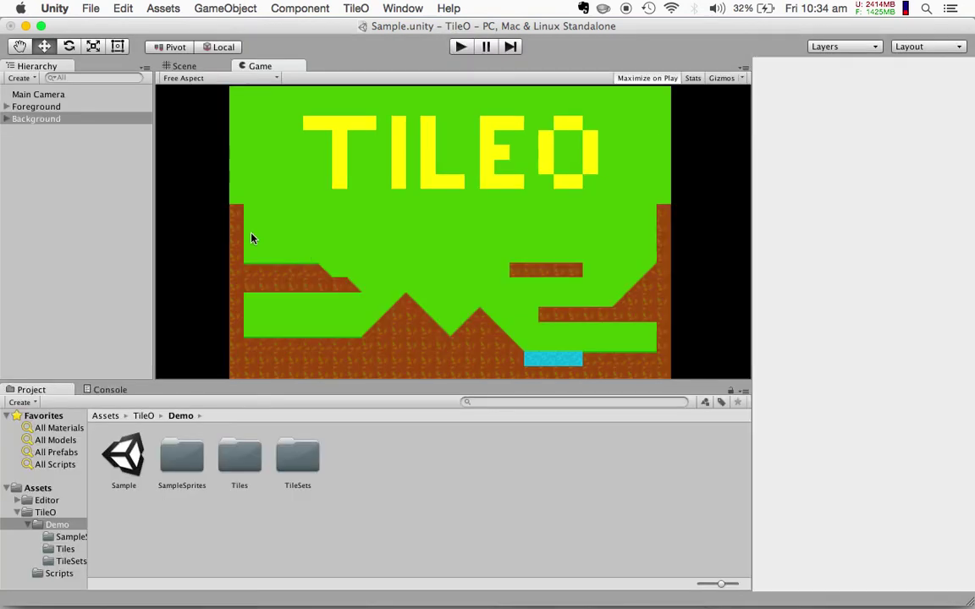
pyautogui.click(90, 117)
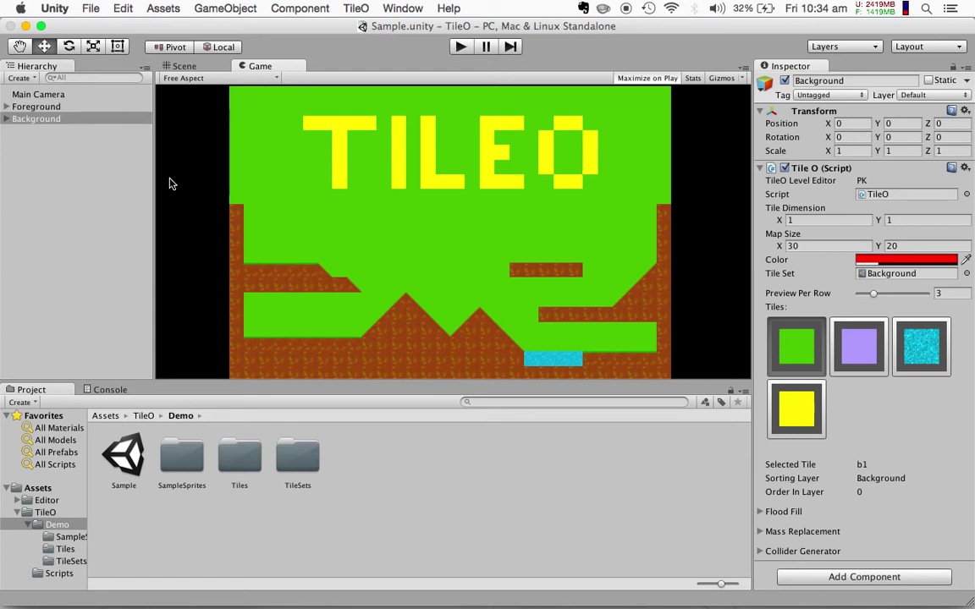
pyautogui.click(183, 68)
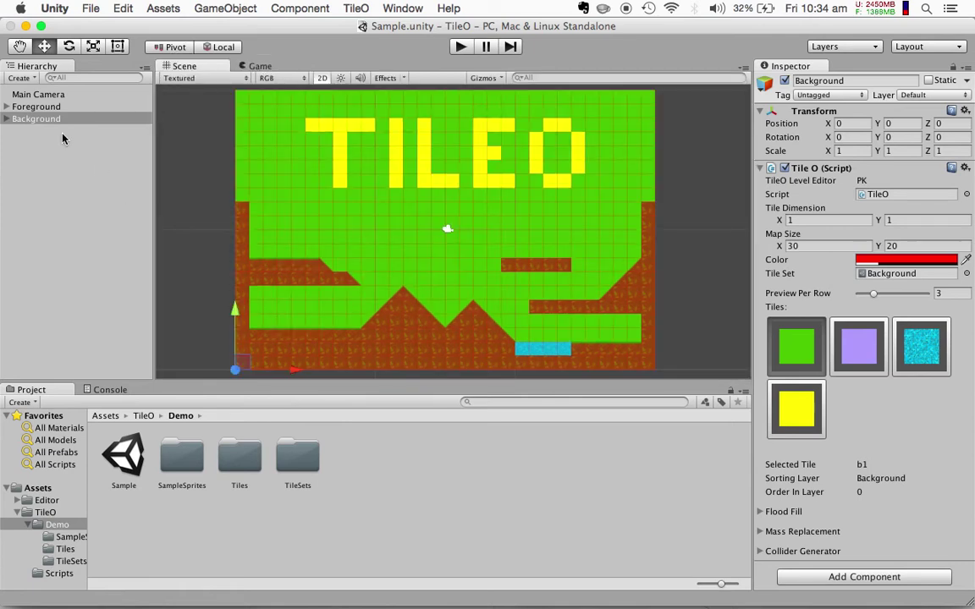
pyautogui.click(53, 107)
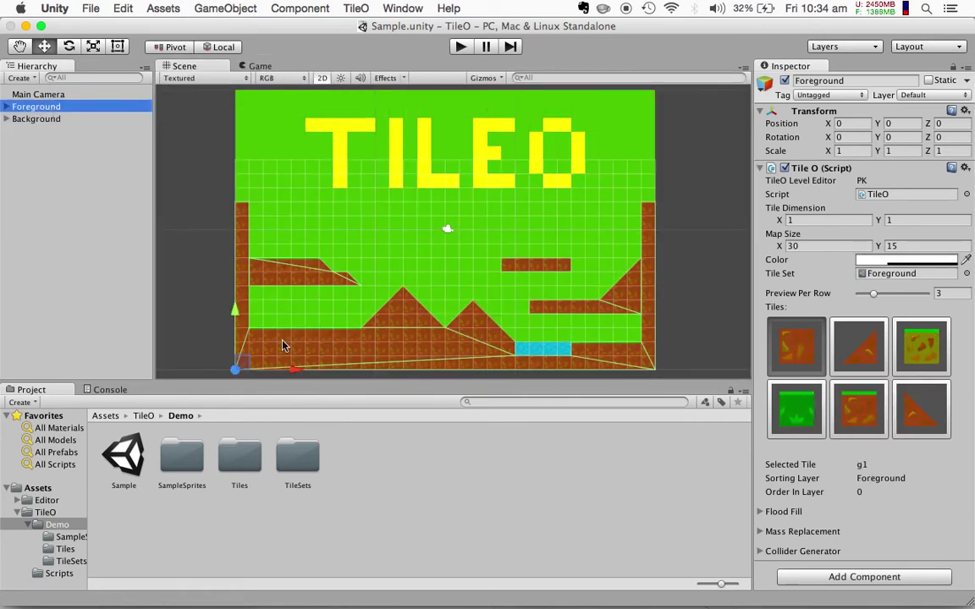
pyautogui.press('f')
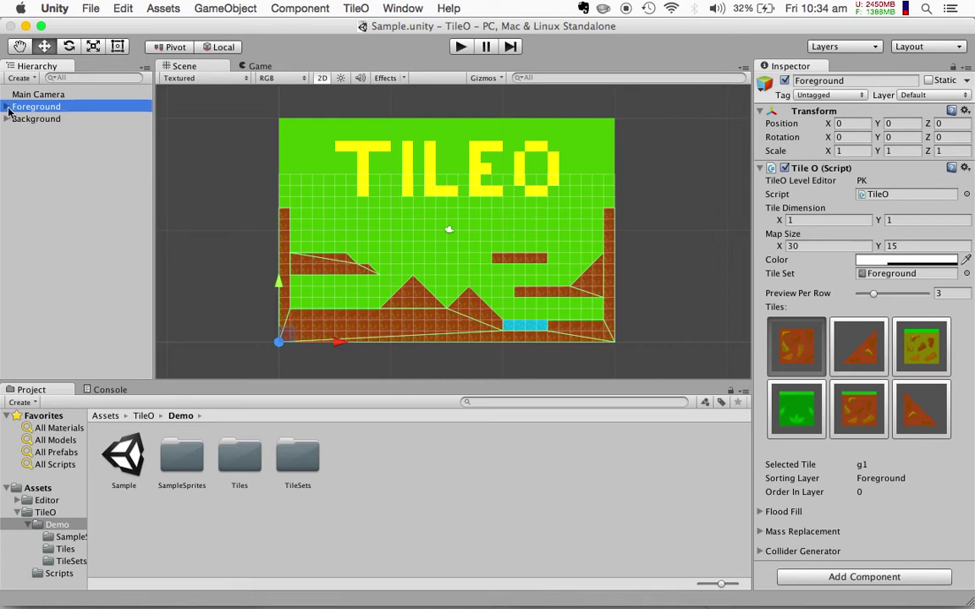
# Step: Move the Foreground's TileO Generated Collider along X to -30.01, clear of the tile map, and examine its outline
pyautogui.click(7, 107)
pyautogui.scroll(-10, 38, 198)
pyautogui.scroll(-5, 38, 198)
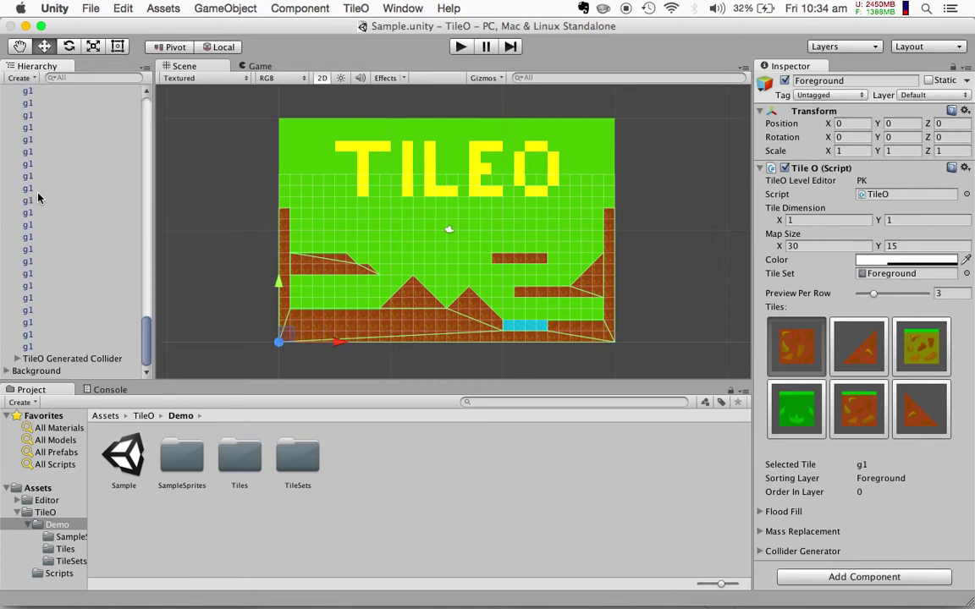
pyautogui.click(76, 358)
pyautogui.press('f')
pyautogui.moveTo(374, 318); pyautogui.dragTo(110, 316)
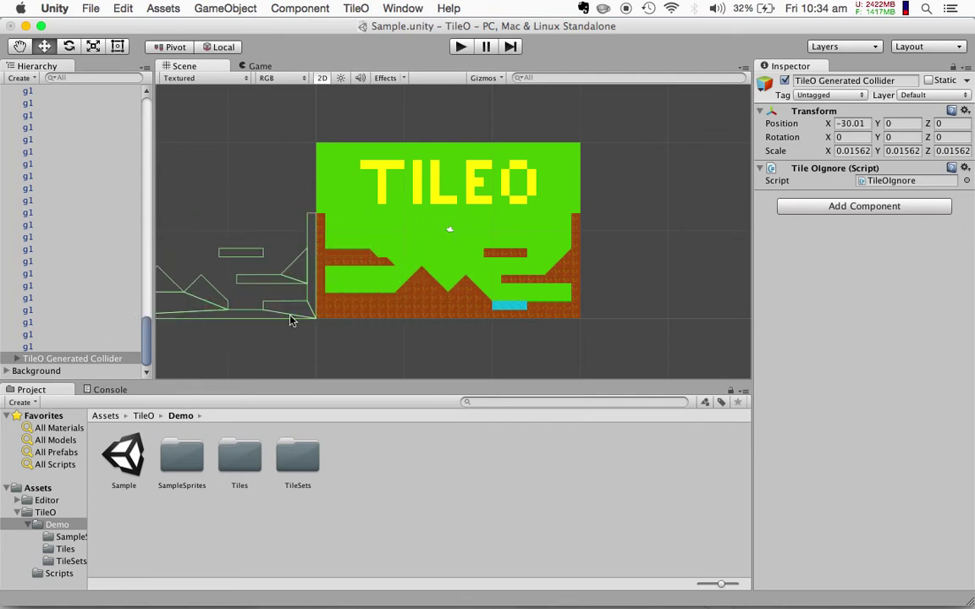
pyautogui.scroll(-3, 302, 328)
pyautogui.press('q')
pyautogui.moveTo(291, 317); pyautogui.dragTo(452, 323)
pyautogui.press('w')
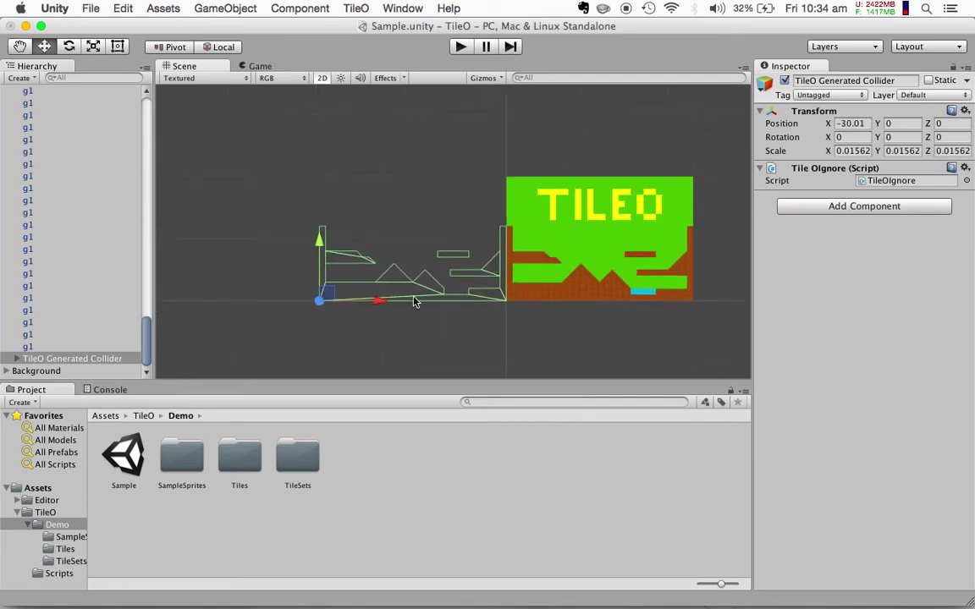
pyautogui.scroll(3, 403, 282)
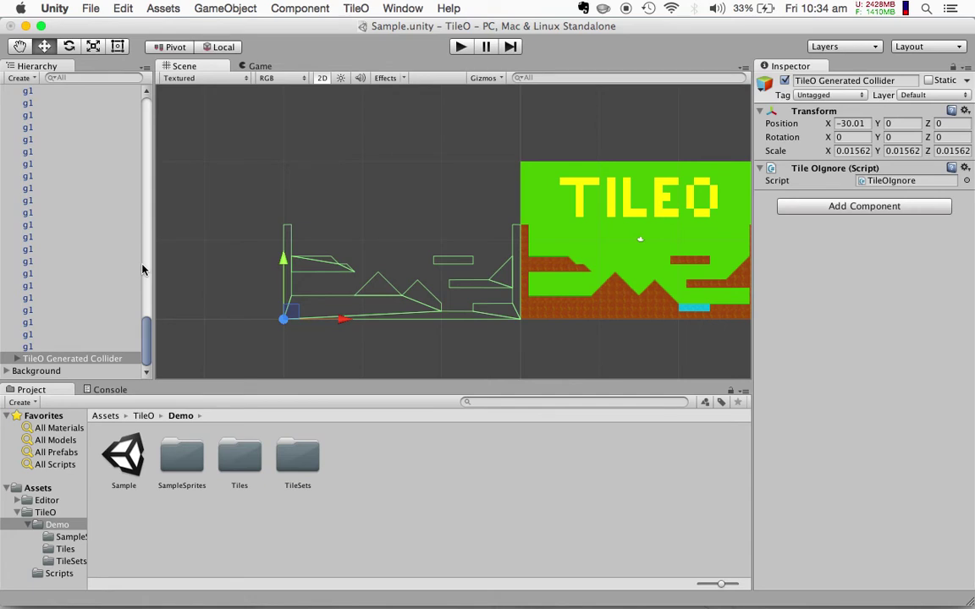
# Step: Create a new scene, discarding the changes made to the Sample scene
pyautogui.scroll(5, 76, 302)
pyautogui.scroll(10, 76, 303)
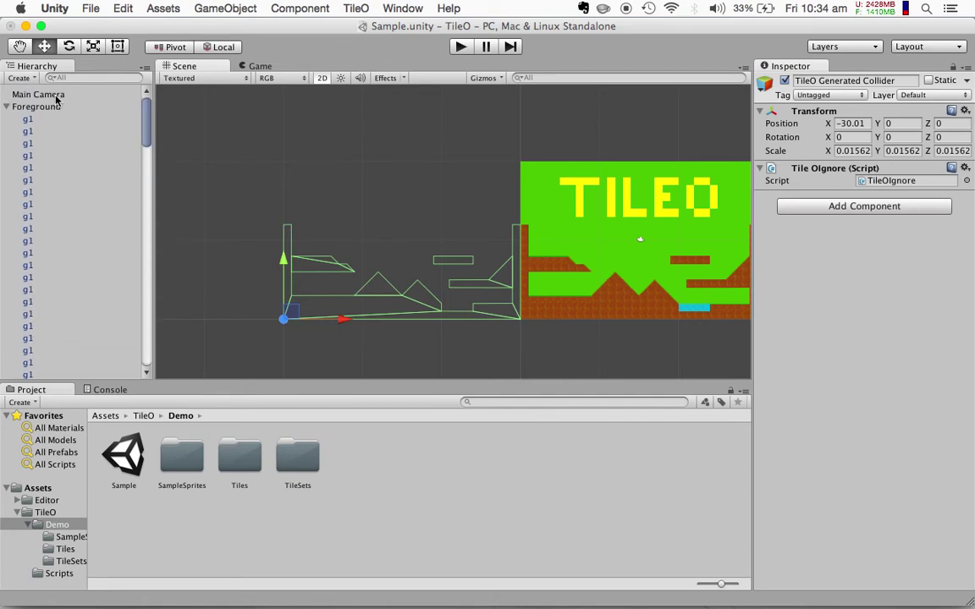
pyautogui.click(91, 9)
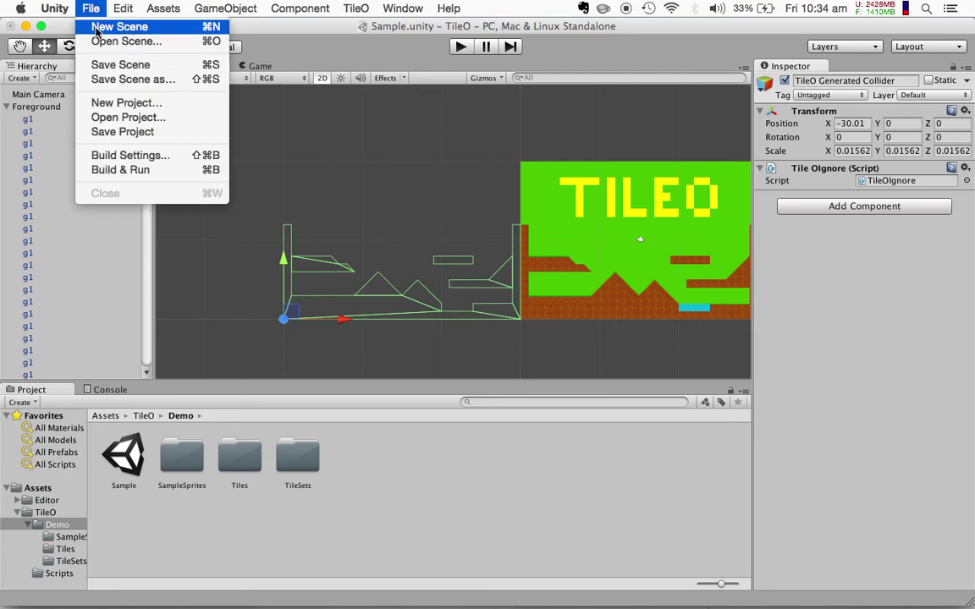
pyautogui.click(97, 28)
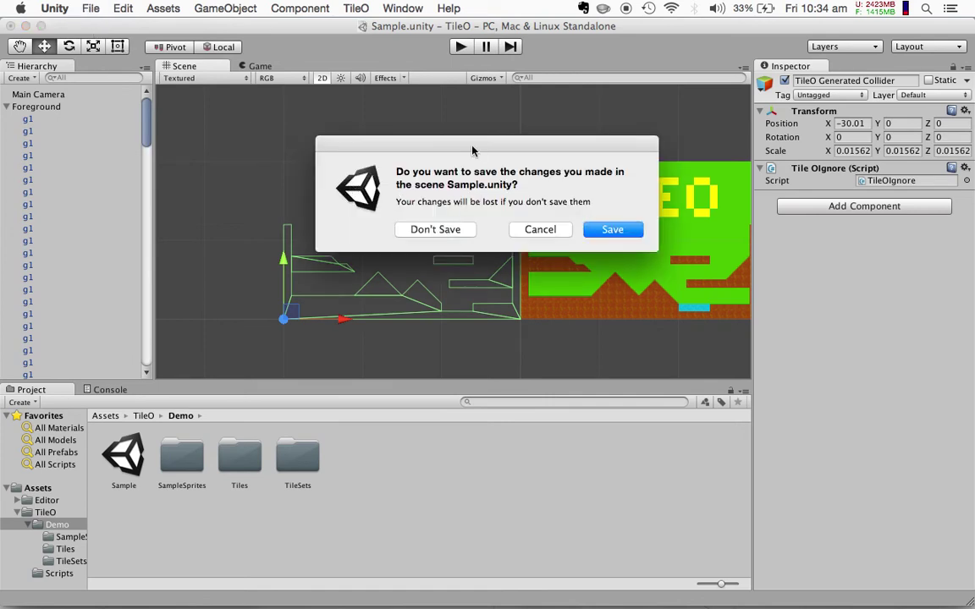
pyautogui.click(444, 230)
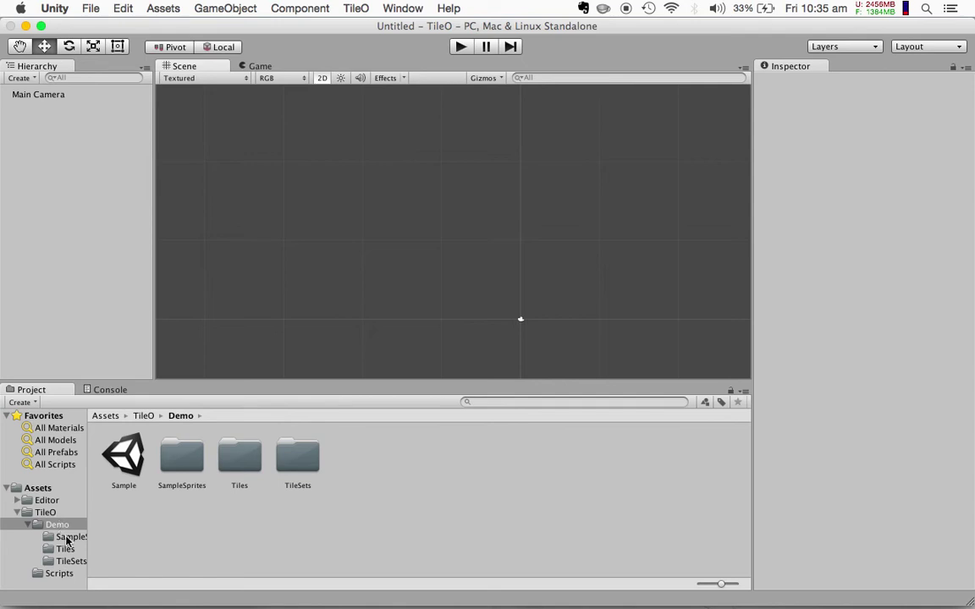
# Step: Examine the pixels-per-unit import setting of the g1 texture in the SampleSprites folder
pyautogui.click(67, 538)
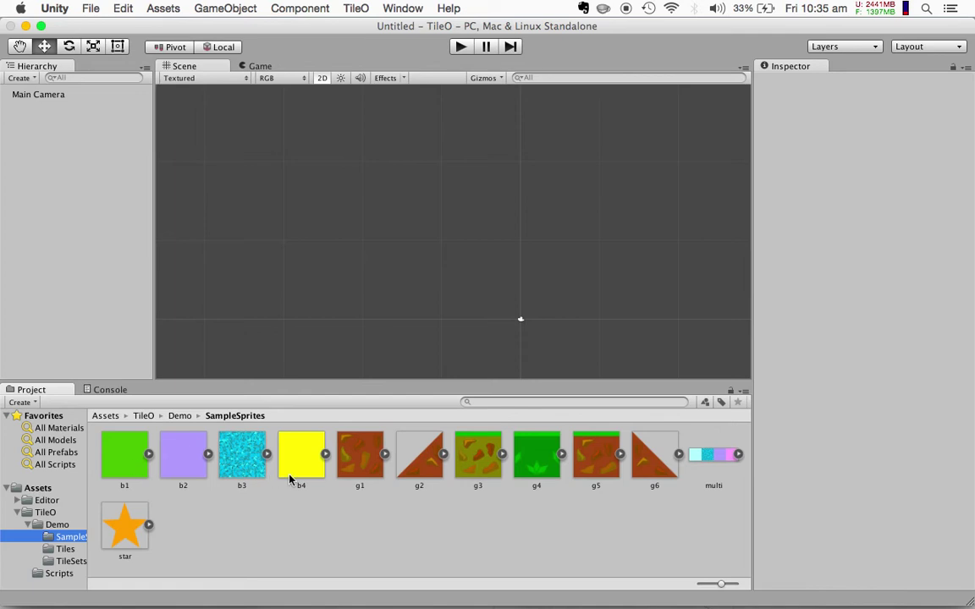
pyautogui.click(357, 462)
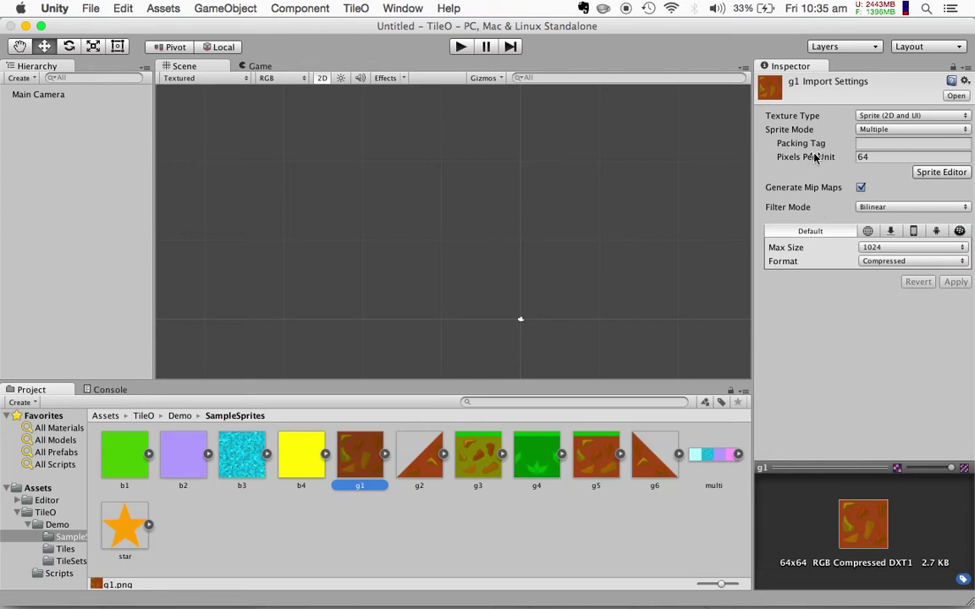
pyautogui.click(880, 158)
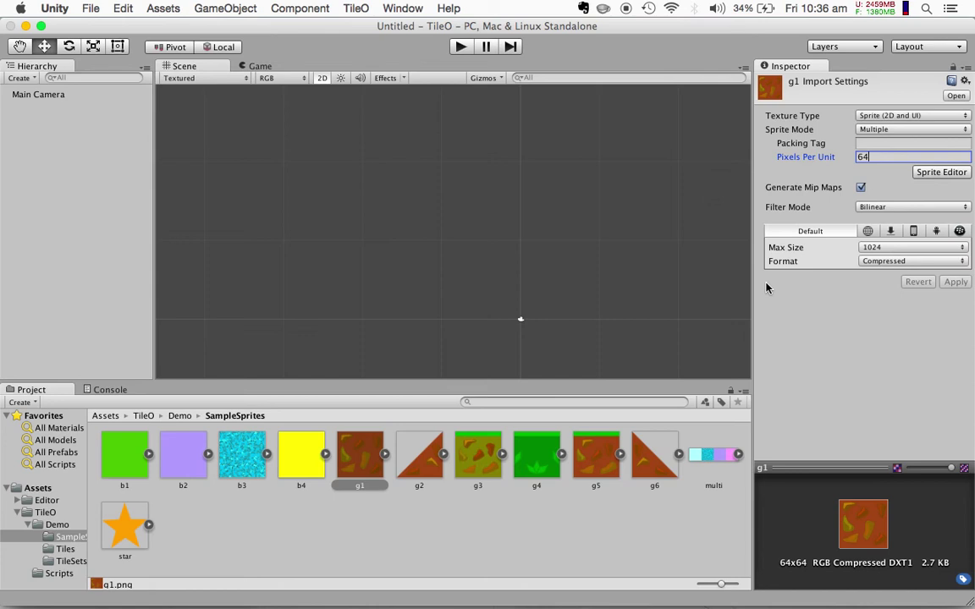
# Step: Place the g1 sprite in the empty scene and examine its size and pivot up close
pyautogui.click(351, 362)
pyautogui.click(381, 193)
pyautogui.moveTo(382, 193); pyautogui.dragTo(383, 191)
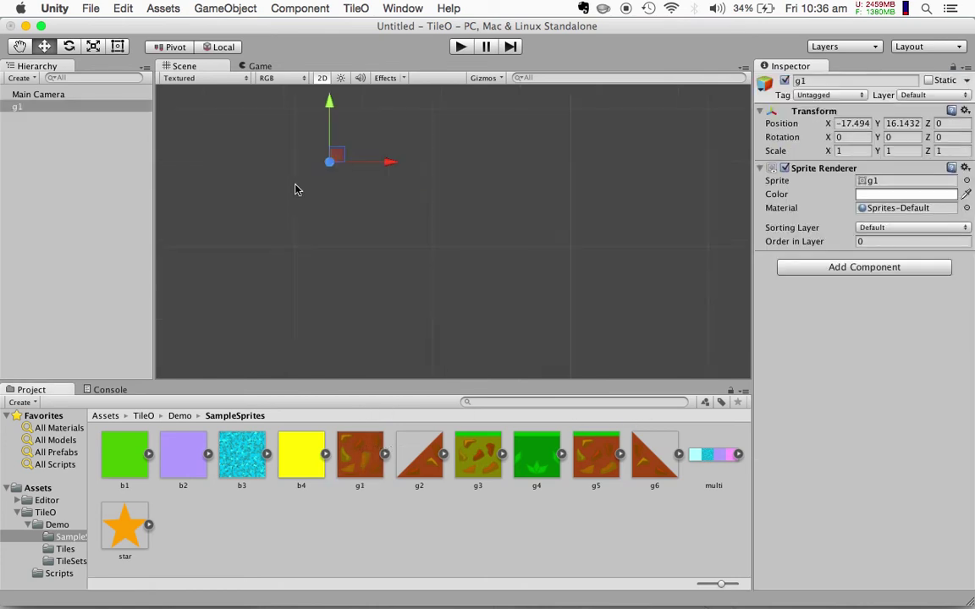
pyautogui.moveTo(297, 190); pyautogui.dragTo(453, 250, button='middle')
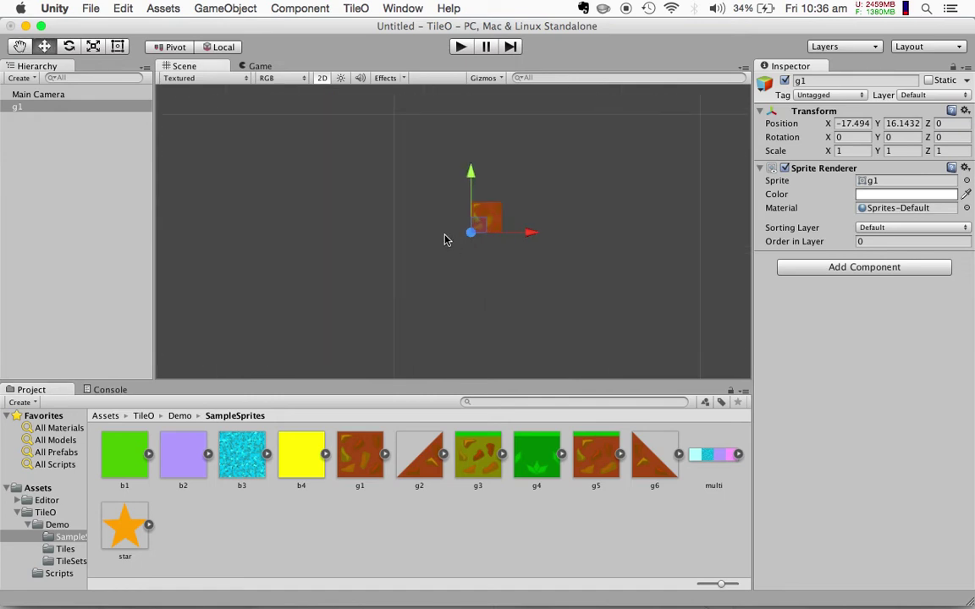
pyautogui.scroll(4, 447, 239)
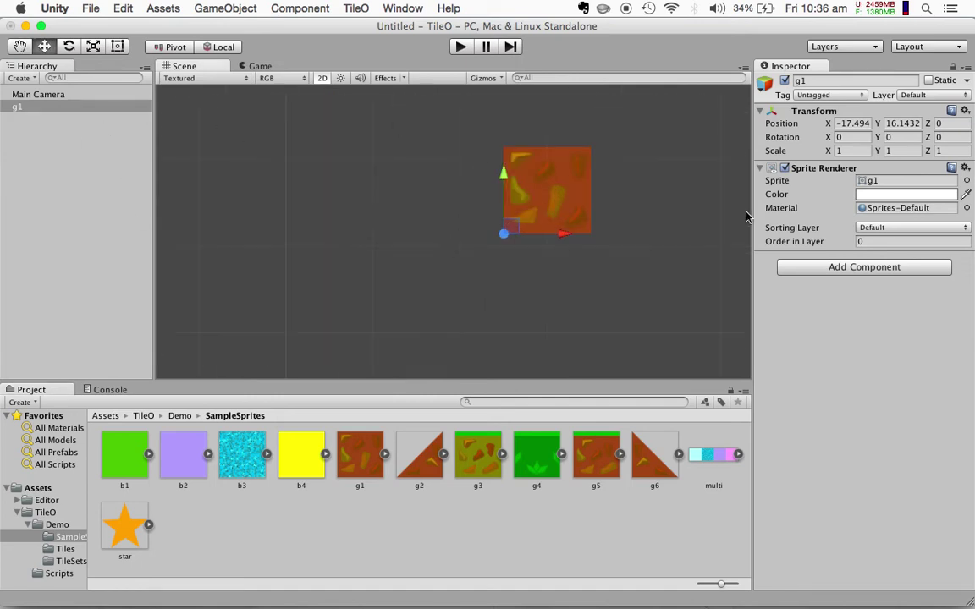
# Step: Delete the g1 object from the scene
pyautogui.click(42, 106)
pyautogui.rightClick(95, 132)
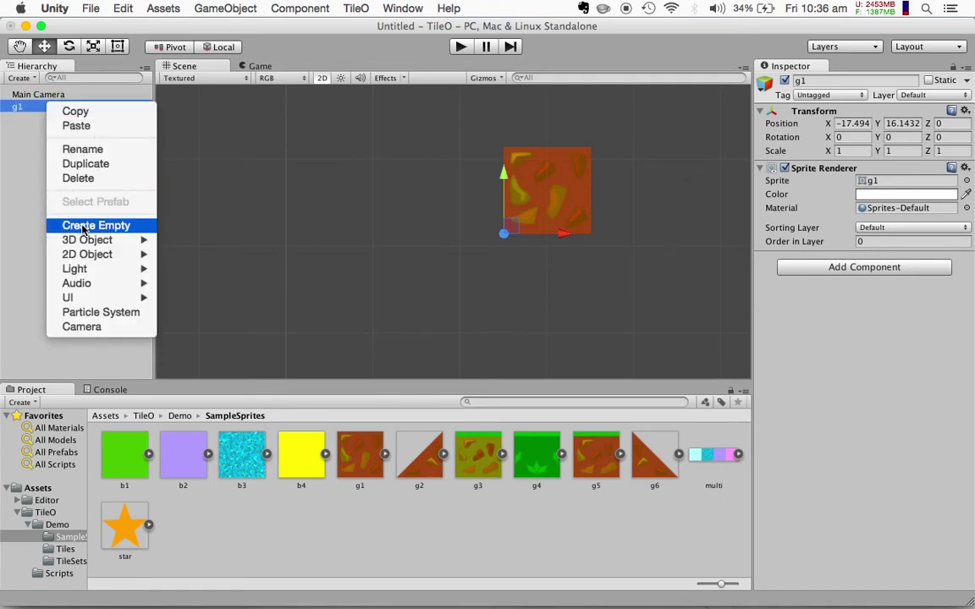
pyautogui.click(83, 180)
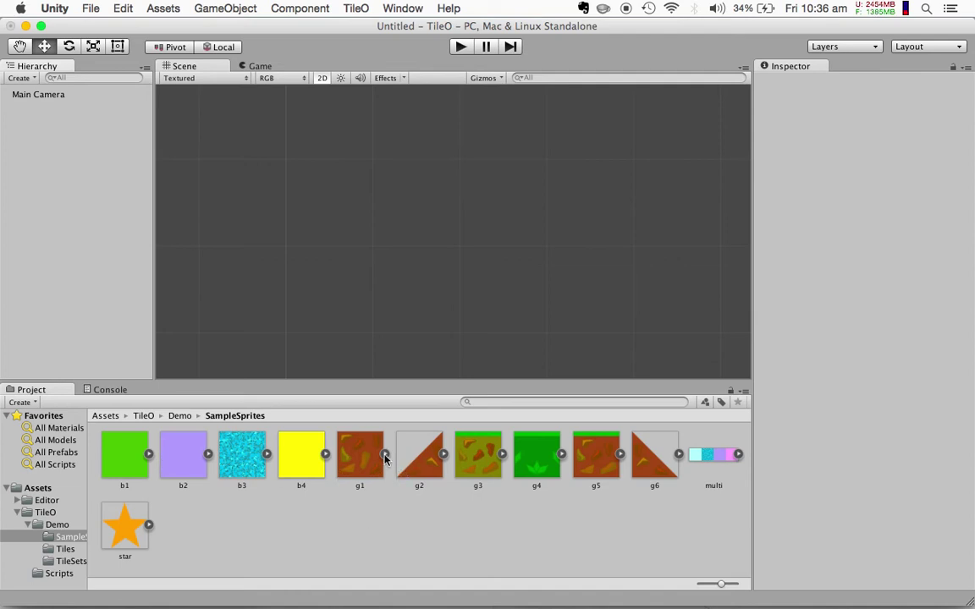
# Step: Expand the g1 to g6 textures in SampleSprites to expose their individual sprites, selecting the g1 sprite
pyautogui.click(363, 457)
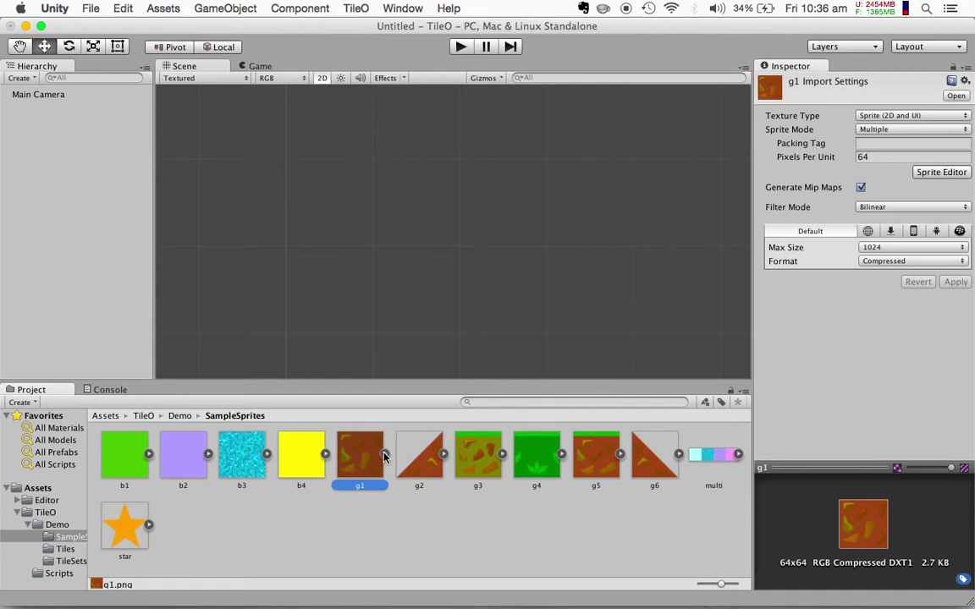
pyautogui.click(385, 456)
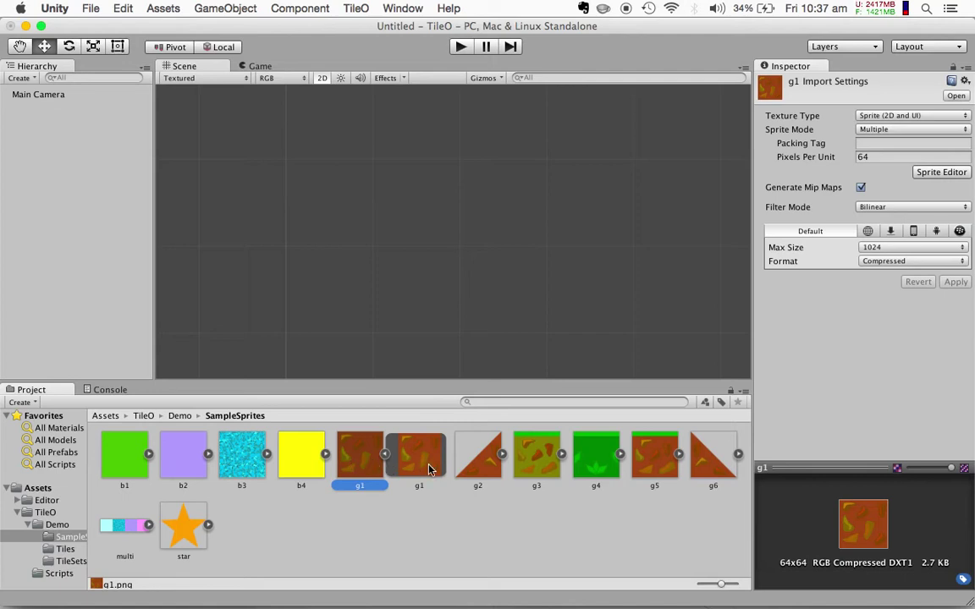
pyautogui.click(427, 467)
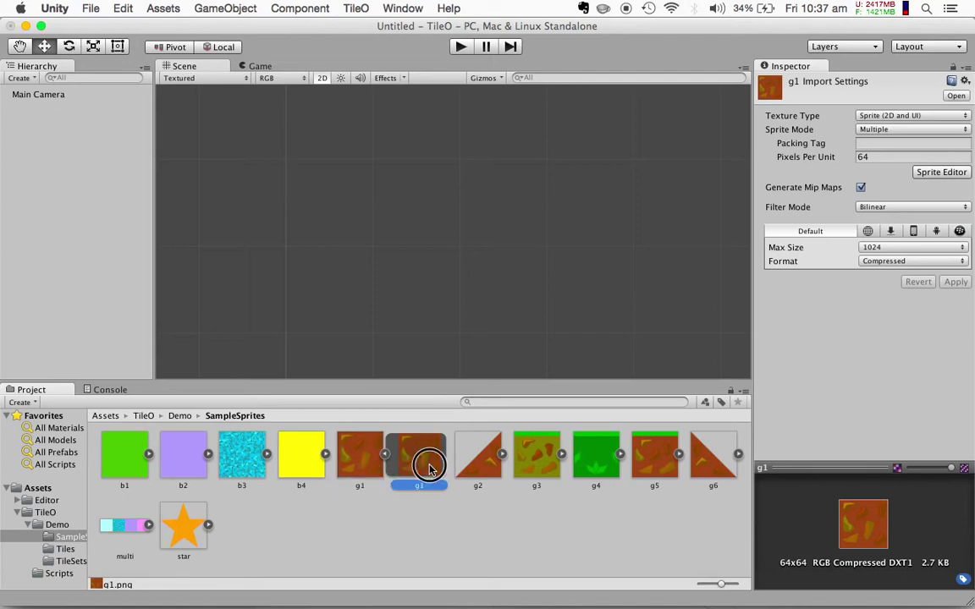
pyautogui.click(503, 455)
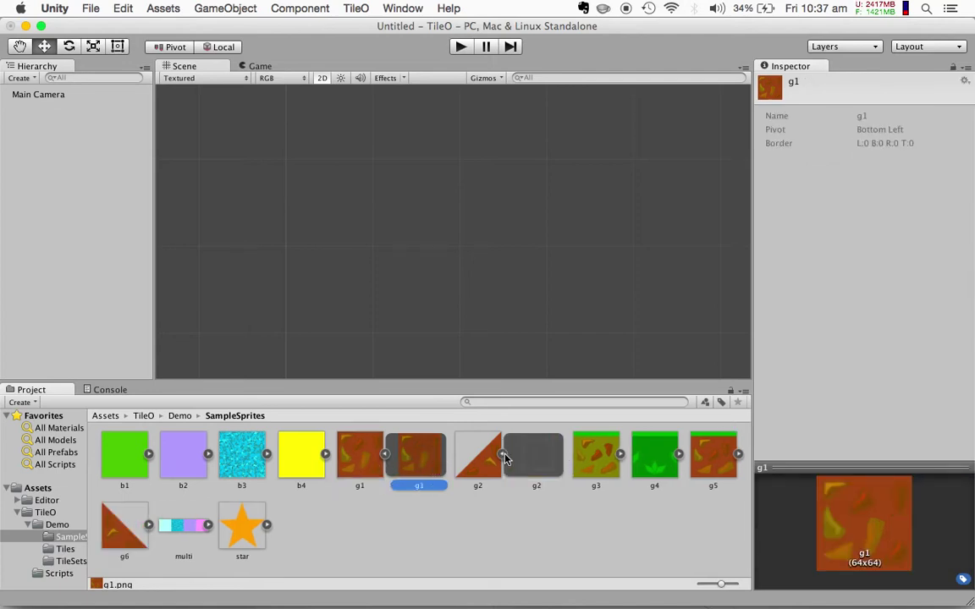
pyautogui.click(621, 458)
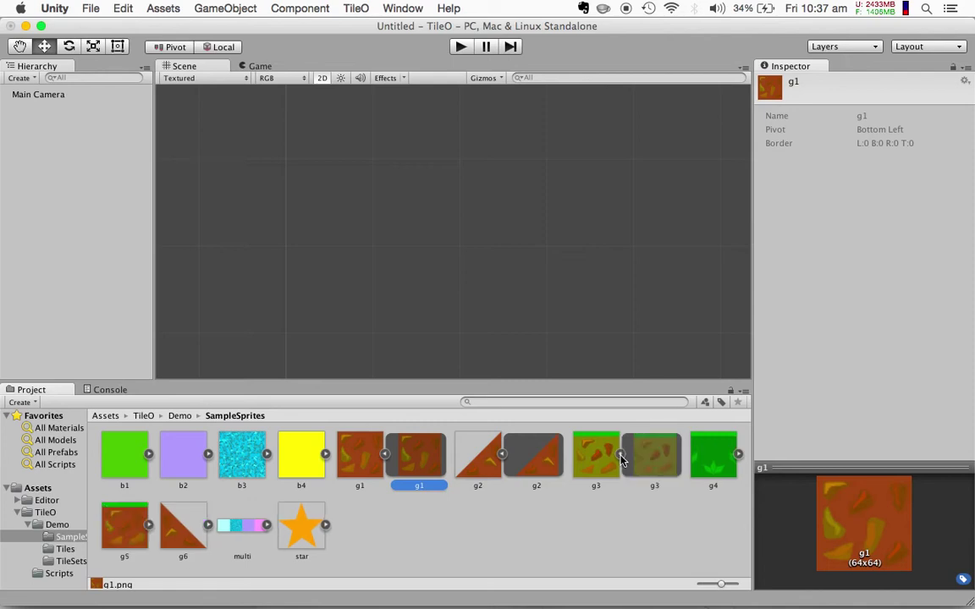
pyautogui.click(738, 455)
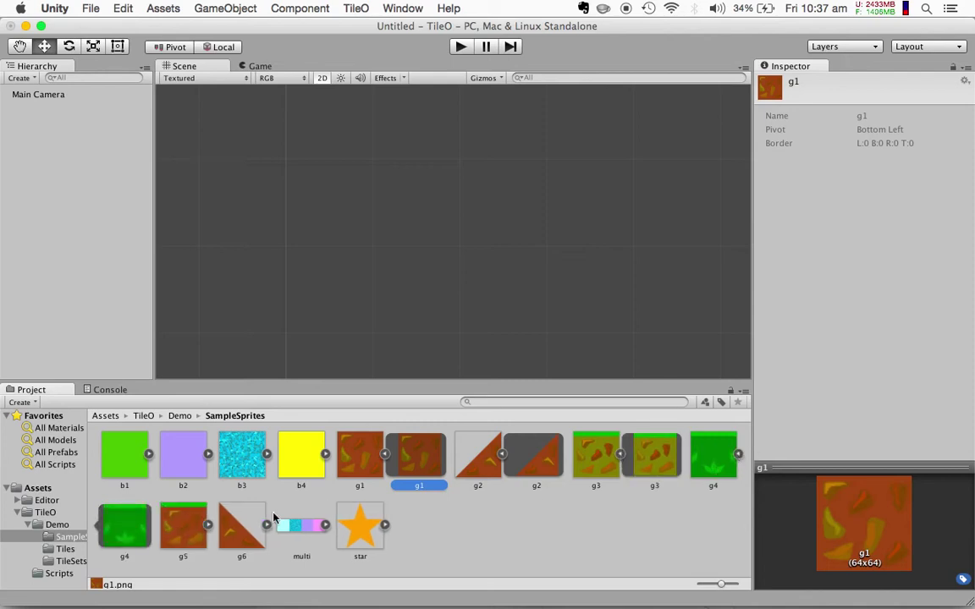
pyautogui.click(207, 525)
pyautogui.click(326, 526)
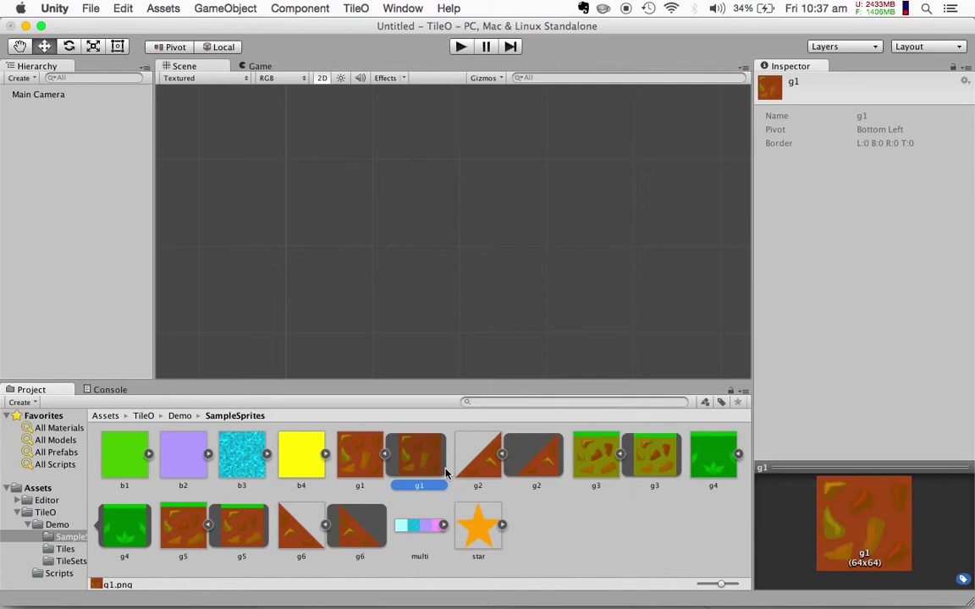
# Step: Add the g2 to g6 sprites to the selection and create tiles from all six sprites
pyautogui.keyDown('super'); pyautogui.click(547, 464); pyautogui.keyUp('super')
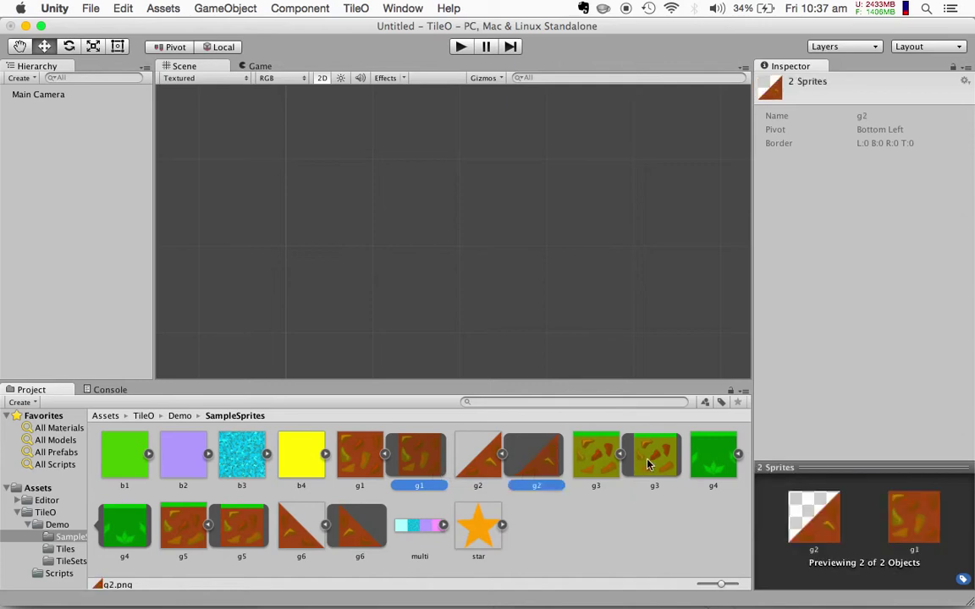
pyautogui.keyDown('super'); pyautogui.click(653, 462); pyautogui.keyUp('super')
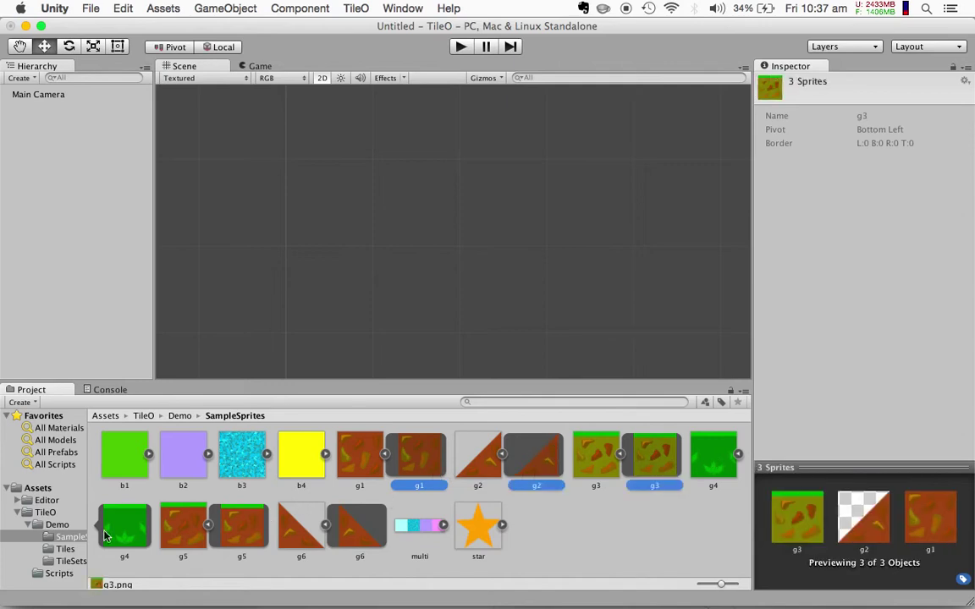
pyautogui.keyDown('super'); pyautogui.click(119, 526); pyautogui.keyUp('super')
pyautogui.keyDown('super'); pyautogui.click(244, 526); pyautogui.keyUp('super')
pyautogui.keyDown('super'); pyautogui.click(355, 529); pyautogui.keyUp('super')
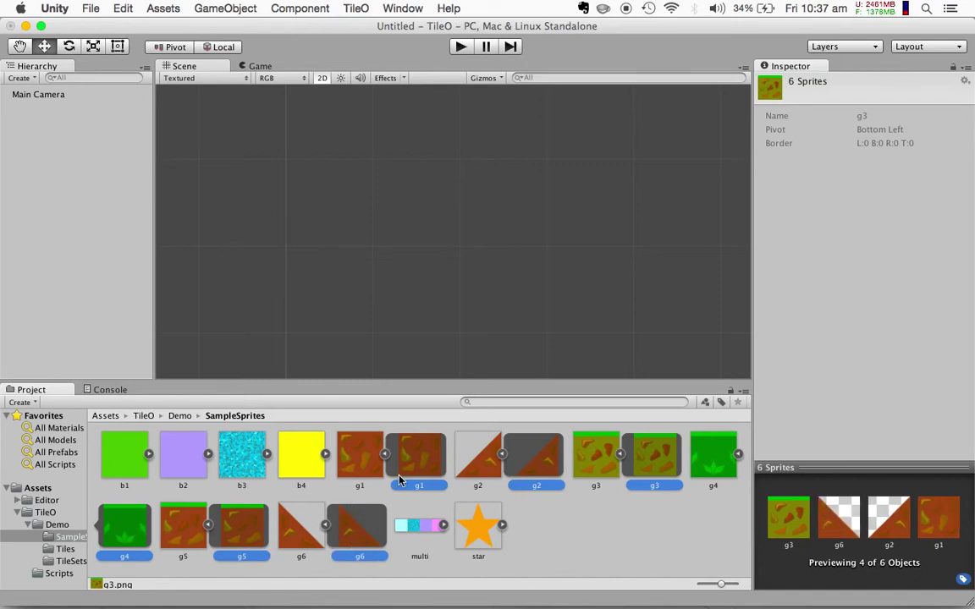
pyautogui.rightClick(421, 459)
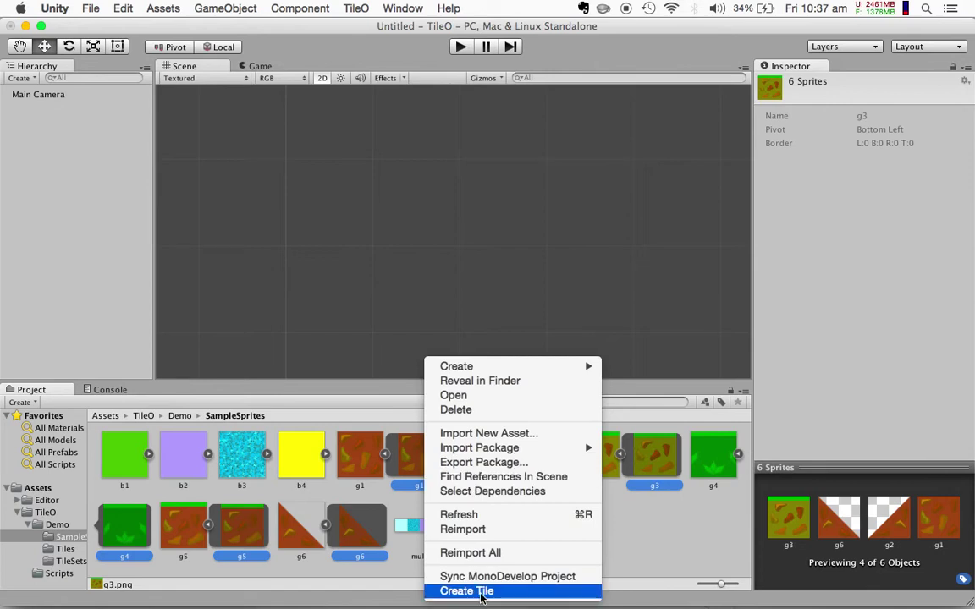
pyautogui.click(538, 590)
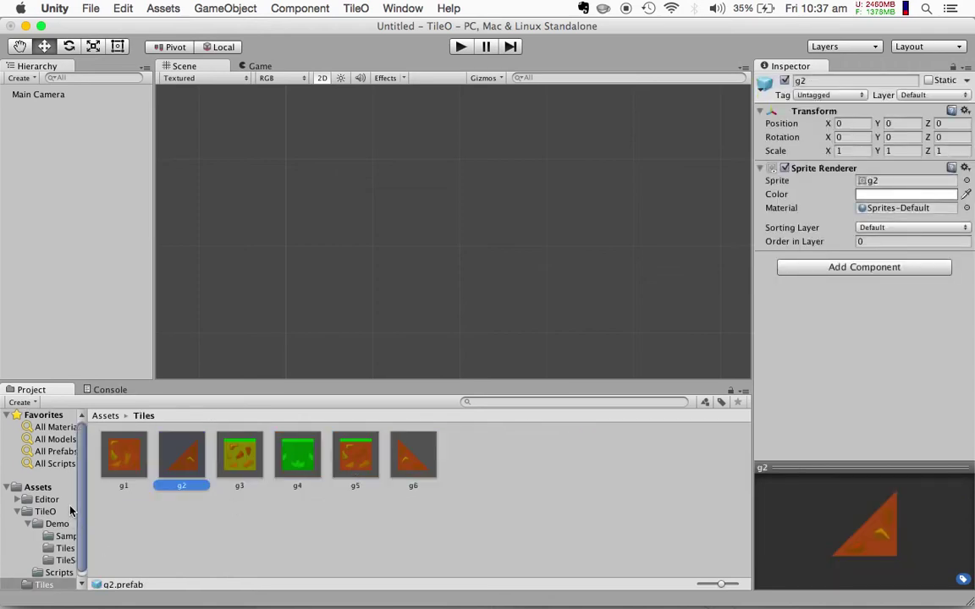
# Step: Open the Tiles folder under Assets to show the newly created tile prefabs
pyautogui.click(37, 487)
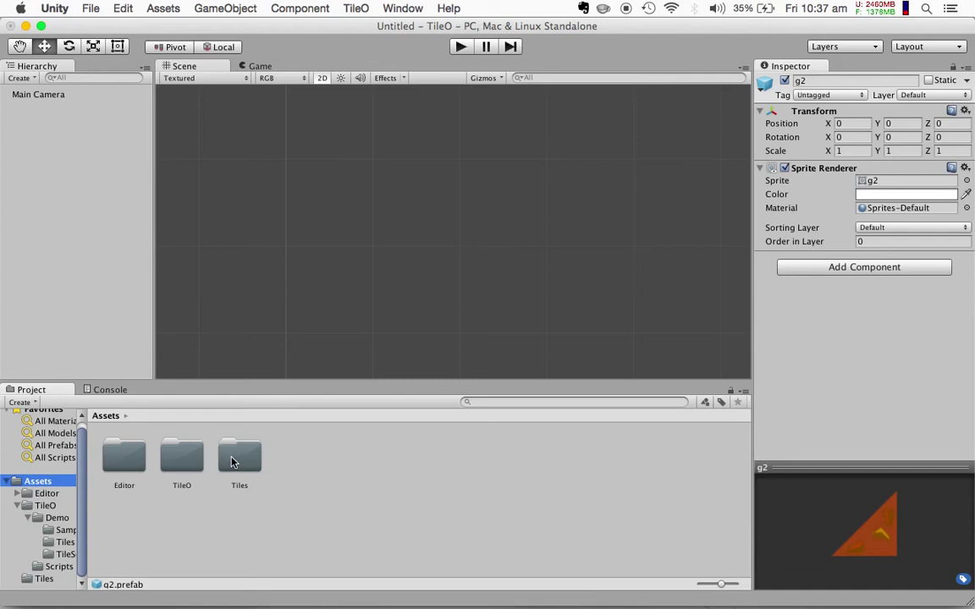
pyautogui.click(257, 460)
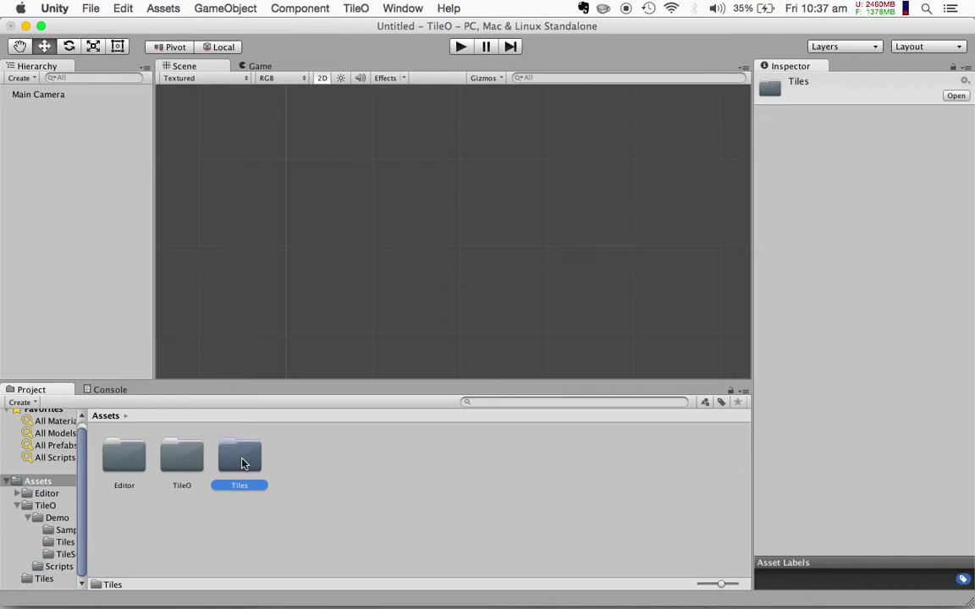
pyautogui.doubleClick(243, 463)
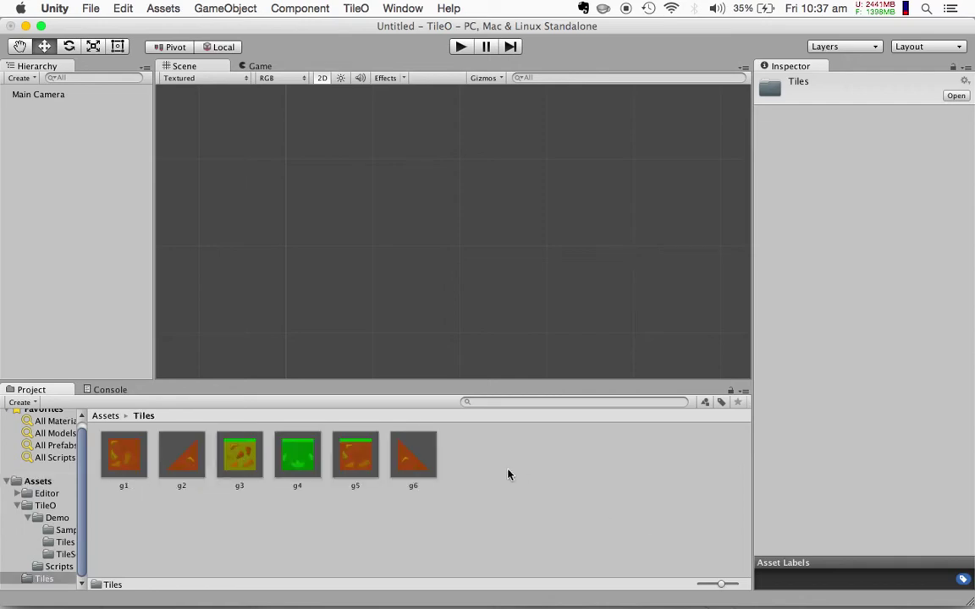
# Step: Set the sorting layer of all six tile prefabs, g1 to g6, to Foreground and clear the selection
pyautogui.click(116, 463)
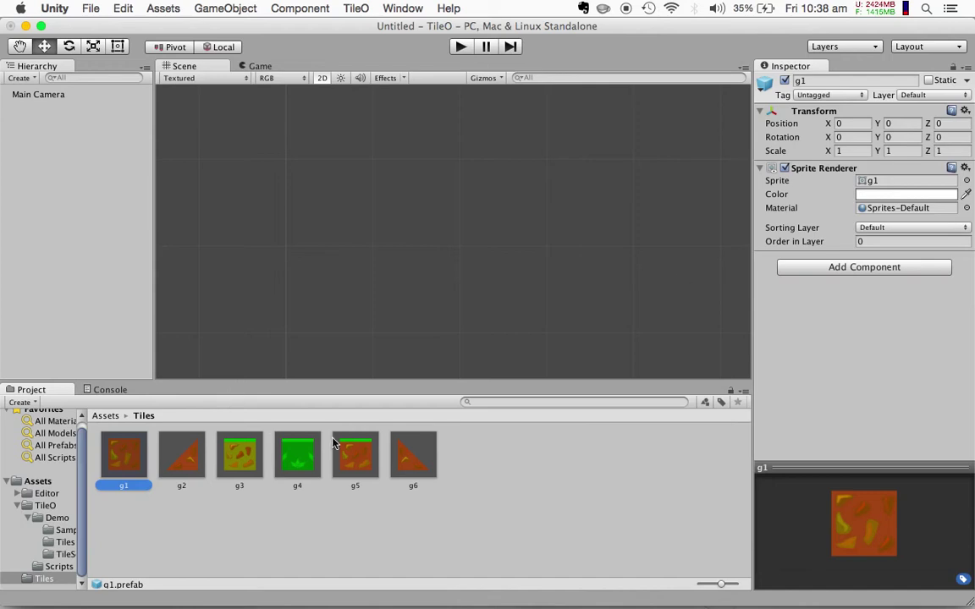
pyautogui.keyDown('shift'); pyautogui.click(428, 458); pyautogui.keyUp('shift')
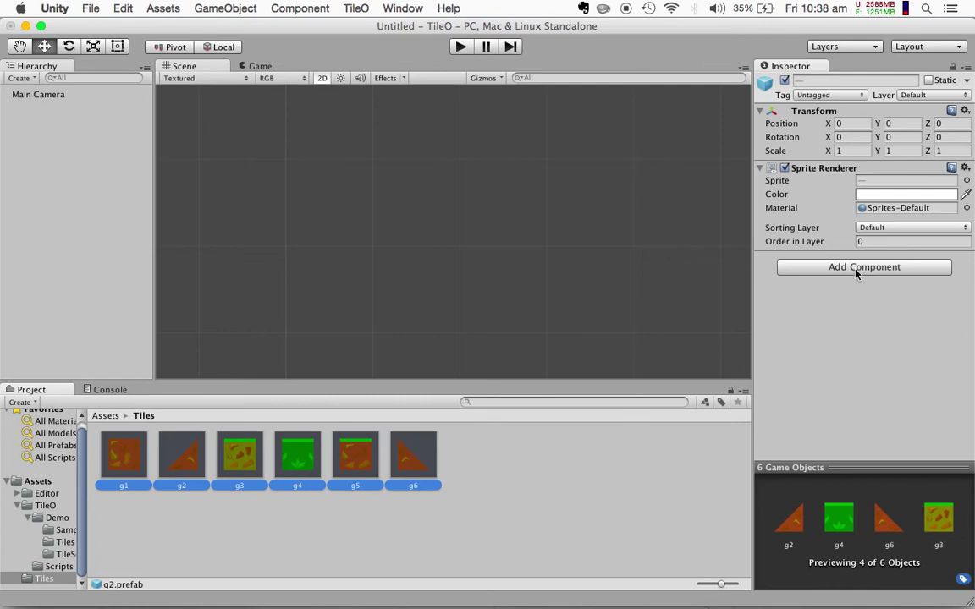
pyautogui.click(936, 227)
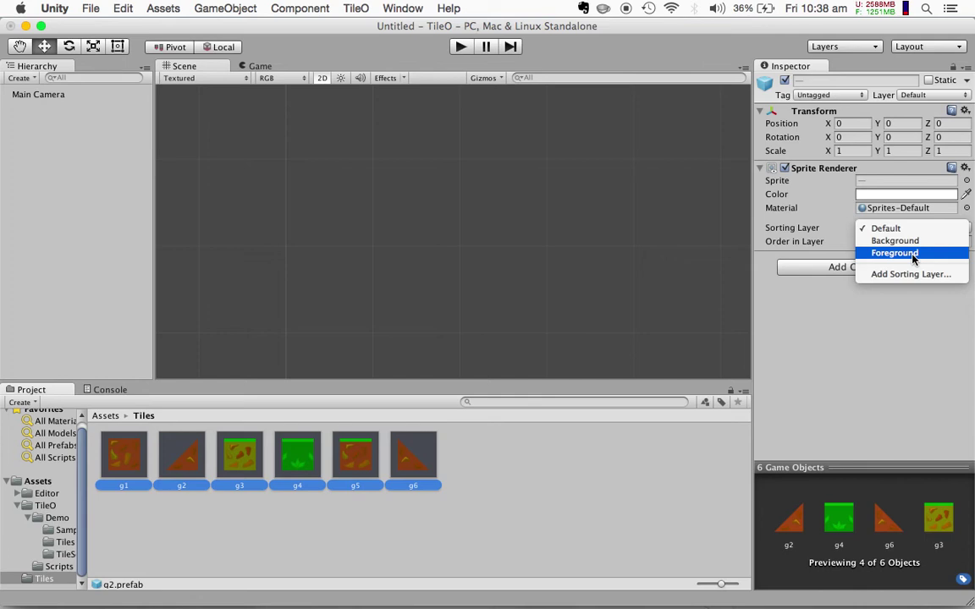
pyautogui.click(912, 253)
pyautogui.click(487, 508)
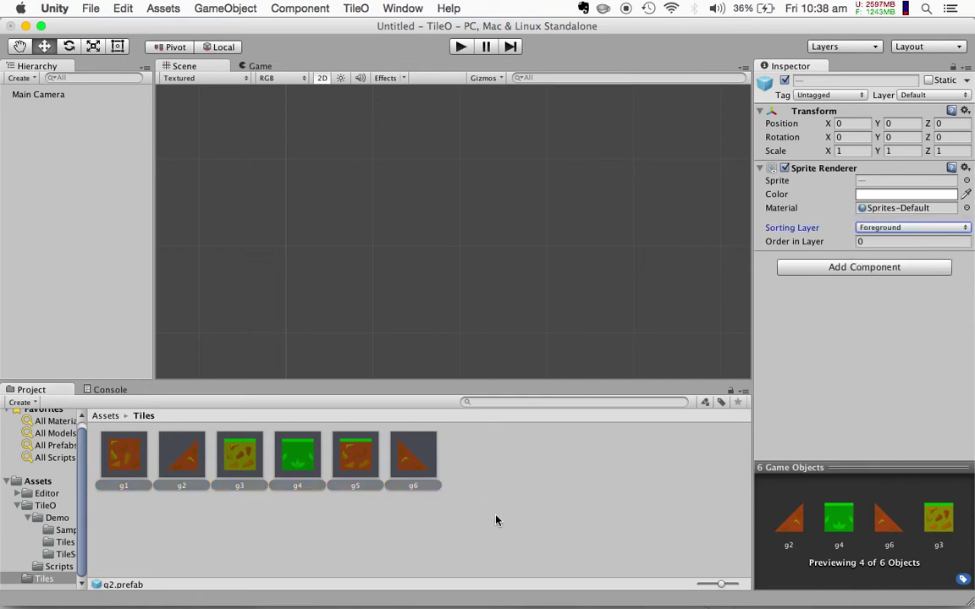
pyautogui.click(565, 474)
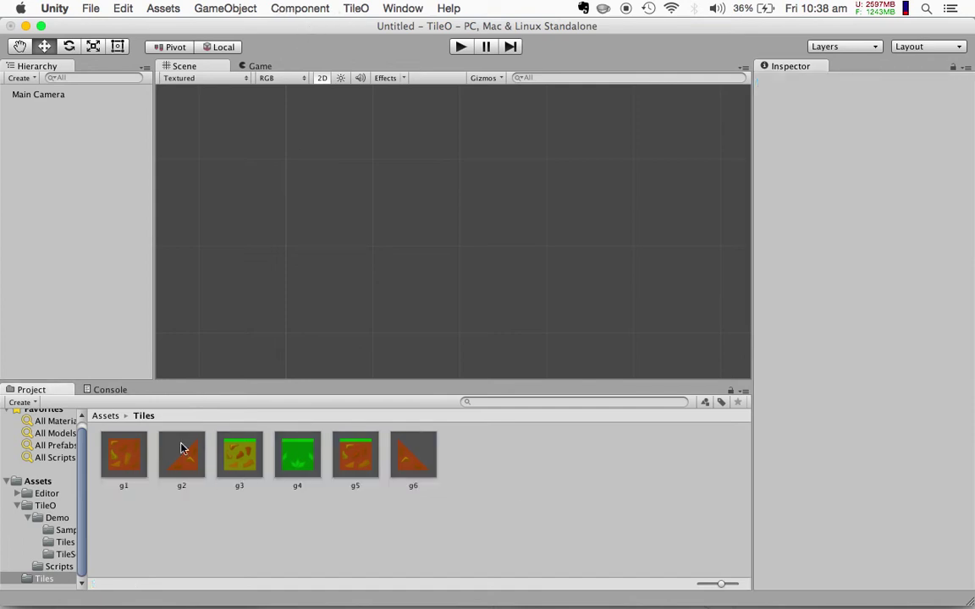
# Step: Create a new TileO TileSet asset and show the TileSets folder that contains it
pyautogui.click(355, 7)
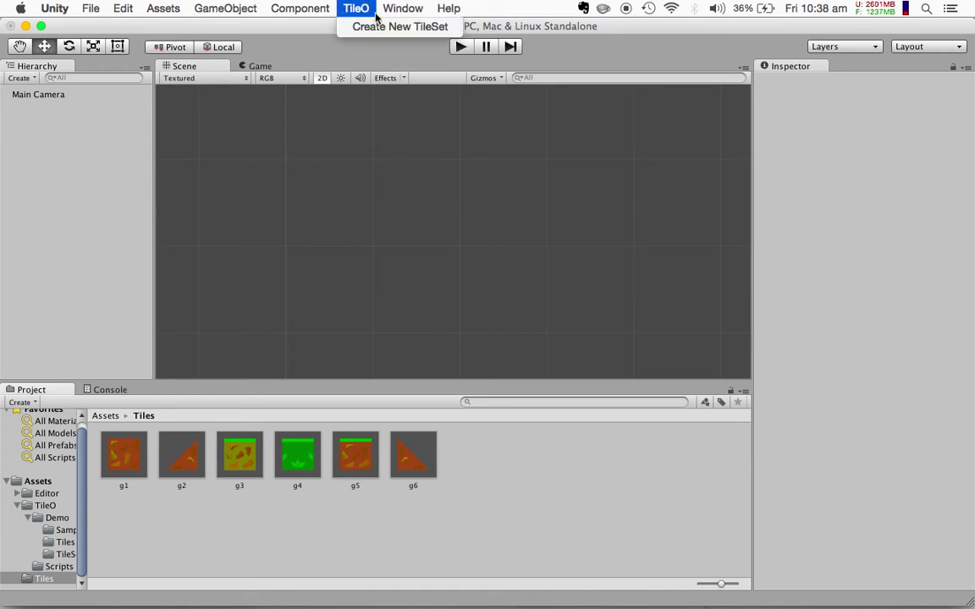
pyautogui.click(361, 33)
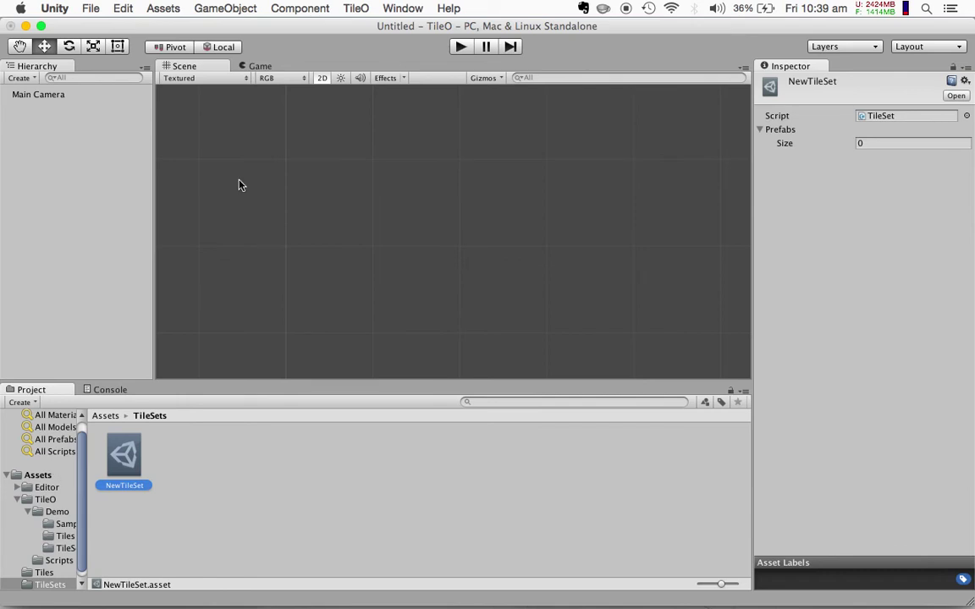
pyautogui.click(356, 9)
pyautogui.click(355, 9)
pyautogui.click(46, 584)
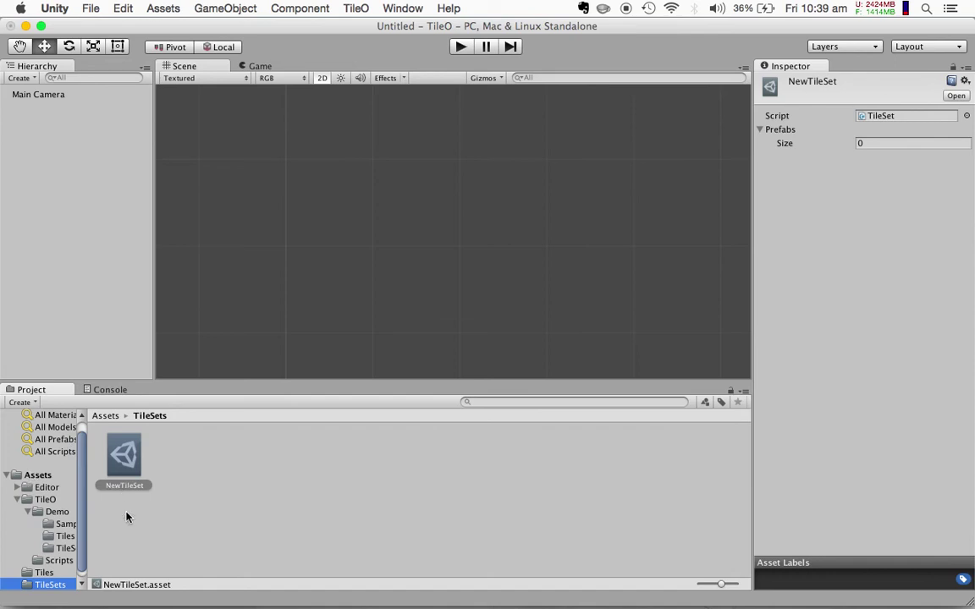
# Step: Rename the new tile set asset as ForegroundElements
pyautogui.click(236, 492)
pyautogui.click(119, 460)
pyautogui.press('Return')
pyautogui.write('foregr')
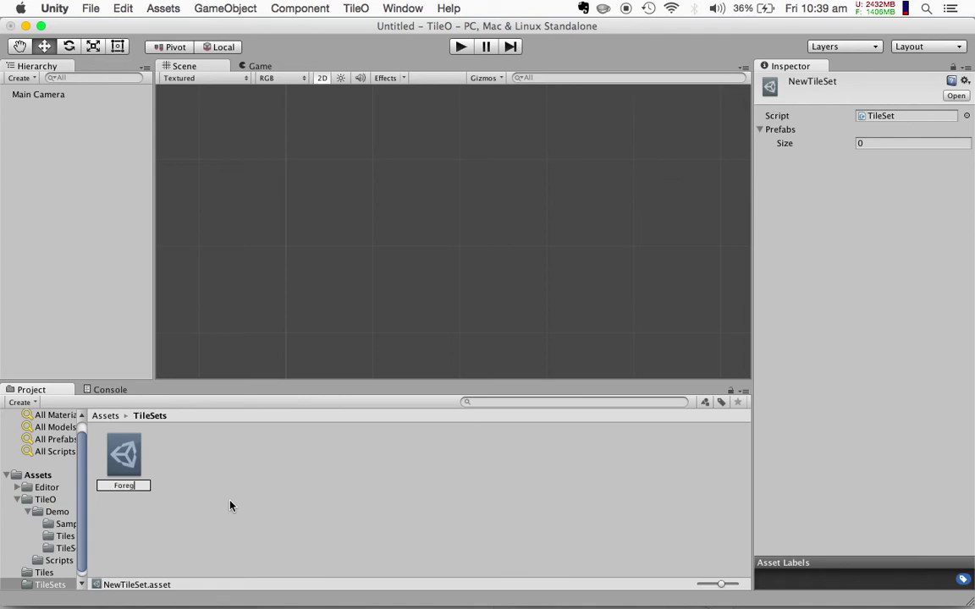
pyautogui.write('oundElements')
pyautogui.press('Return')
# Step: Set the Prefabs size of the ForegroundElements tile set to 6
pyautogui.click(882, 143)
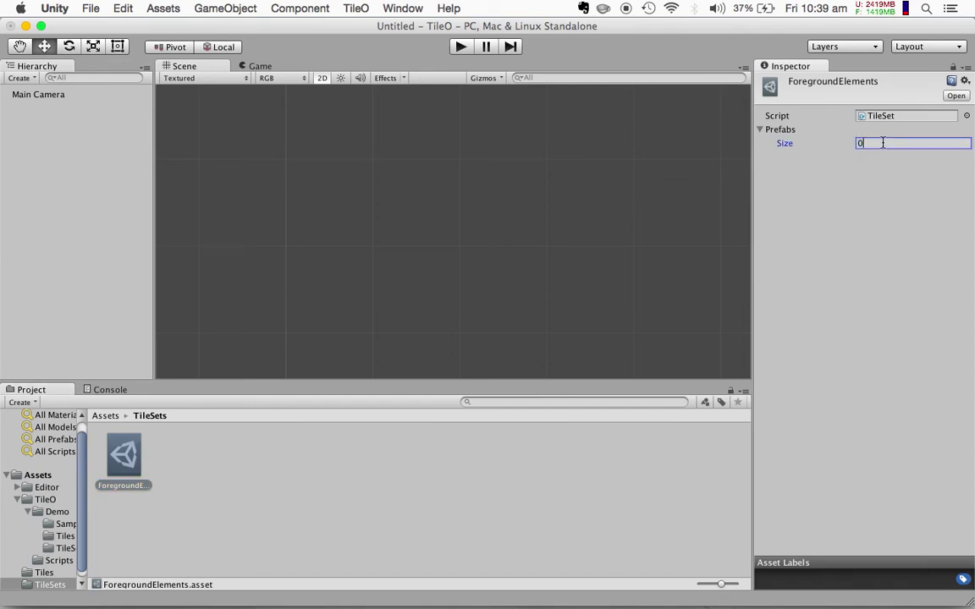
pyautogui.write('6')
pyautogui.press('Return')
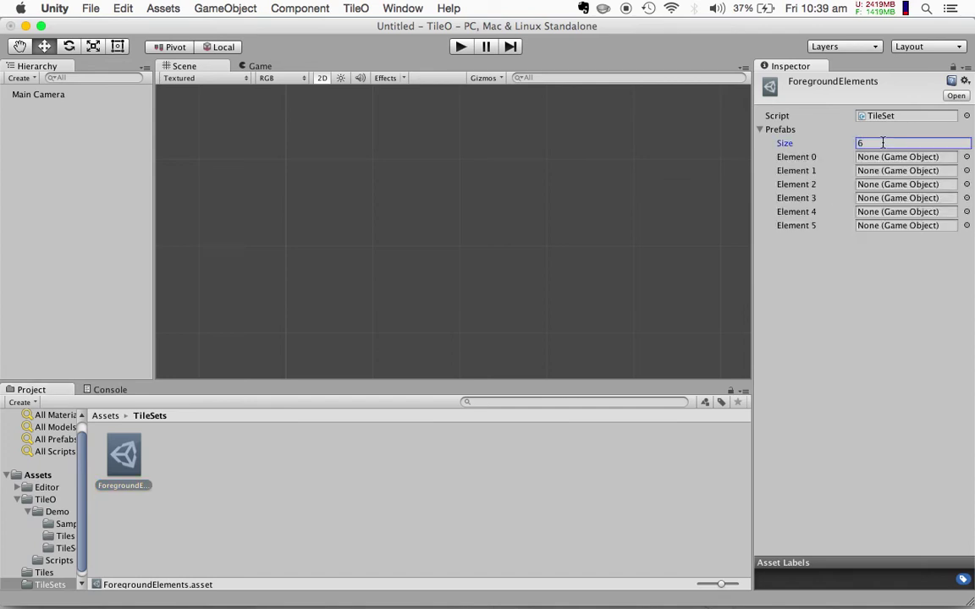
pyautogui.click(967, 157)
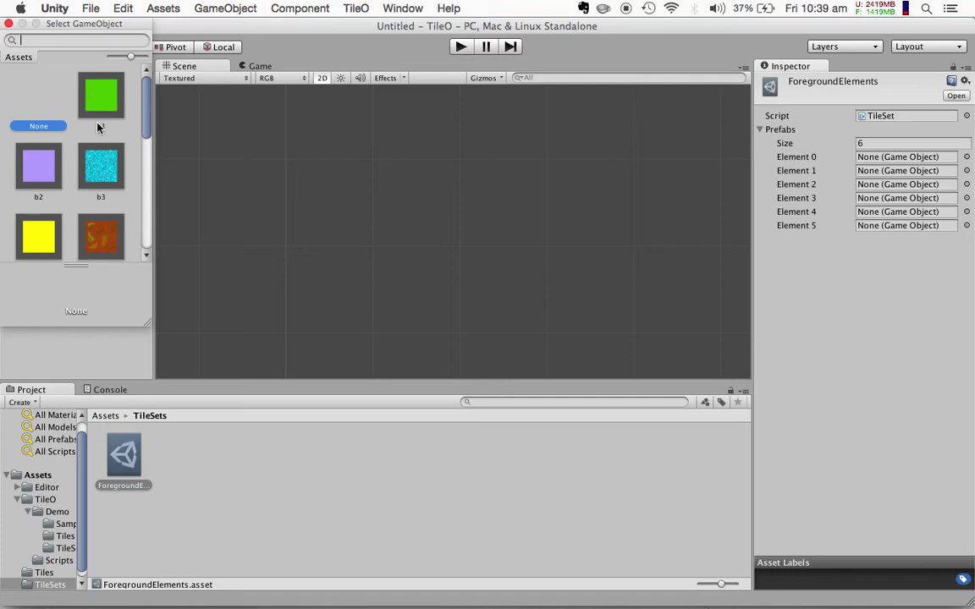
pyautogui.scroll(-10, 98, 127)
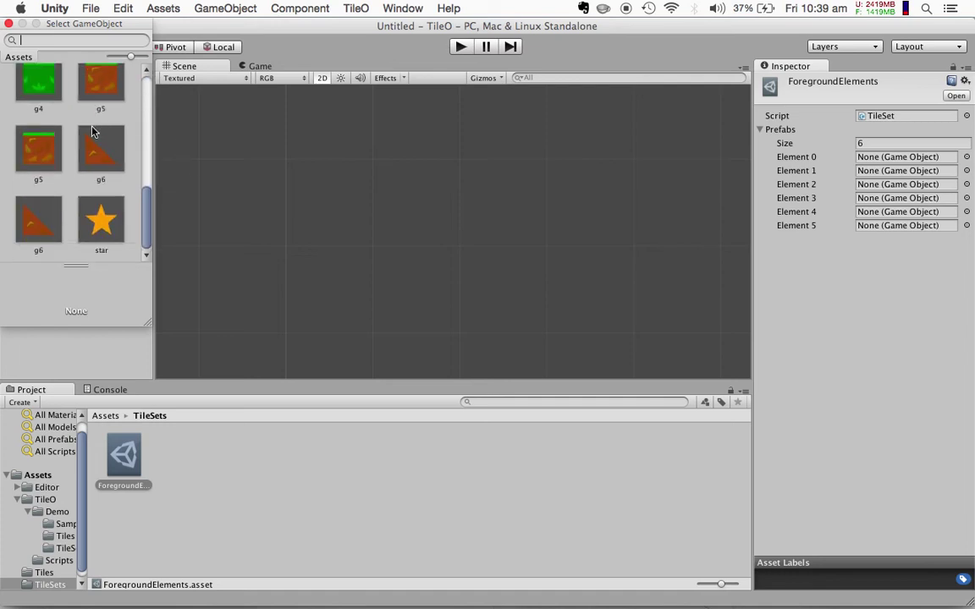
pyautogui.scroll(3, 50, 147)
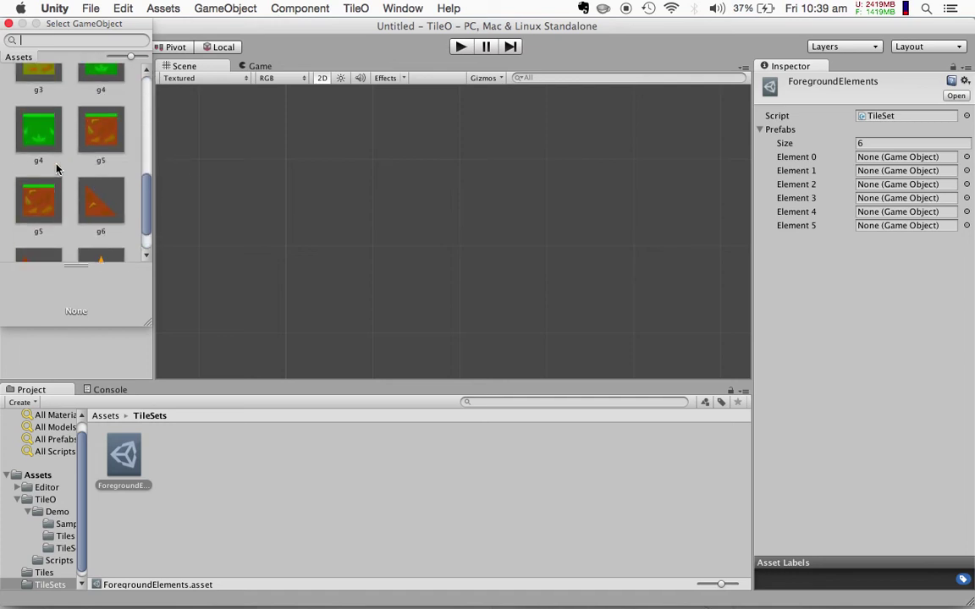
pyautogui.click(8, 24)
# Step: Assign the g1 to g6 prefabs from the Tiles folder to Elements 0 to 5 of the ForegroundElements tile set, in order
pyautogui.scroll(-1, 17, 482)
pyautogui.click(38, 567)
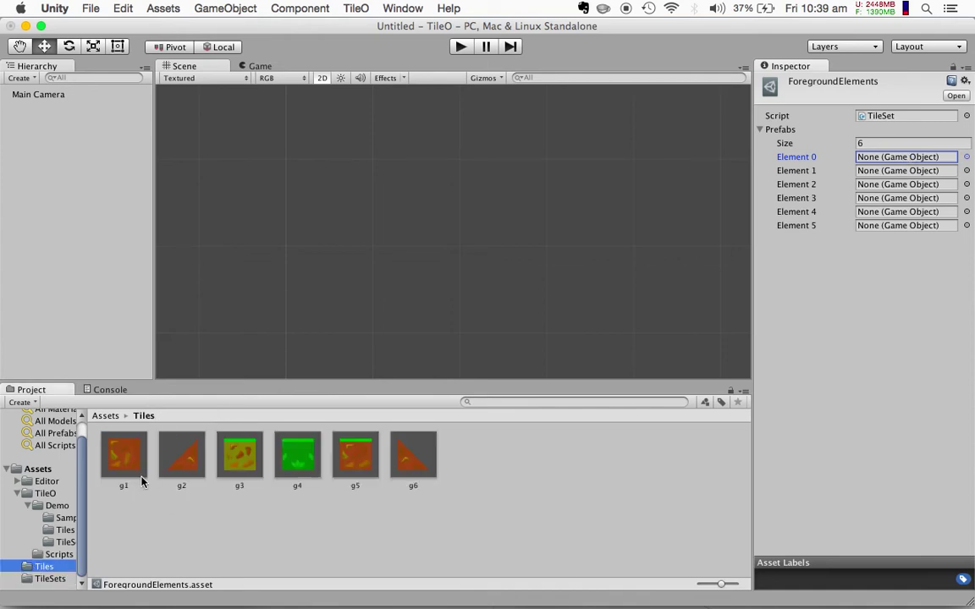
pyautogui.moveTo(135, 462); pyautogui.dragTo(897, 157)
pyautogui.moveTo(181, 448); pyautogui.dragTo(893, 171)
pyautogui.moveTo(240, 454); pyautogui.dragTo(897, 183)
pyautogui.moveTo(298, 454); pyautogui.dragTo(880, 199)
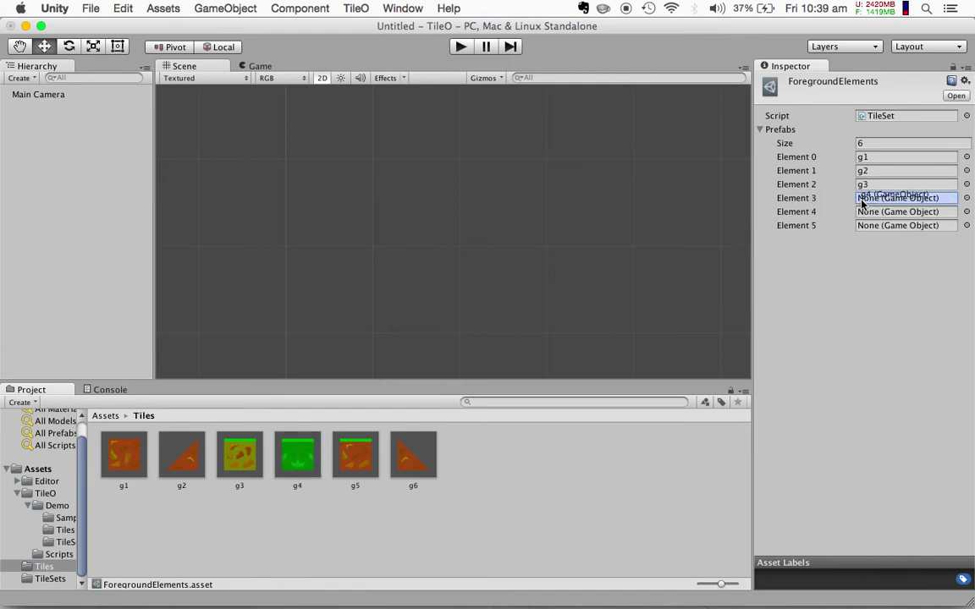
pyautogui.moveTo(359, 440); pyautogui.dragTo(856, 212)
pyautogui.moveTo(403, 458); pyautogui.dragTo(870, 225)
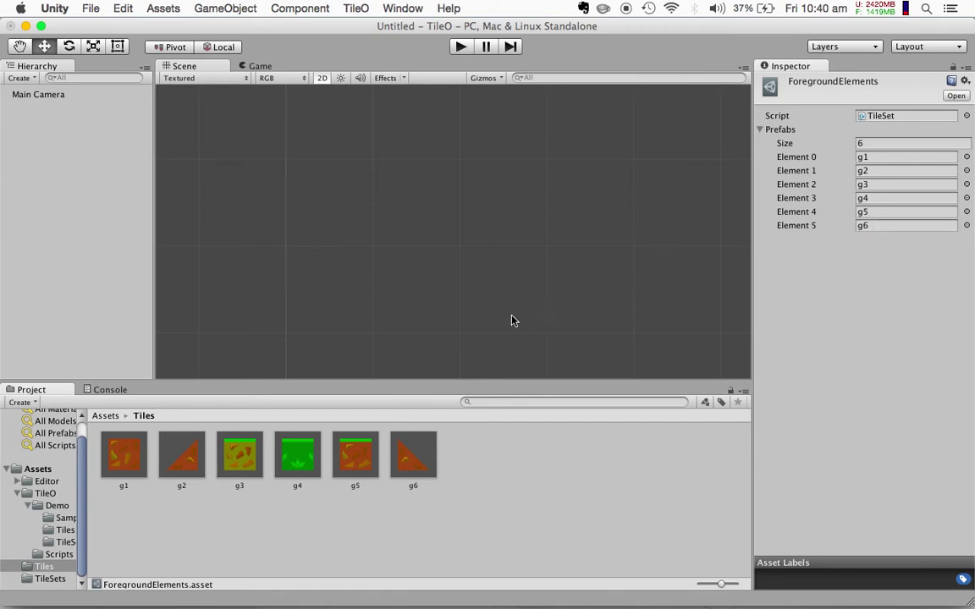
# Step: Create an empty game object in the scene and set its X and Y position to 0
pyautogui.click(35, 138)
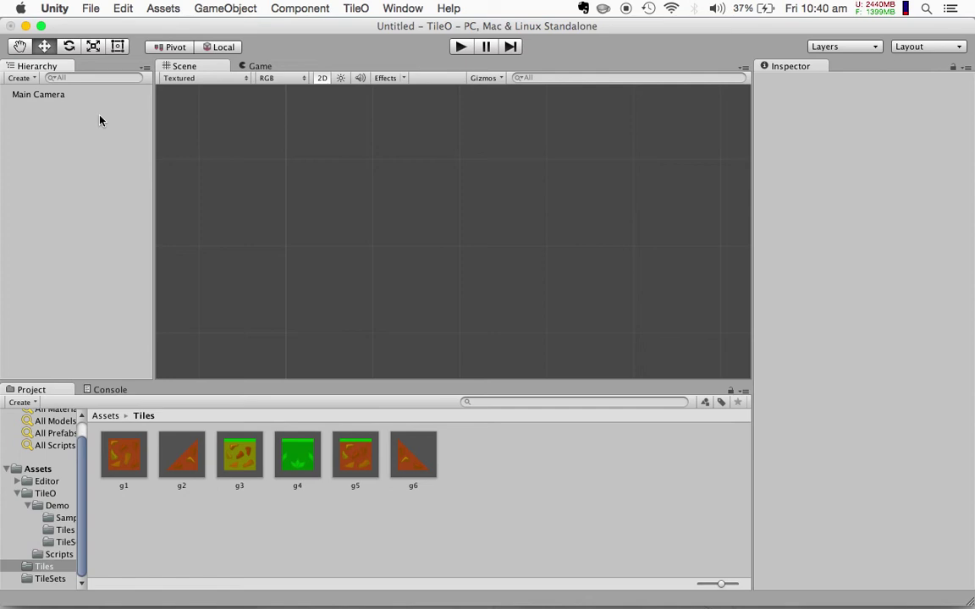
pyautogui.click(241, 8)
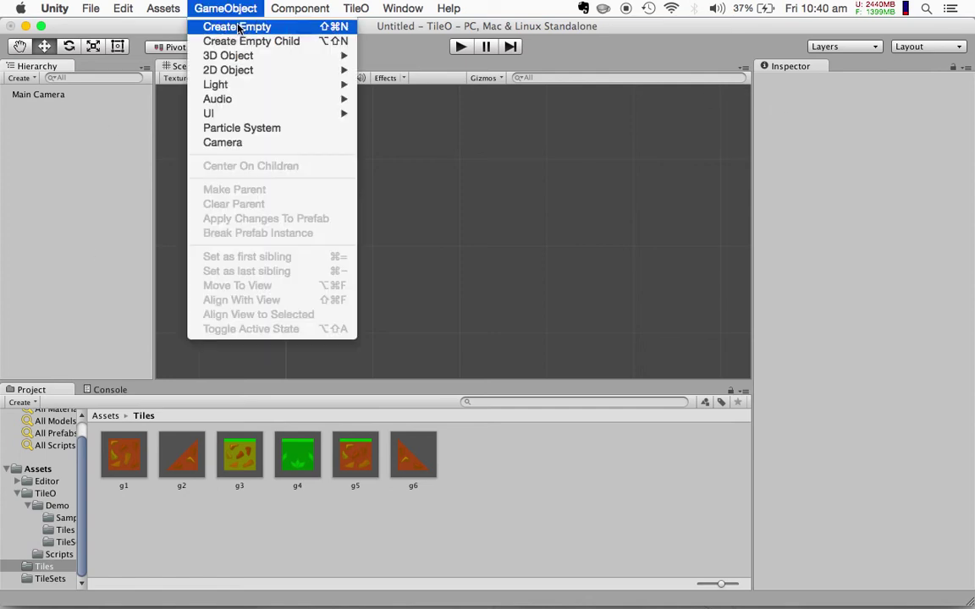
pyautogui.click(240, 28)
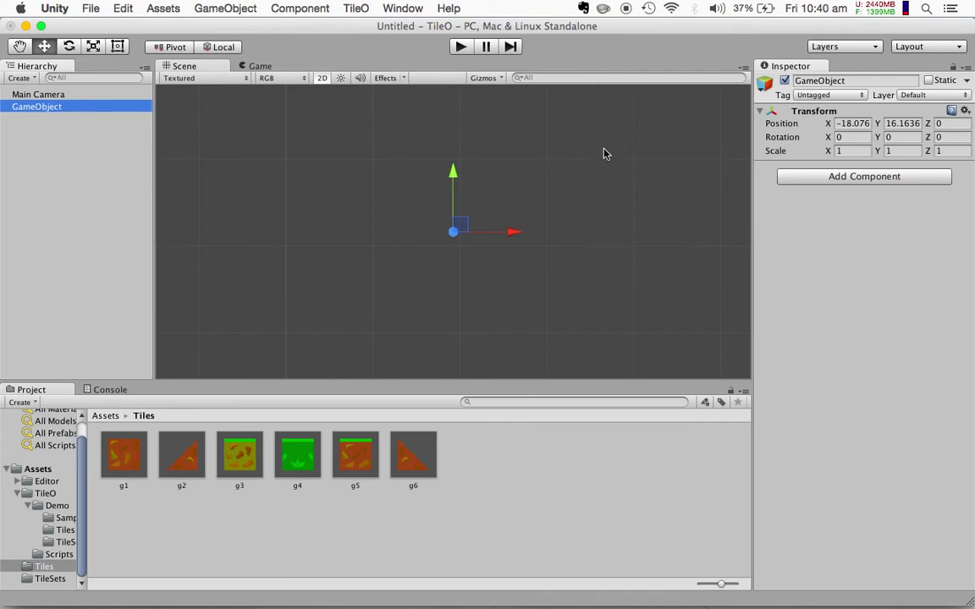
pyautogui.click(852, 124)
pyautogui.write('0')
pyautogui.press('Tab')
pyautogui.write('0')
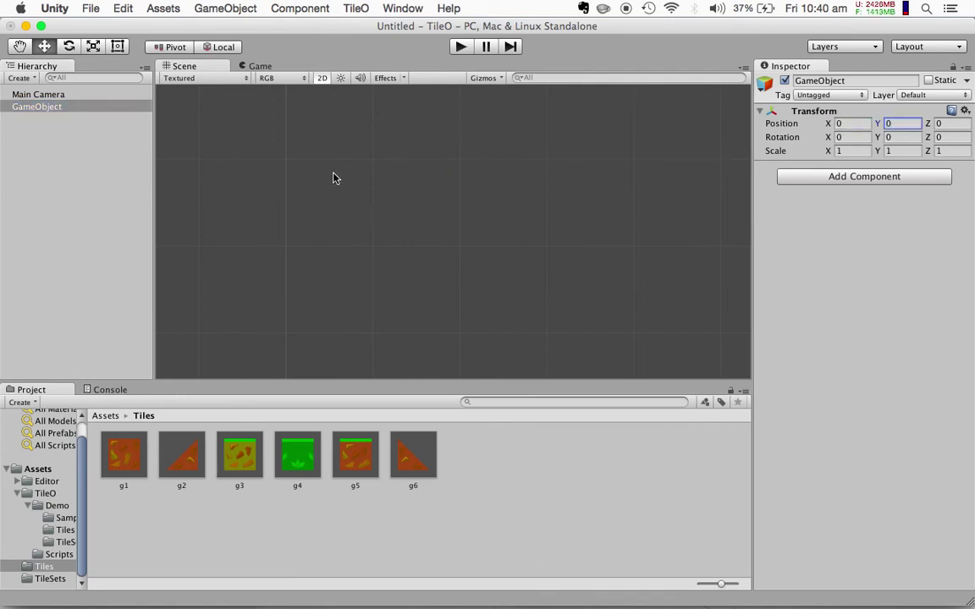
# Step: Rename the new empty game object as Foreground
pyautogui.scroll(-5, 330, 177)
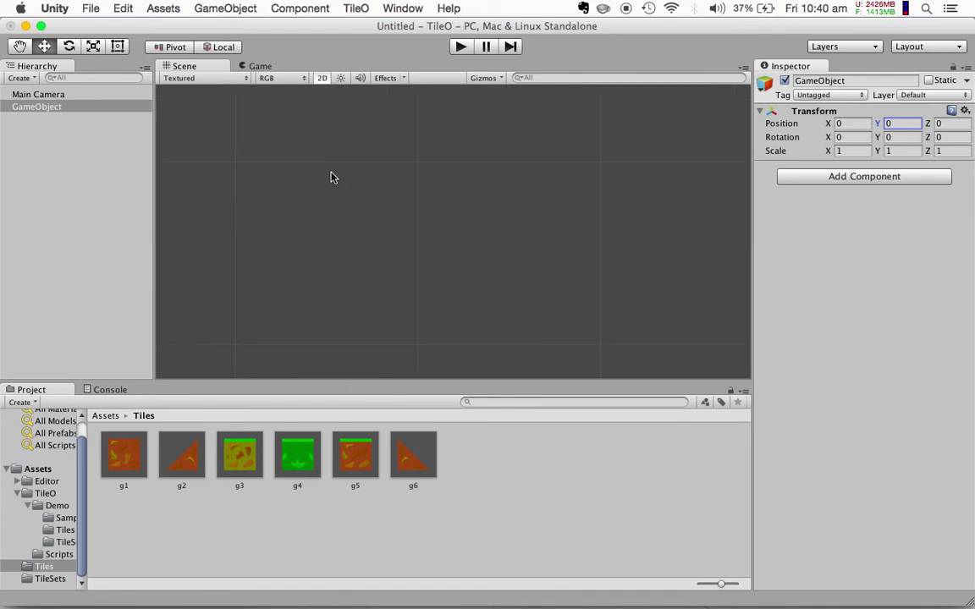
pyautogui.click(47, 108)
pyautogui.press('f')
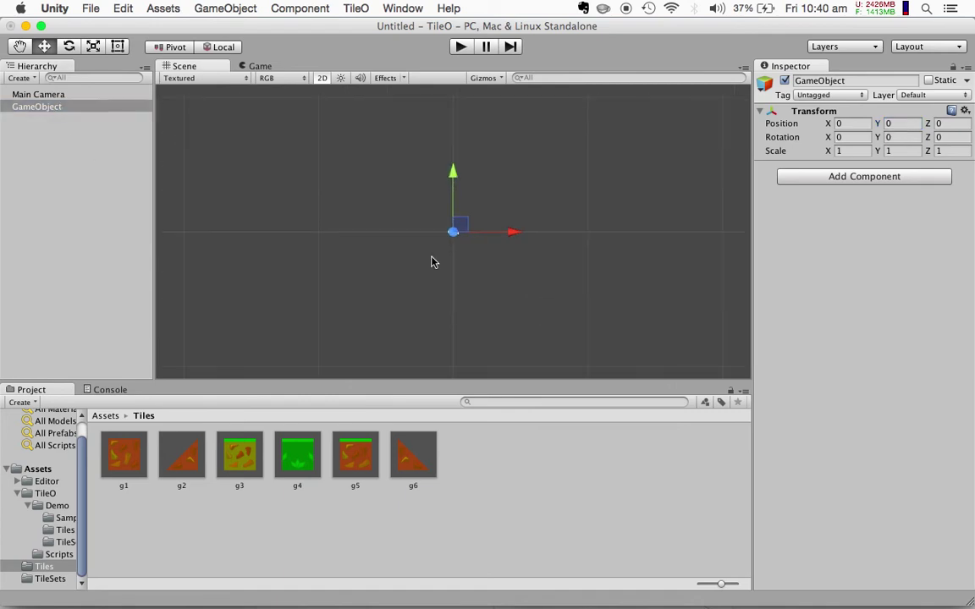
pyautogui.click(48, 109)
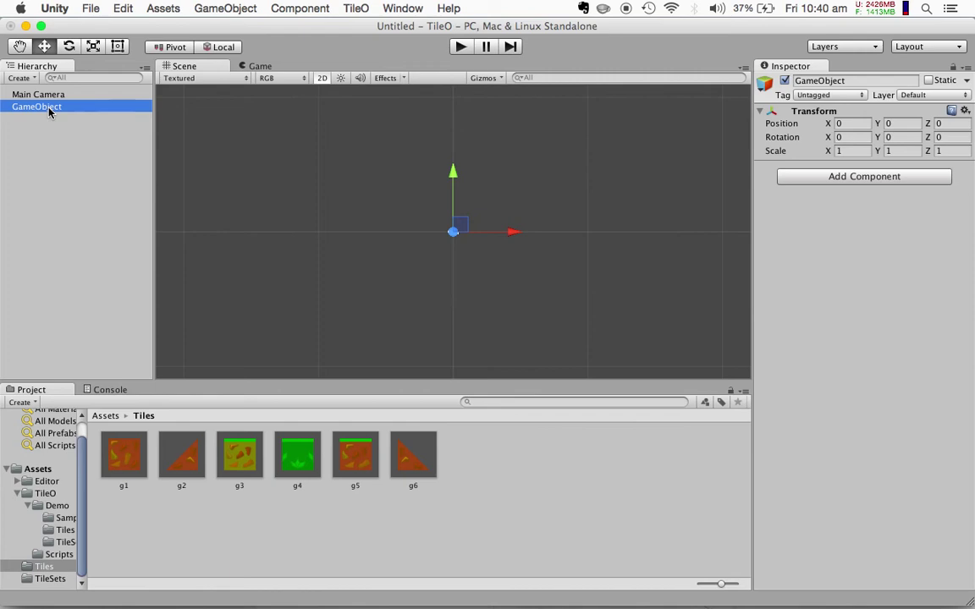
pyautogui.write('Foregrou')
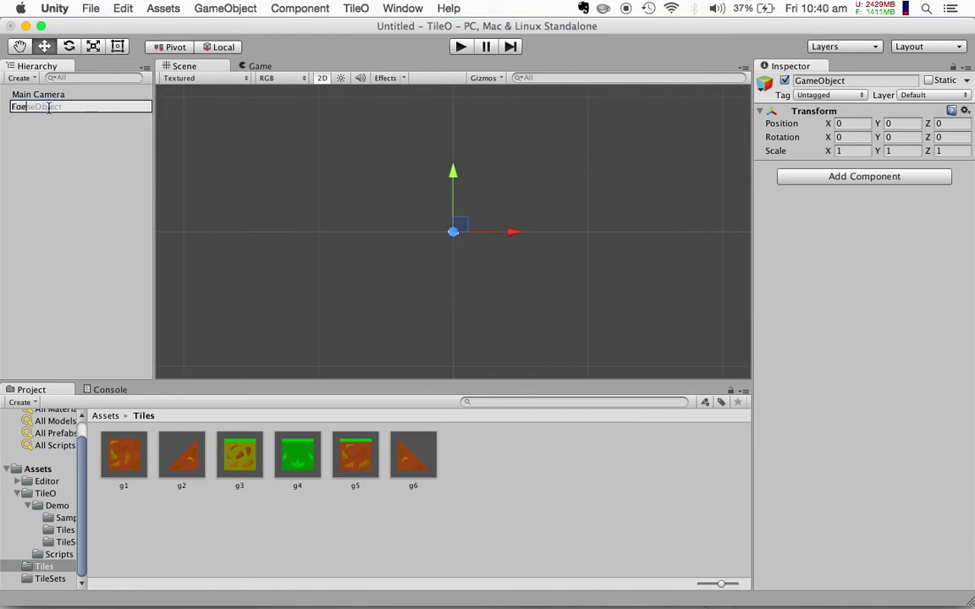
pyautogui.write('nd')
pyautogui.press('Return')
# Step: Add the Tile O script component to the Foreground object
pyautogui.click(883, 178)
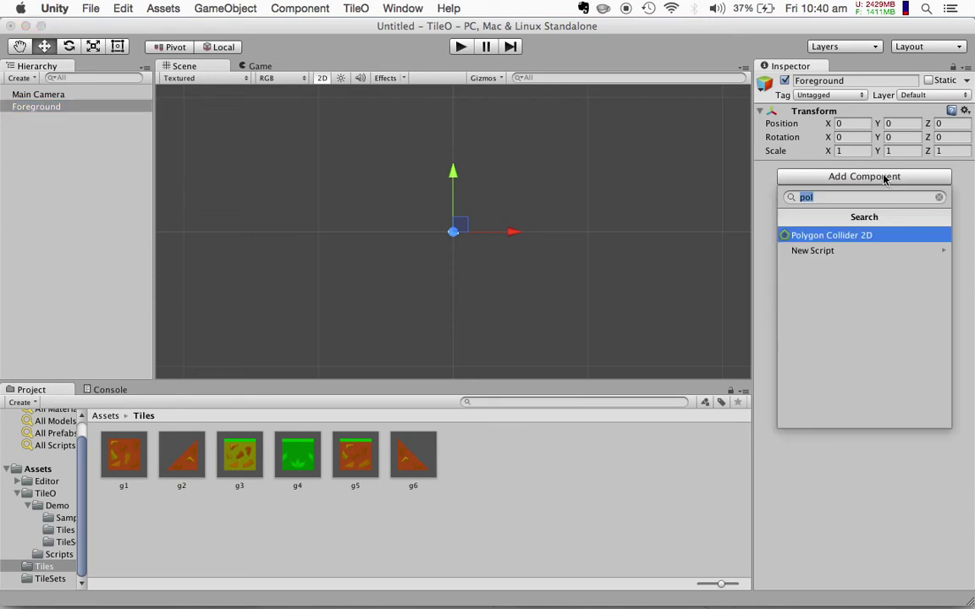
pyautogui.write('ile')
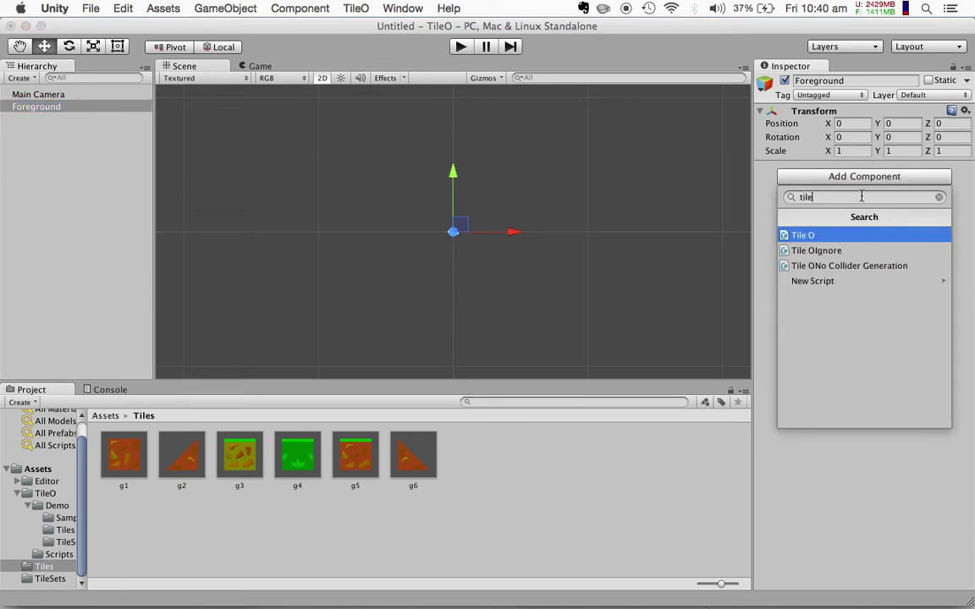
pyautogui.press('Return')
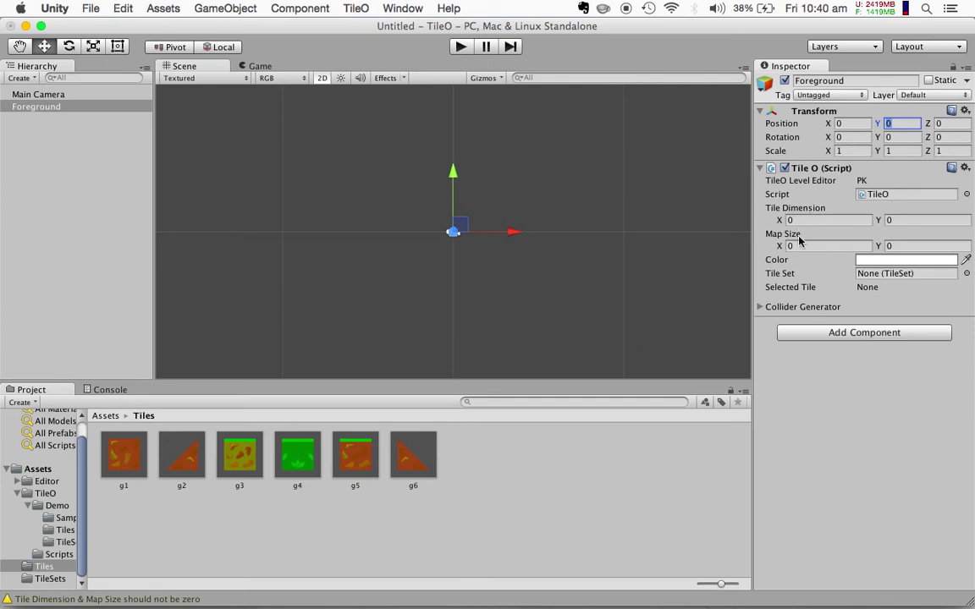
# Step: Clear the console's warnings and return to the project's Tiles folder
pyautogui.click(84, 388)
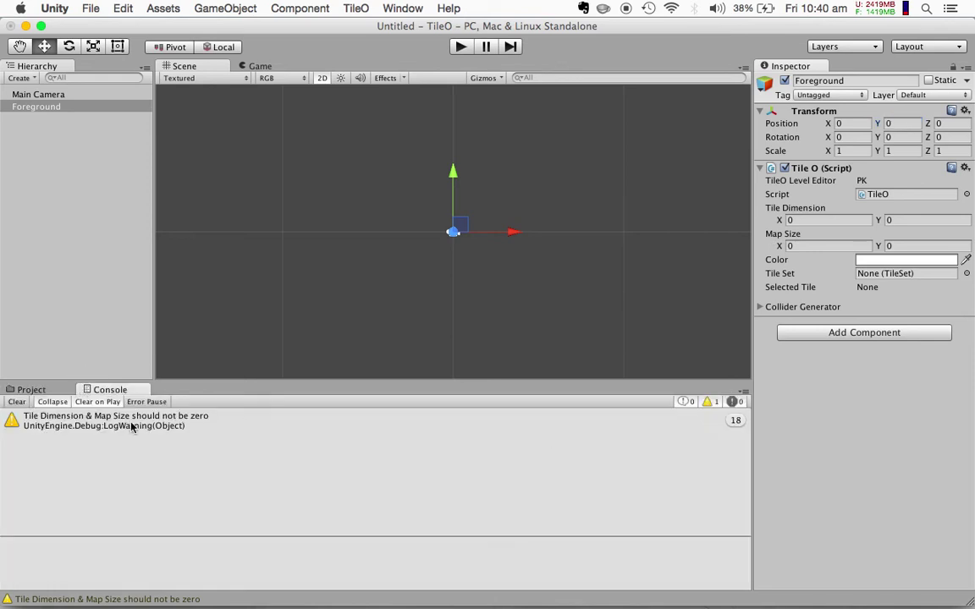
pyautogui.click(15, 403)
pyautogui.click(31, 389)
# Step: Set the Tile O component's Tile Dimension to 1 in both X and Y
pyautogui.click(817, 220)
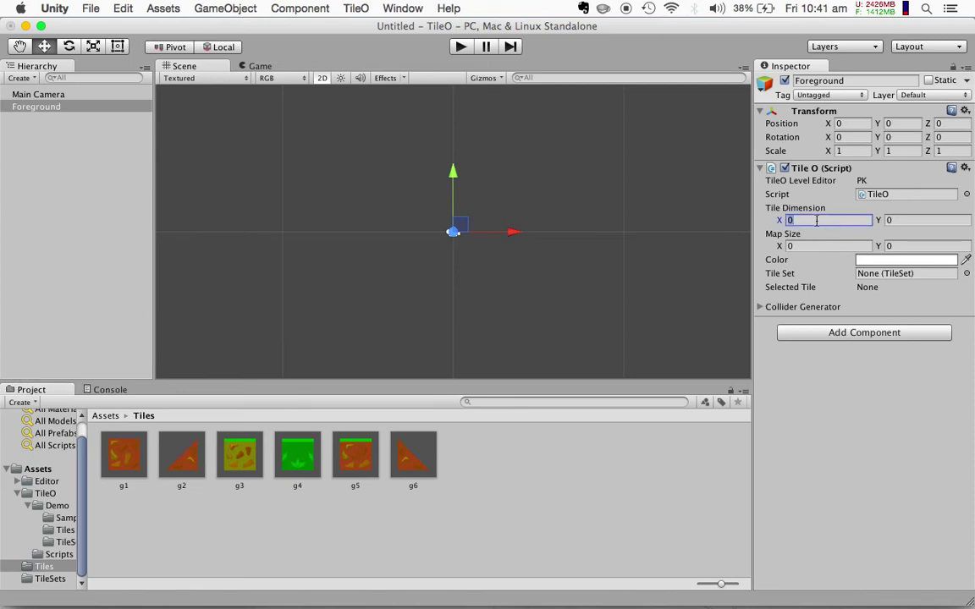
pyautogui.write('1')
pyautogui.press('Tab')
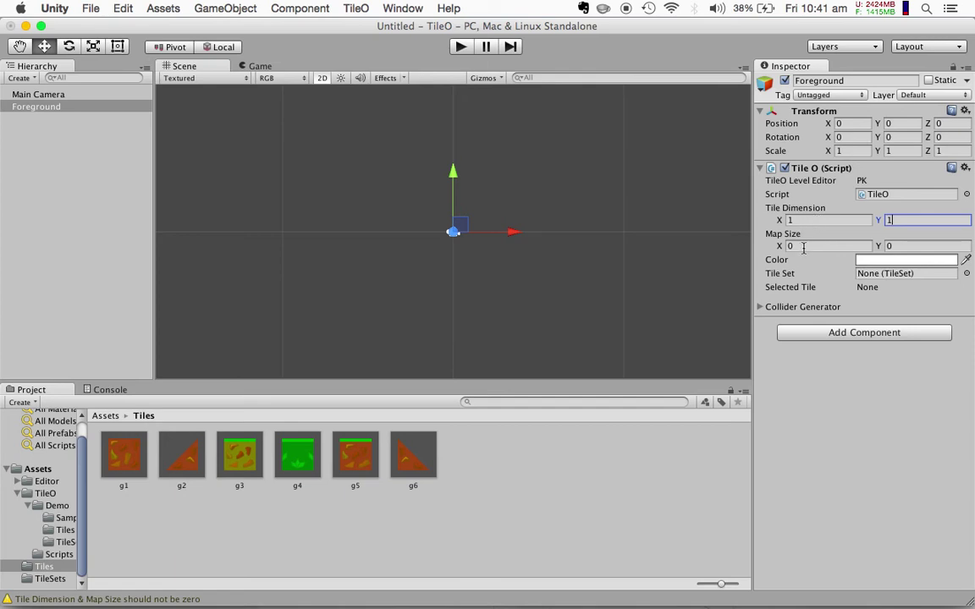
# Step: Set the Tile O component's Map Size to 30 in X and 15 in Y
pyautogui.click(820, 243)
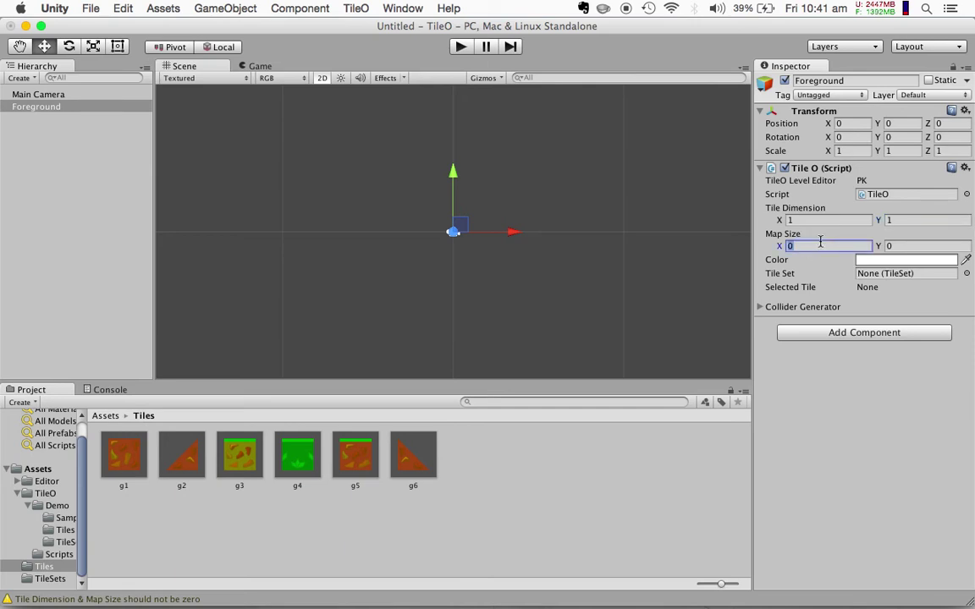
pyautogui.press('Tab')
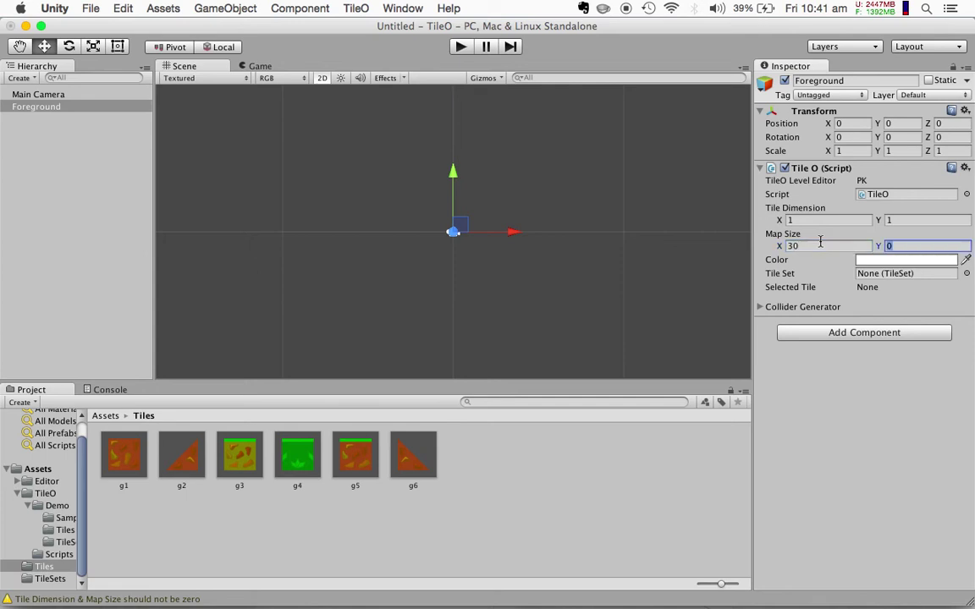
pyautogui.write('15')
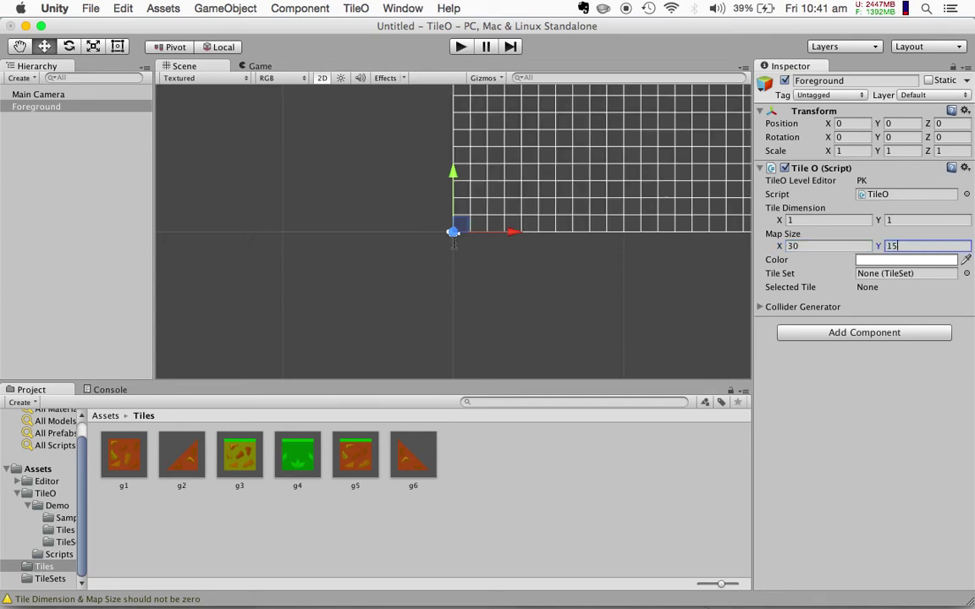
pyautogui.scroll(-5, 555, 282)
pyautogui.moveTo(536, 278); pyautogui.dragTo(464, 330, button='middle')
# Step: Clear the remaining console warning and show the project's Tiles folder again
pyautogui.click(106, 390)
pyautogui.click(17, 402)
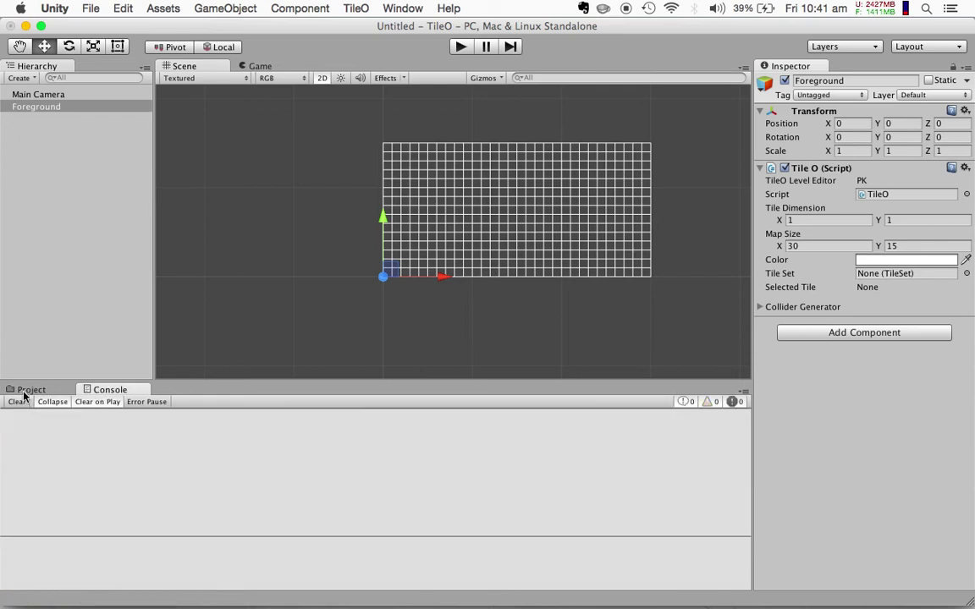
pyautogui.click(34, 389)
pyautogui.scroll(6, 509, 225)
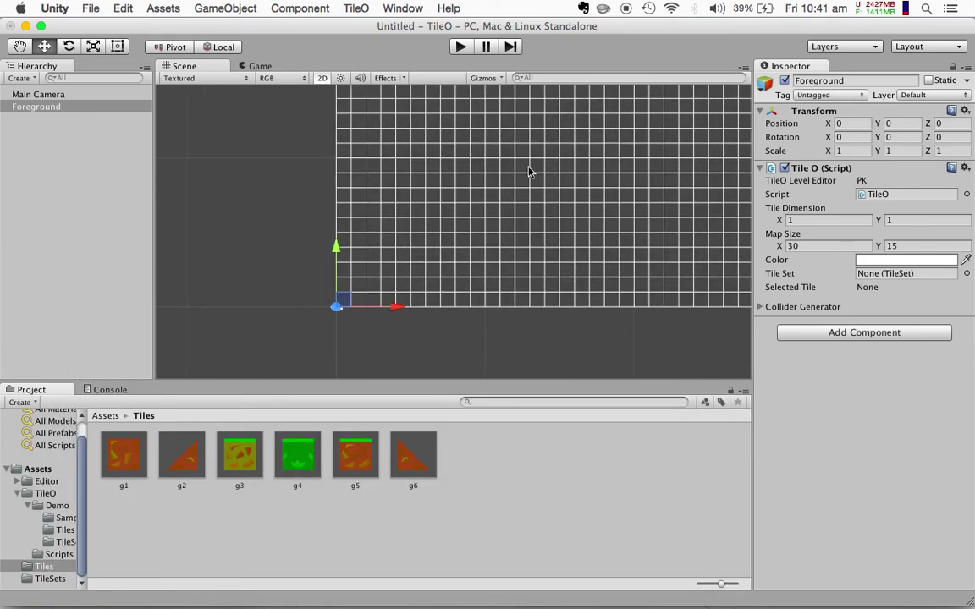
pyautogui.scroll(-5, 532, 173)
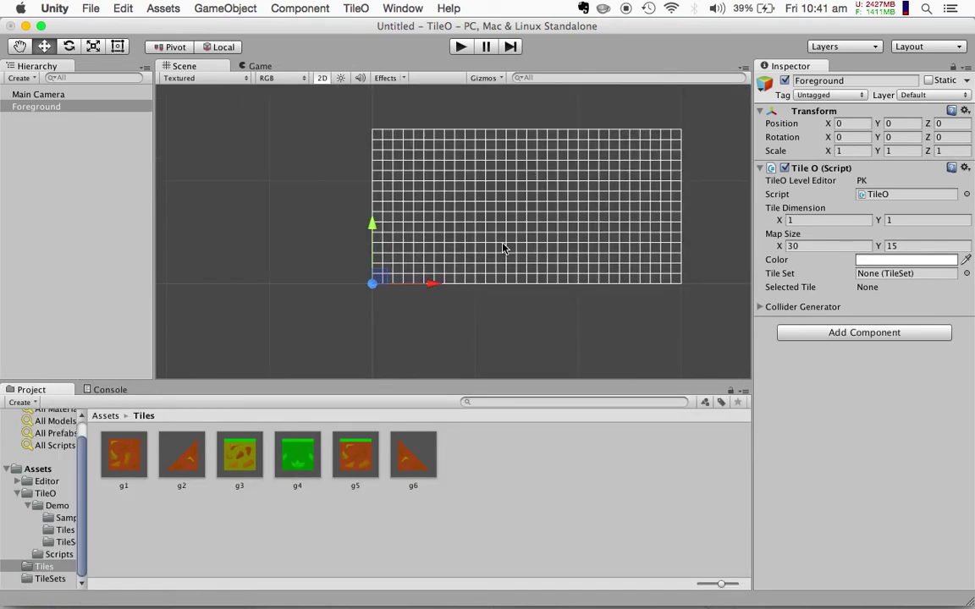
# Step: Compare the scene's grid display with nothing, the Main Camera and the Foreground object selected in turn
pyautogui.click(54, 108)
pyautogui.click(341, 191)
pyautogui.click(30, 94)
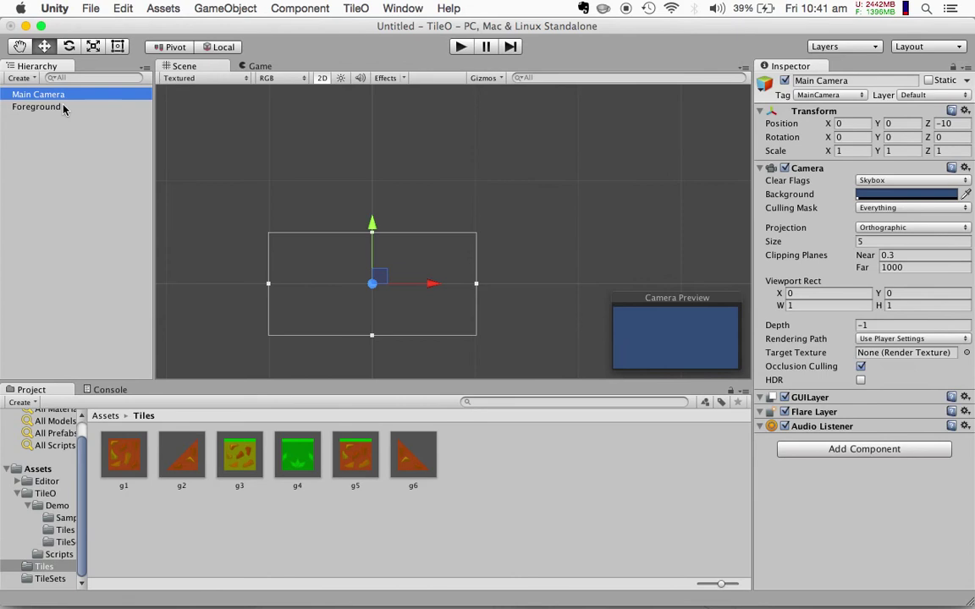
pyautogui.click(63, 107)
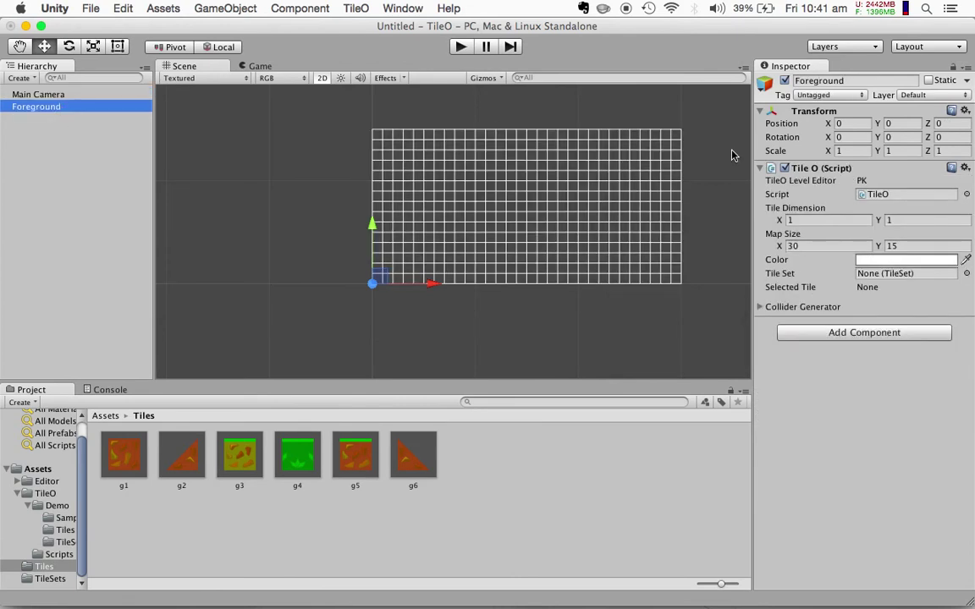
# Step: Lower the alpha of the Tile O grid color to make the white grid lines semi-transparent
pyautogui.click(901, 262)
pyautogui.moveTo(41, 255); pyautogui.dragTo(72, 256)
pyautogui.click(9, 24)
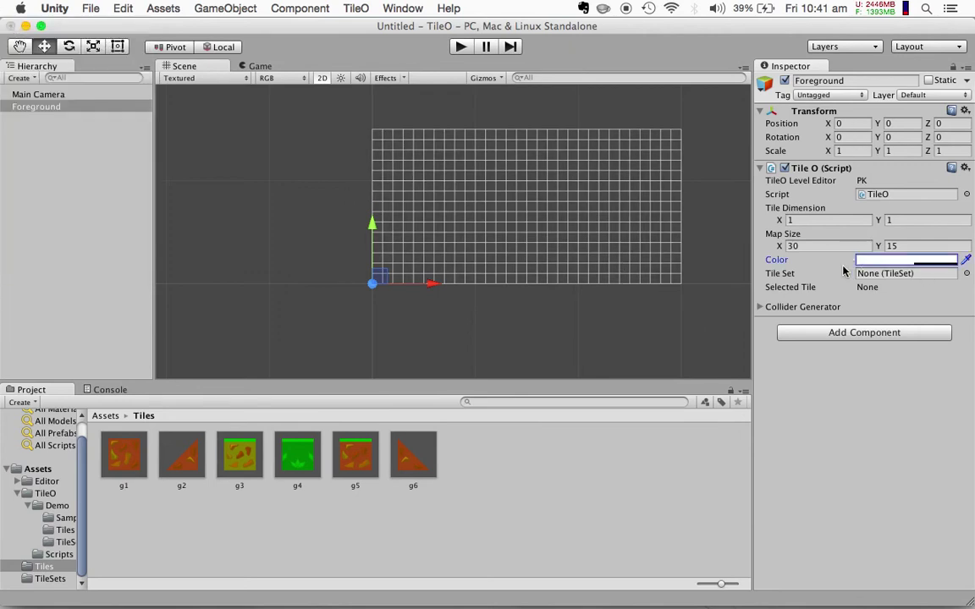
# Step: Assign the ForegroundElements tile set to the Tile O component and enlarge the scene area to frame the whole grid
pyautogui.click(967, 275)
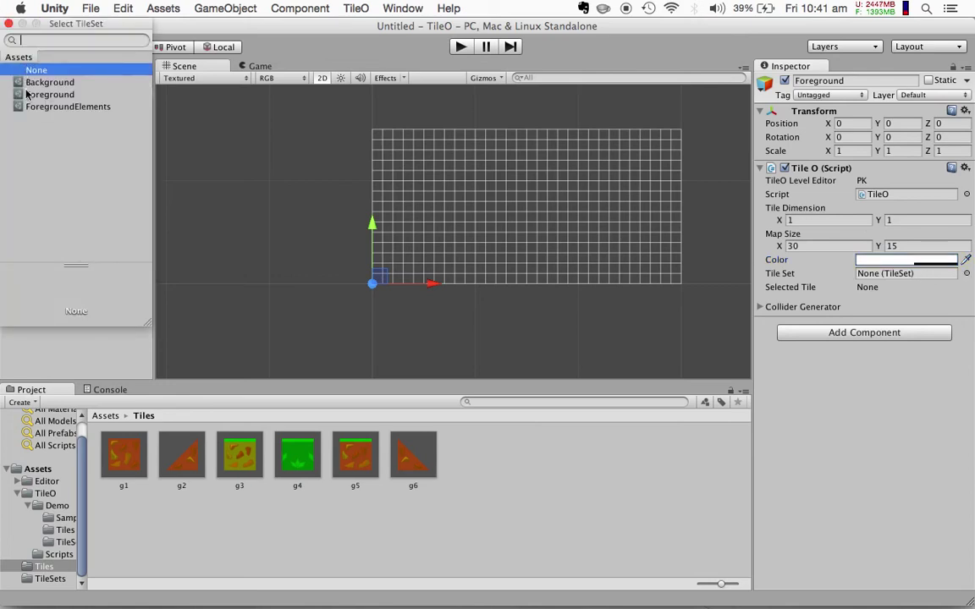
pyautogui.doubleClick(52, 107)
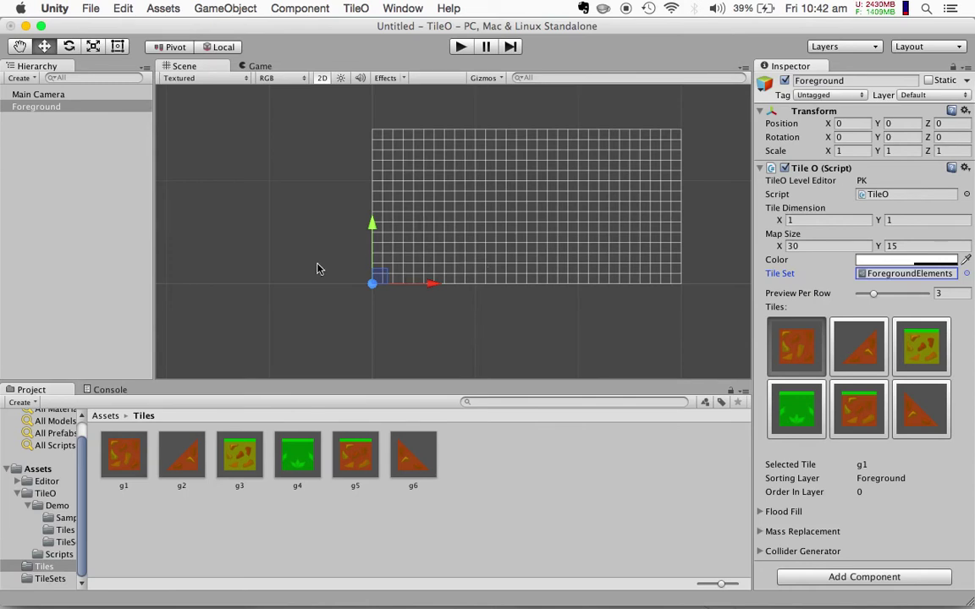
pyautogui.moveTo(317, 269); pyautogui.dragTo(240, 294, button='middle')
pyautogui.moveTo(392, 382); pyautogui.dragTo(393, 401)
pyautogui.press('f')
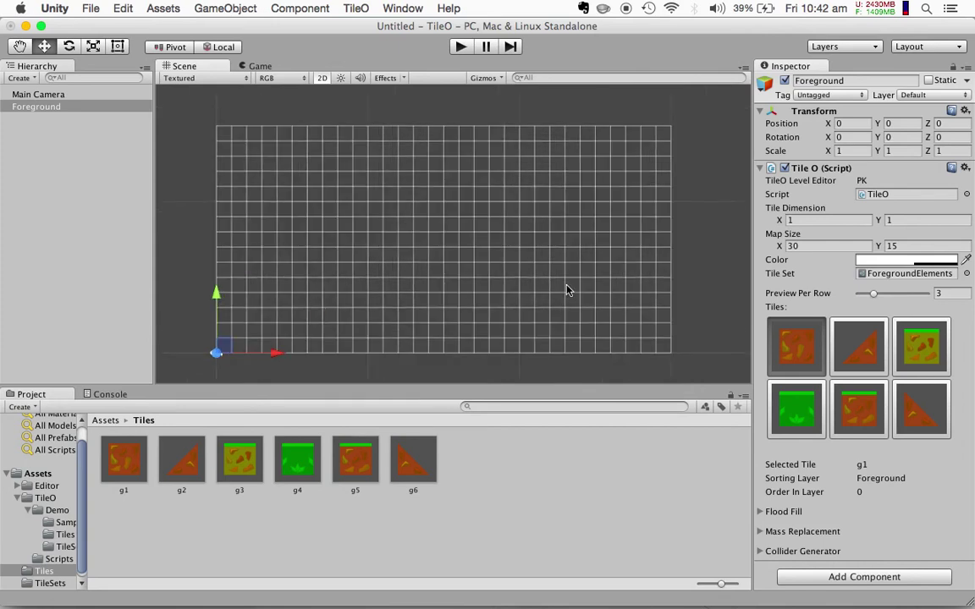
pyautogui.scroll(-1, 487, 196)
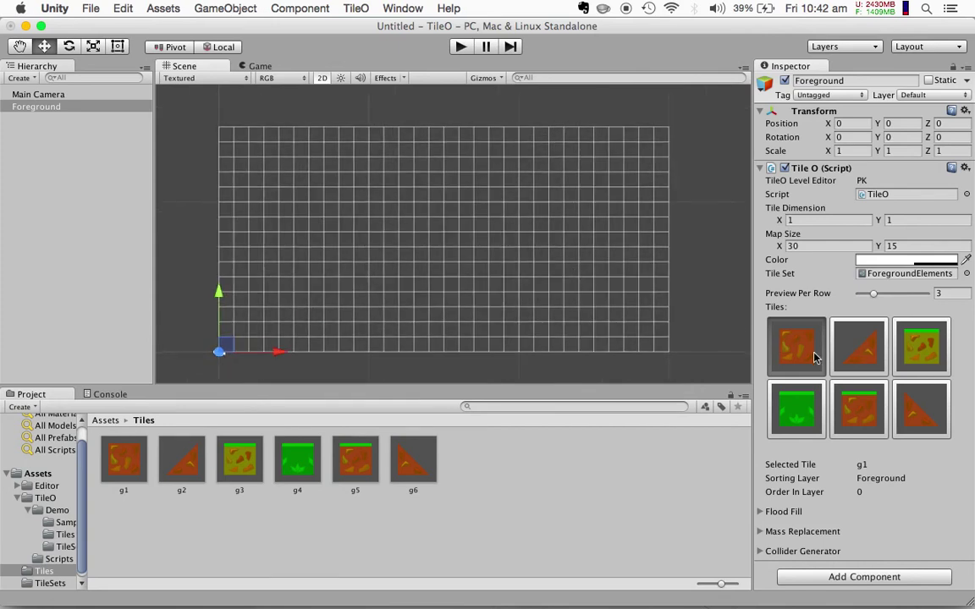
# Step: Select tile g2 and examine its tile details and the Flood Fill options
pyautogui.click(853, 345)
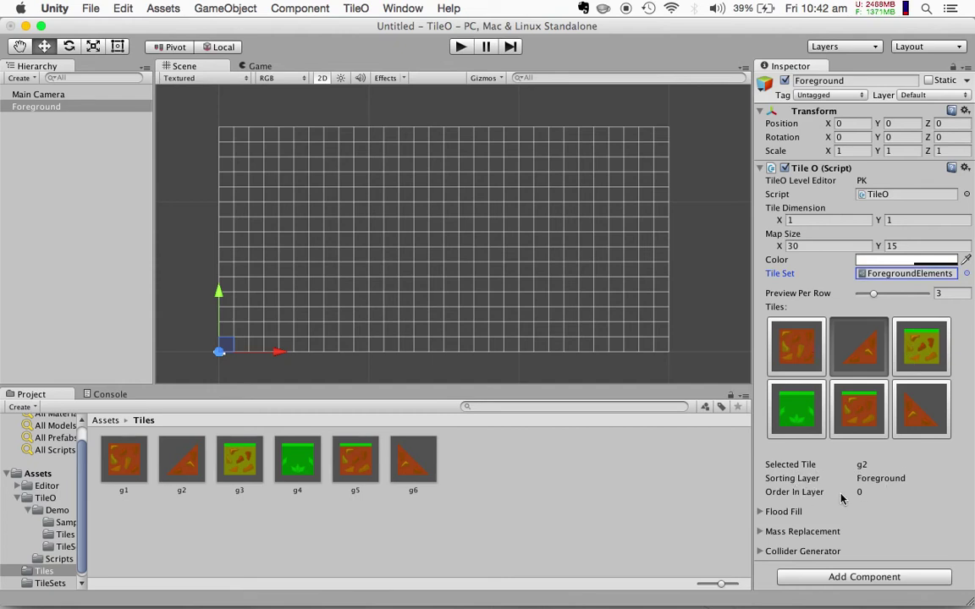
pyautogui.click(760, 512)
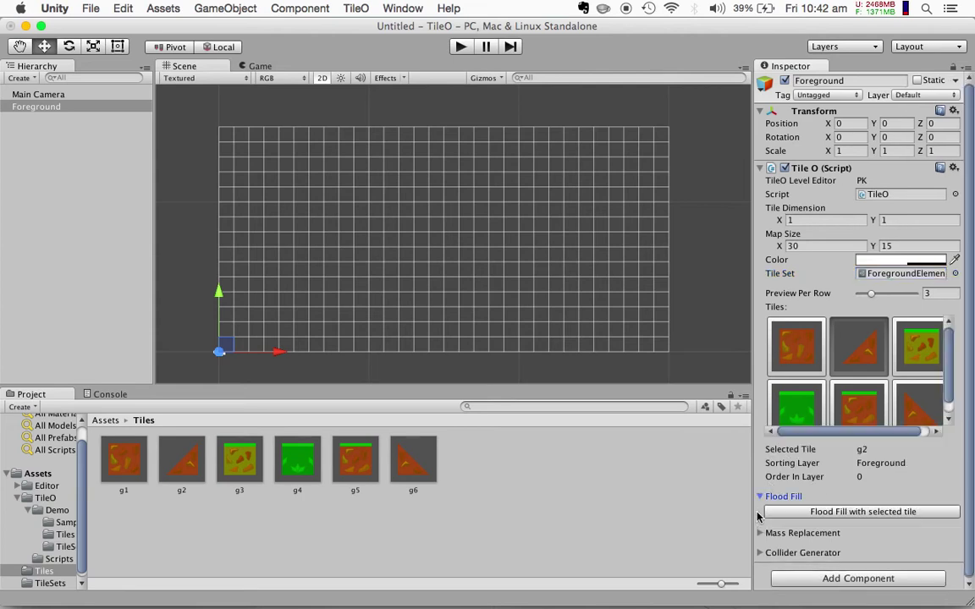
pyautogui.click(761, 497)
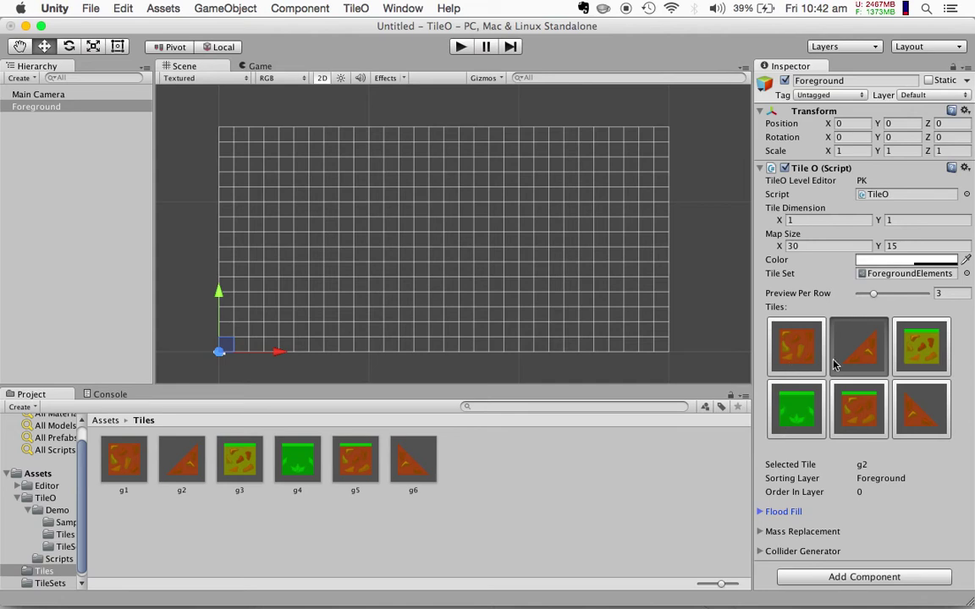
# Step: Paint a short trial run of g1 tiles along the grid's bottom row and erase it
pyautogui.click(801, 339)
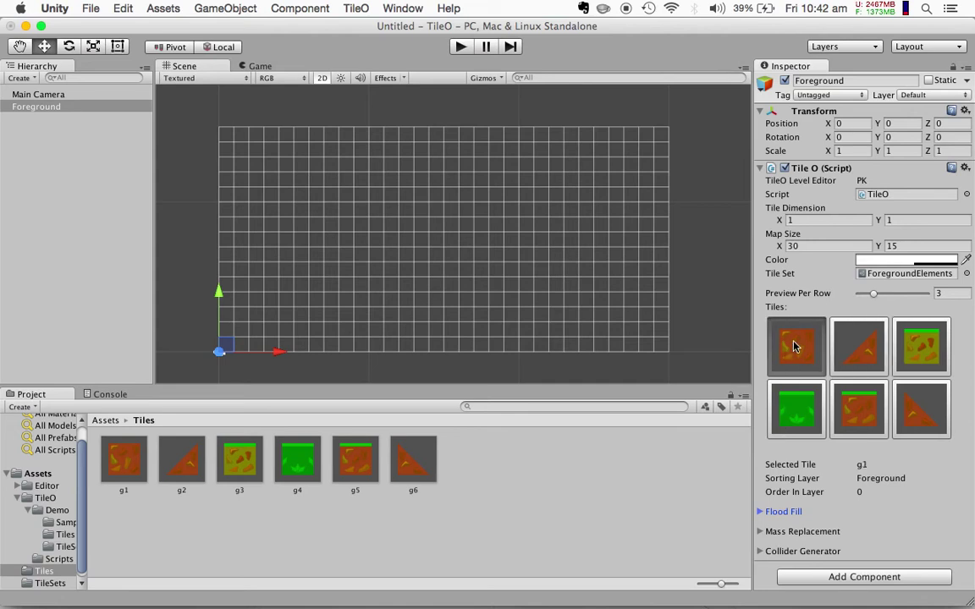
pyautogui.moveTo(234, 349); pyautogui.dragTo(307, 349)
pyautogui.moveTo(307, 349); pyautogui.dragTo(232, 348, button='right')
# Step: Fill the two bottom rows with g1 tiles and paint a wall along each side edge up to the ninth row
pyautogui.moveTo(228, 344)
pyautogui.mouseDown()
pyautogui.moveTo(599, 348)
pyautogui.moveTo(502, 353)
pyautogui.moveTo(512, 340)
pyautogui.mouseUp()
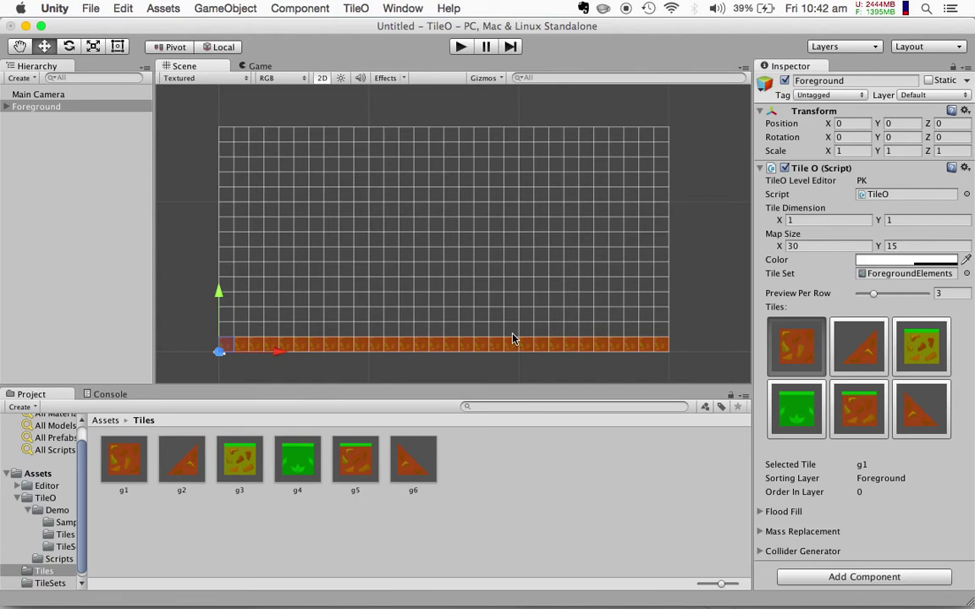
pyautogui.moveTo(663, 331)
pyautogui.mouseDown()
pyautogui.moveTo(226, 330)
pyautogui.moveTo(226, 224)
pyautogui.mouseUp()
pyautogui.moveTo(657, 318); pyautogui.dragTo(661, 223)
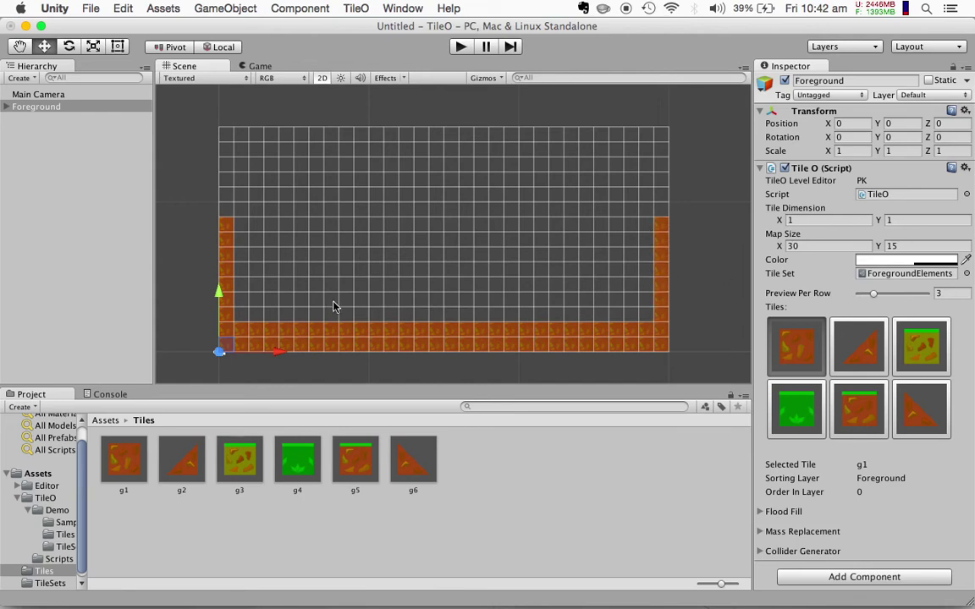
# Step: Paint twelve g5 grass-topped tiles along the third row, starting beside the left wall
pyautogui.click(853, 406)
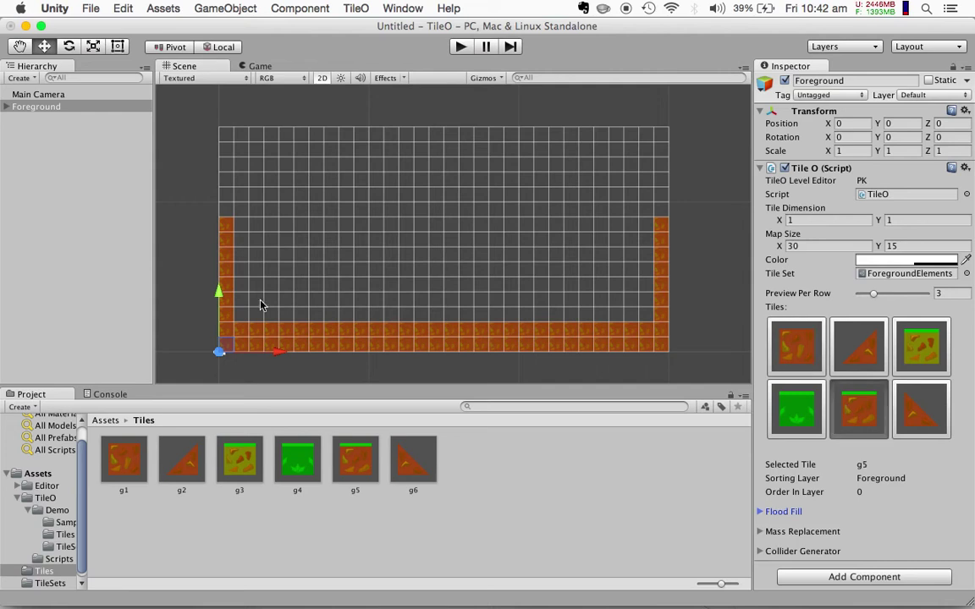
pyautogui.moveTo(239, 316); pyautogui.dragTo(404, 317)
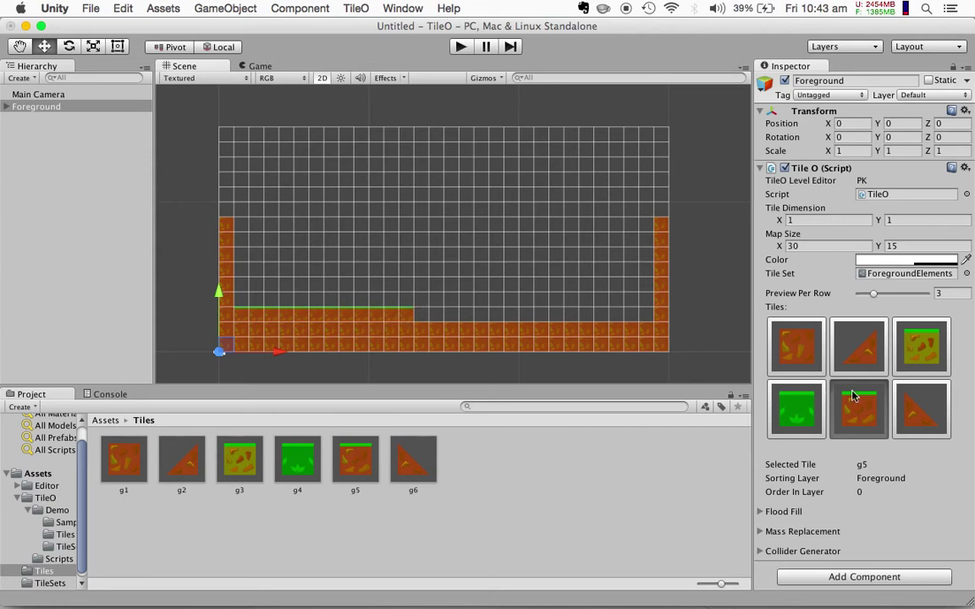
# Step: Outline a hill beside the grass row with three ascending g2 slope tiles and three descending g6 slope tiles
pyautogui.click(860, 352)
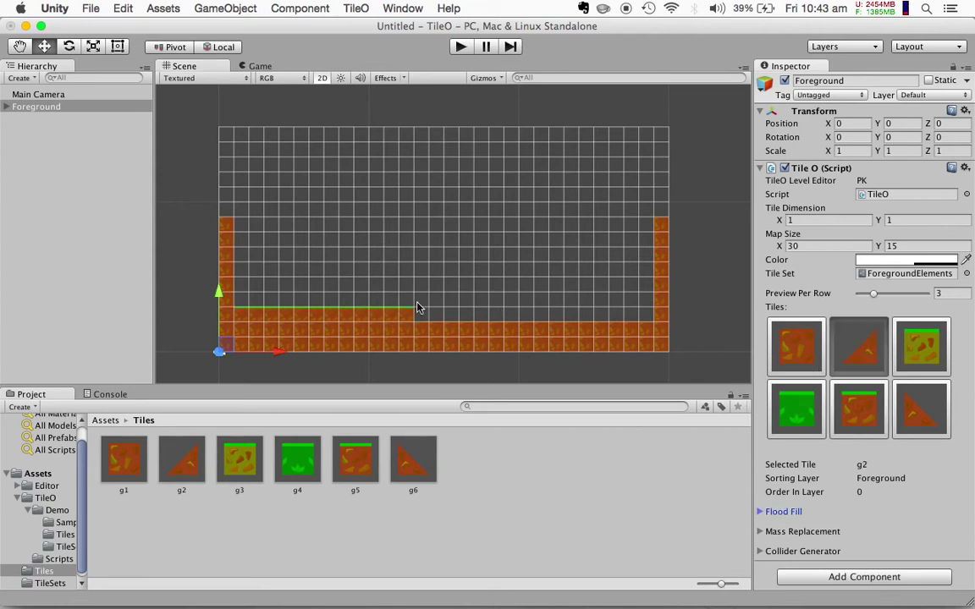
pyautogui.moveTo(422, 303); pyautogui.dragTo(472, 266)
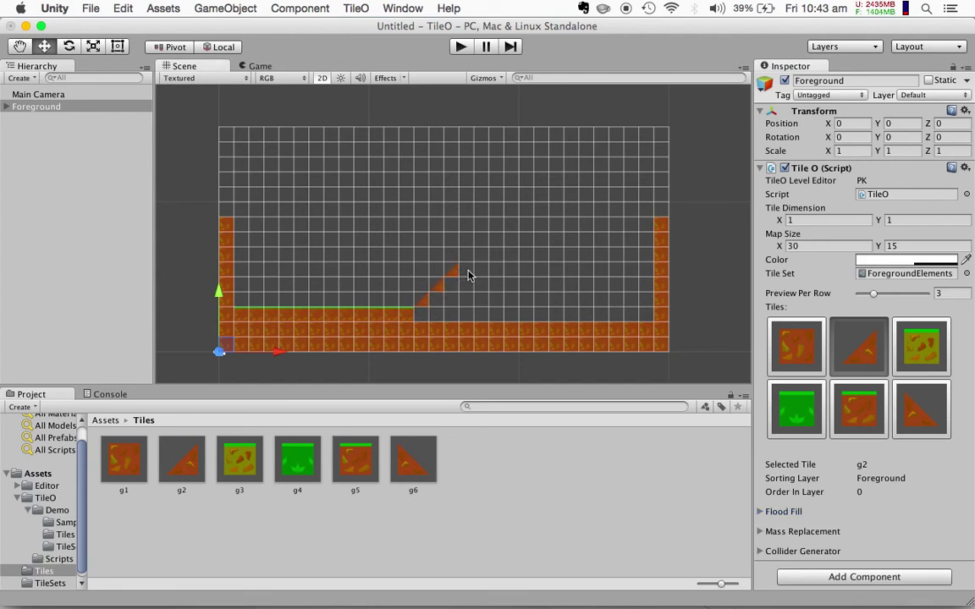
pyautogui.click(923, 411)
pyautogui.click(463, 269)
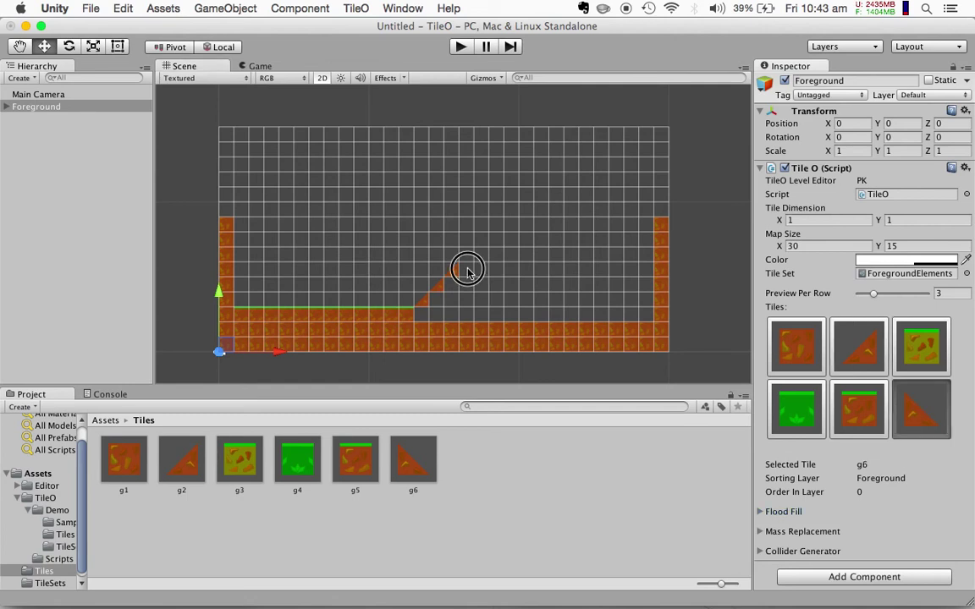
pyautogui.click(494, 300)
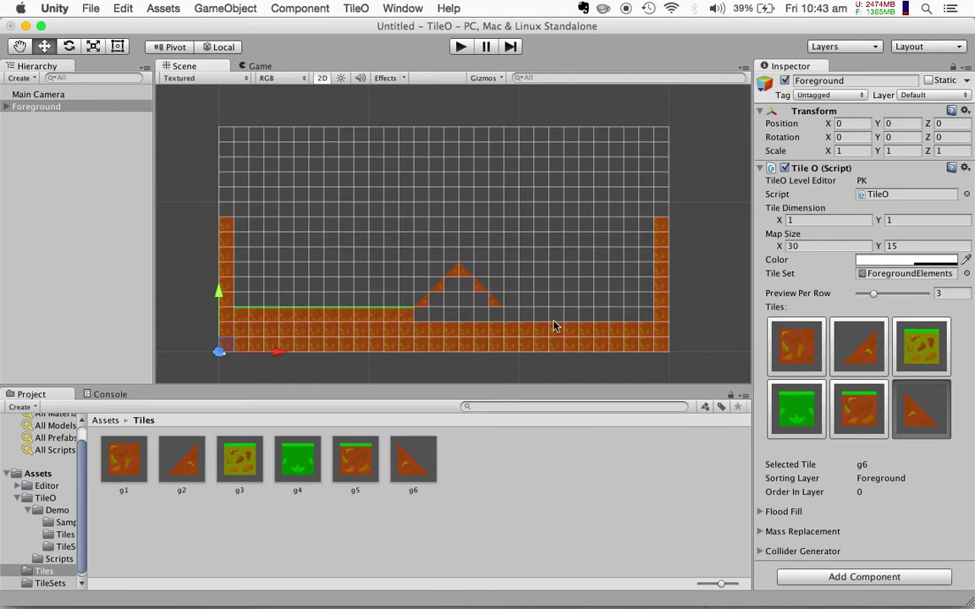
# Step: With tile g1, paint an eight-tile-wide, two-row block against the right wall and fill the hill's interior
pyautogui.click(797, 360)
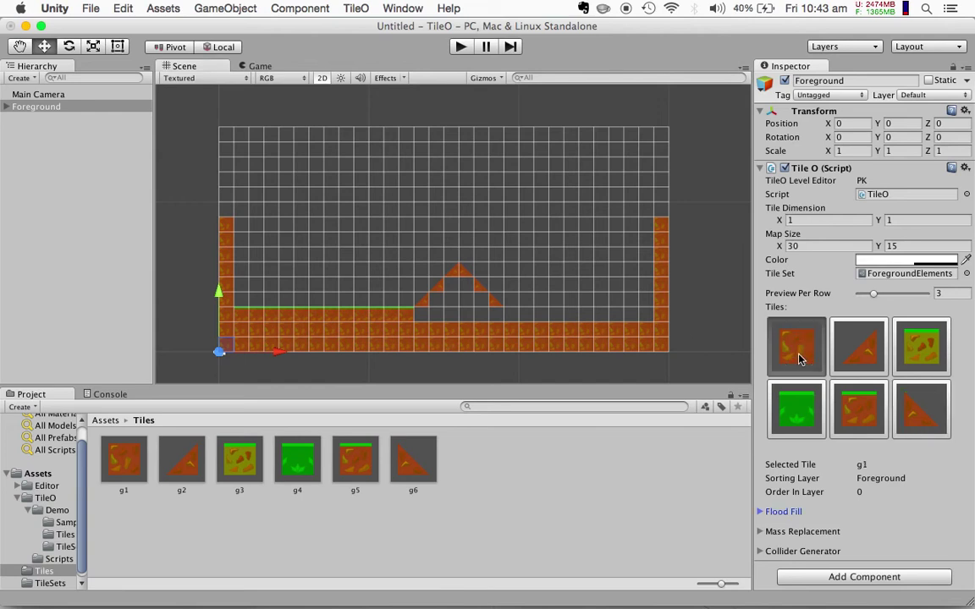
pyautogui.click(544, 312)
pyautogui.moveTo(549, 304)
pyautogui.mouseDown()
pyautogui.moveTo(641, 304)
pyautogui.moveTo(583, 302)
pyautogui.moveTo(571, 311)
pyautogui.moveTo(606, 317)
pyautogui.mouseUp()
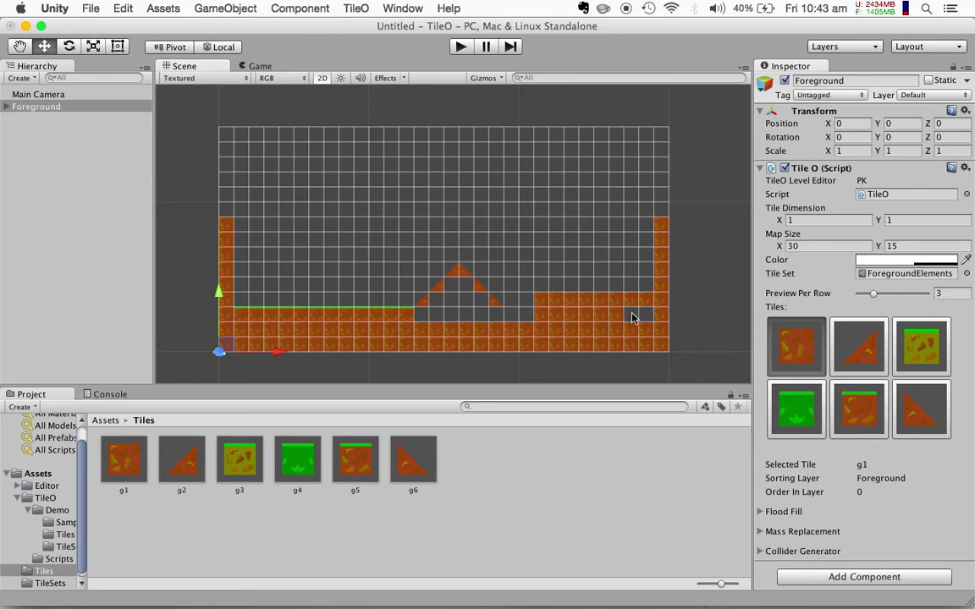
pyautogui.moveTo(454, 285)
pyautogui.mouseDown()
pyautogui.moveTo(457, 300)
pyautogui.moveTo(423, 310)
pyautogui.moveTo(482, 307)
pyautogui.moveTo(495, 317)
pyautogui.mouseUp()
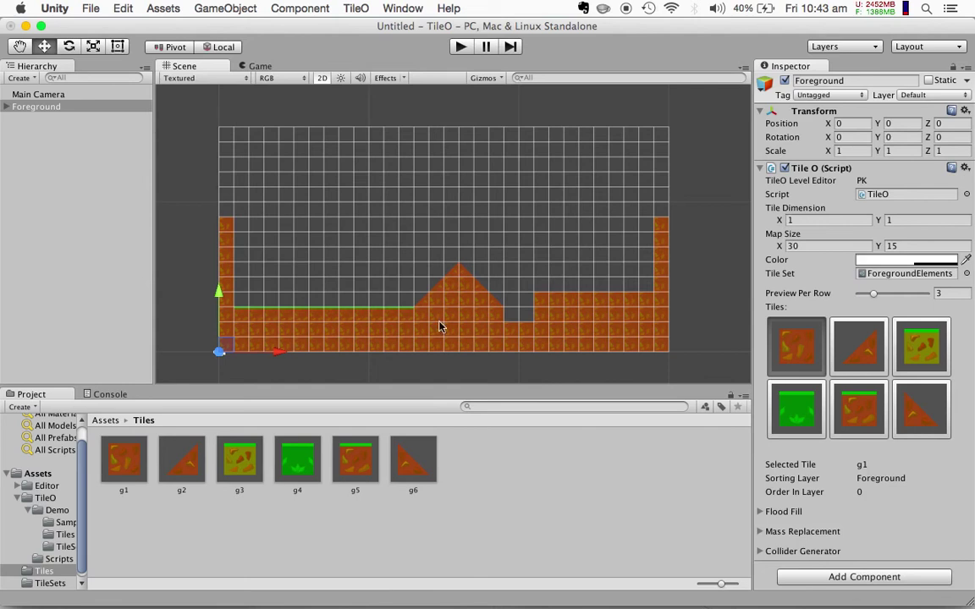
# Step: Paint two floating five-tile g1 platforms, one above the raised right block and one above the grass row
pyautogui.click(791, 410)
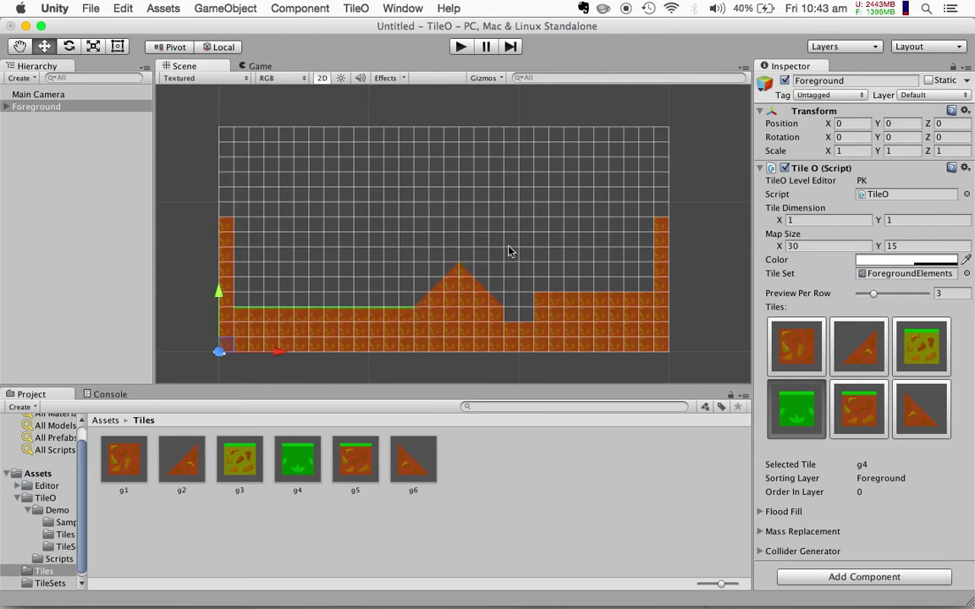
pyautogui.scroll(3, 491, 243)
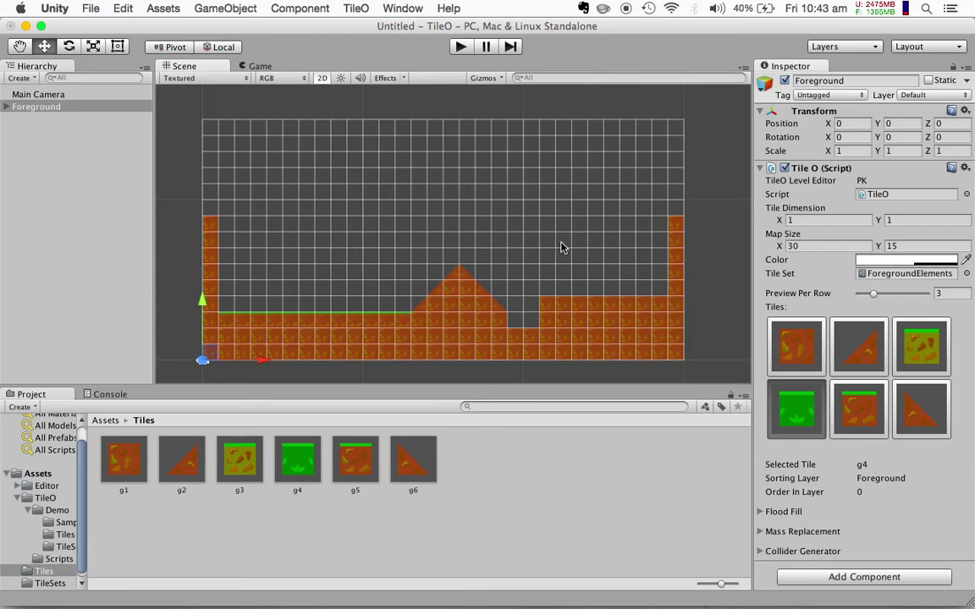
pyautogui.click(804, 347)
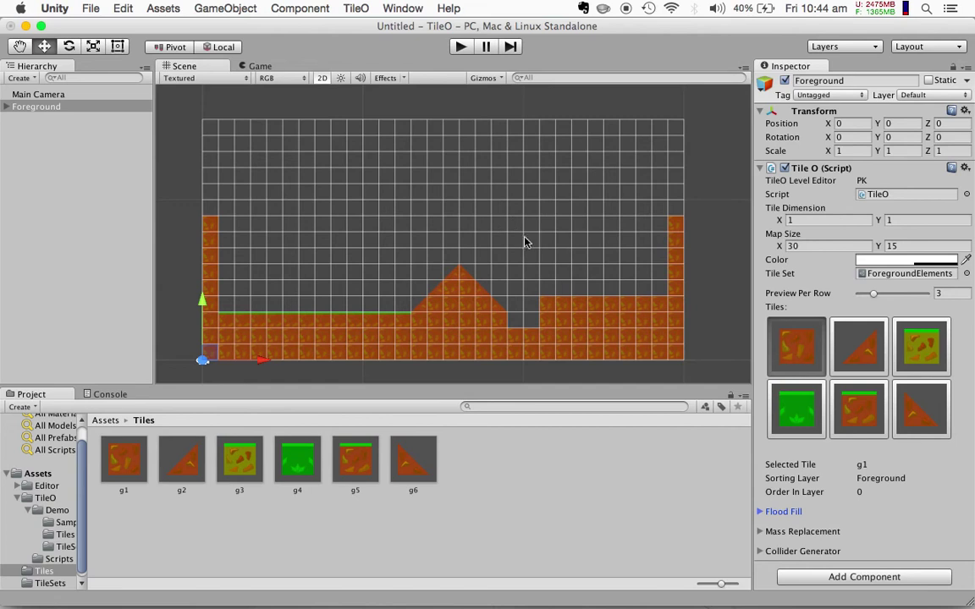
pyautogui.moveTo(546, 239); pyautogui.dragTo(607, 242)
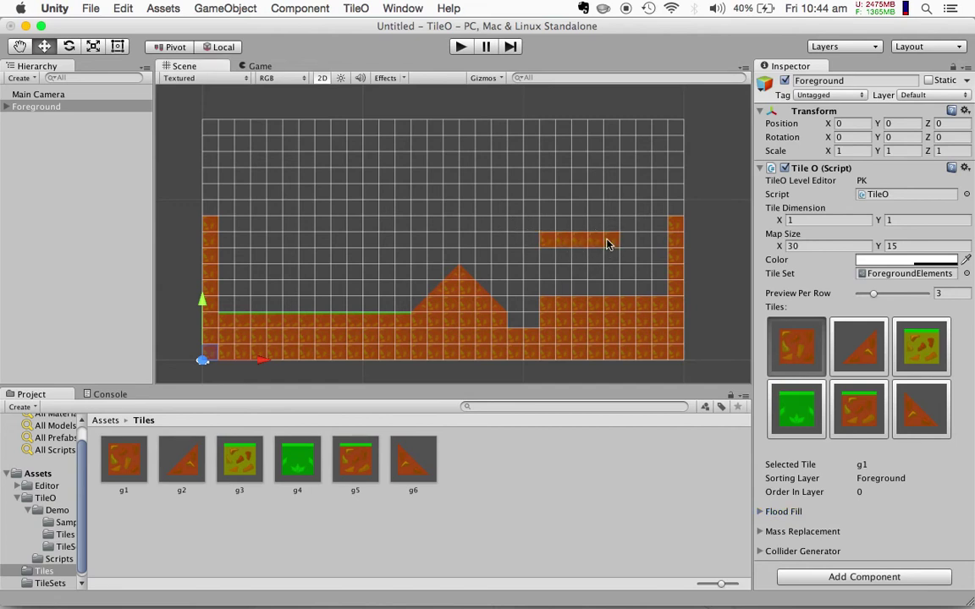
pyautogui.moveTo(261, 269); pyautogui.dragTo(323, 279)
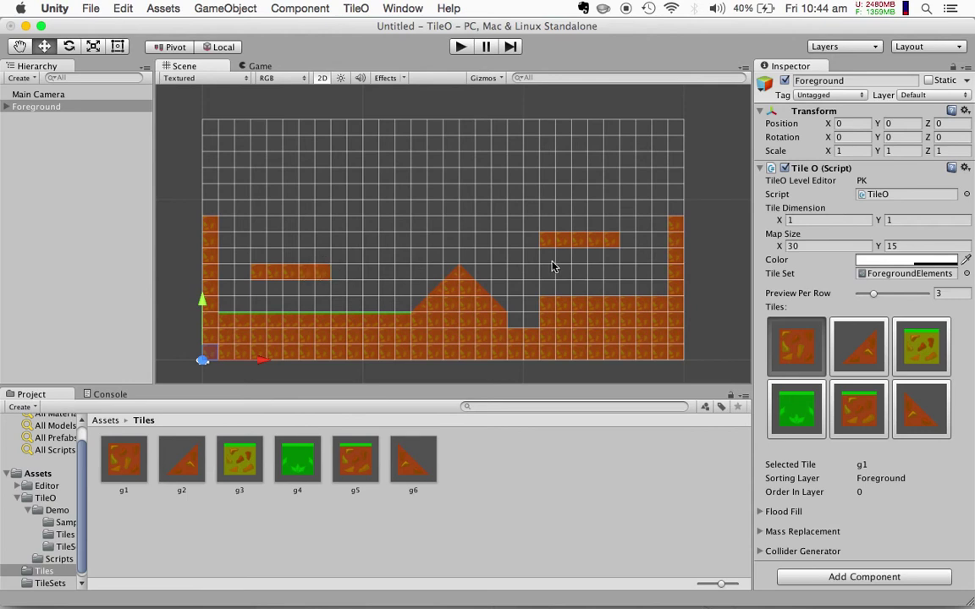
# Step: Repaint both floating five-tile platforms of the Foreground map with the g3 grass-topped tile
pyautogui.click(42, 106)
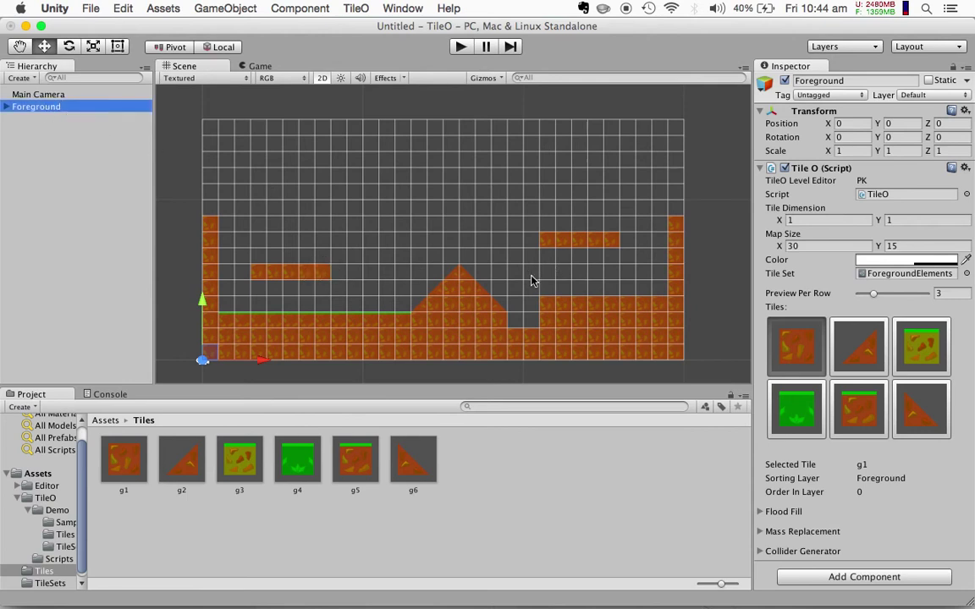
pyautogui.click(922, 343)
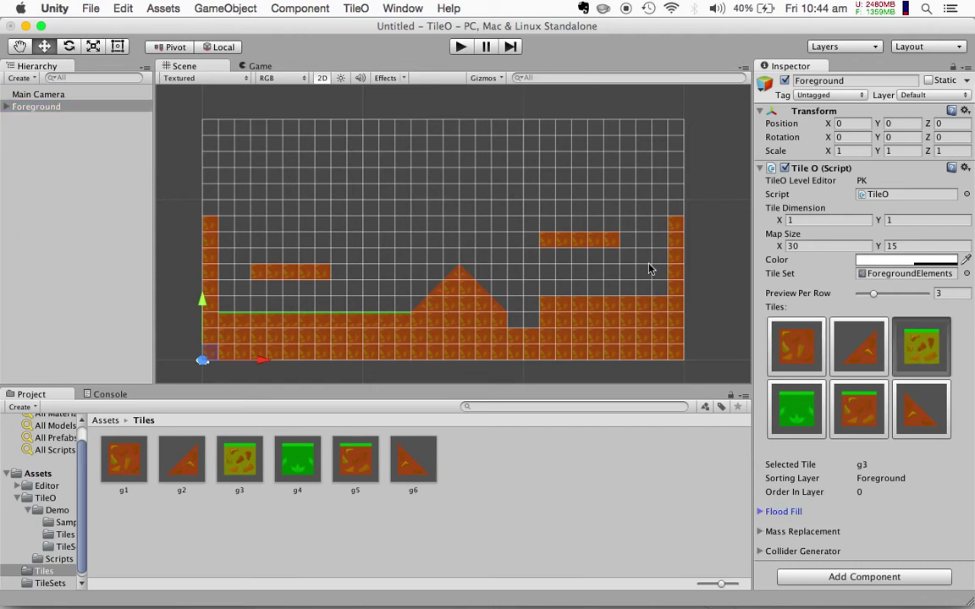
pyautogui.moveTo(549, 245); pyautogui.dragTo(612, 240)
pyautogui.moveTo(251, 276); pyautogui.dragTo(322, 279)
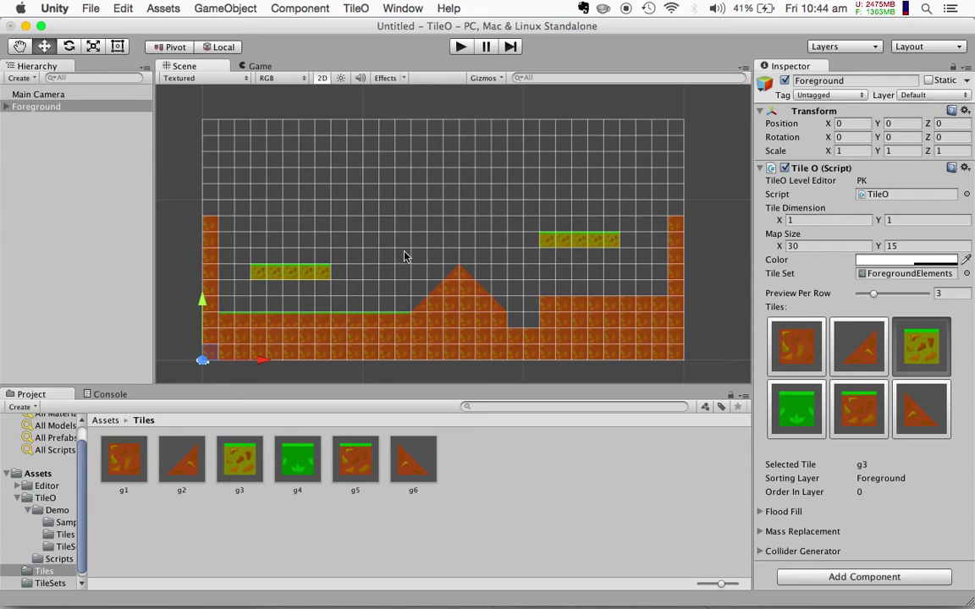
pyautogui.click(22, 105)
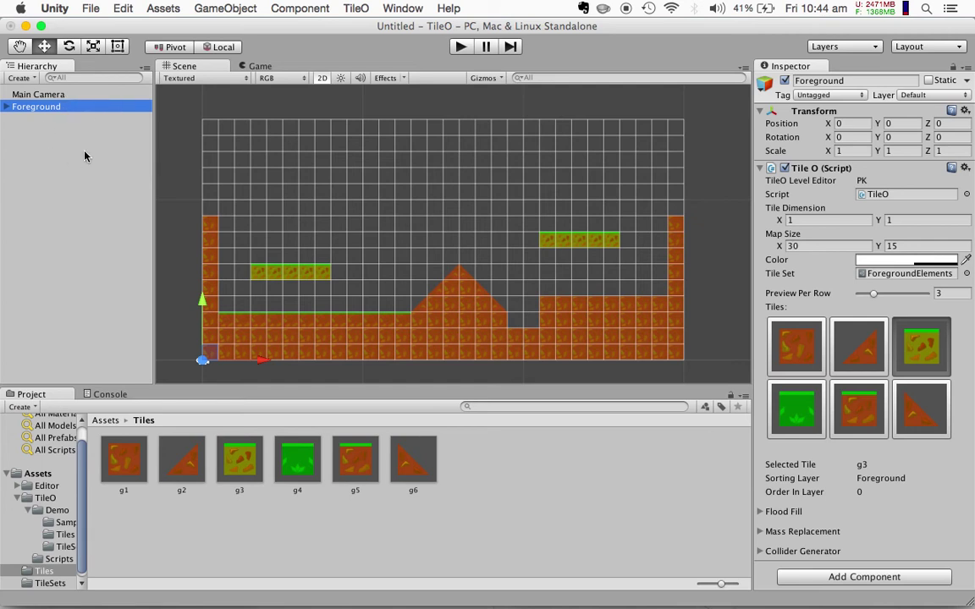
# Step: Create an empty game object in the scene and name it Background
pyautogui.click(230, 10)
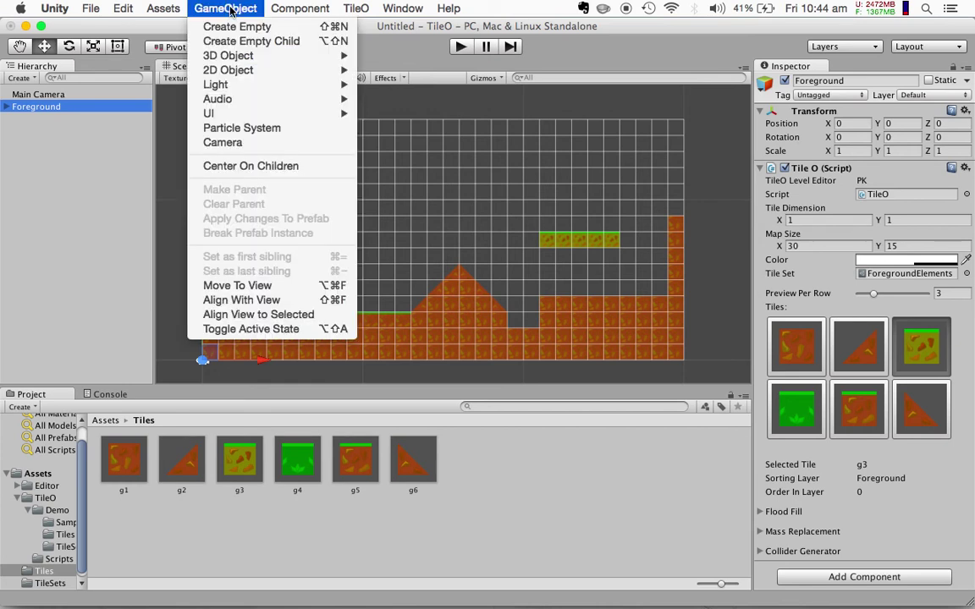
pyautogui.click(230, 28)
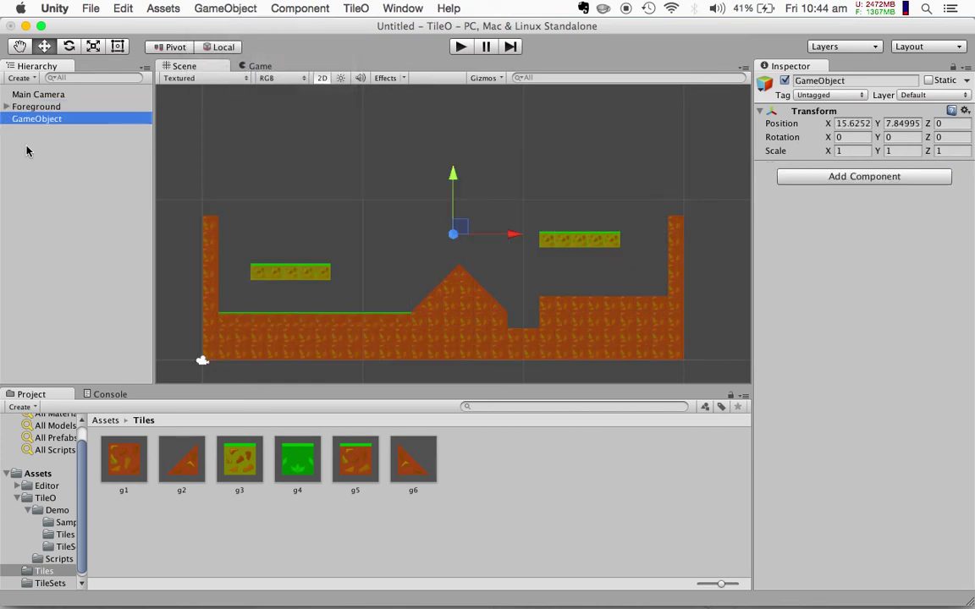
pyautogui.press('Return')
pyautogui.write('B')
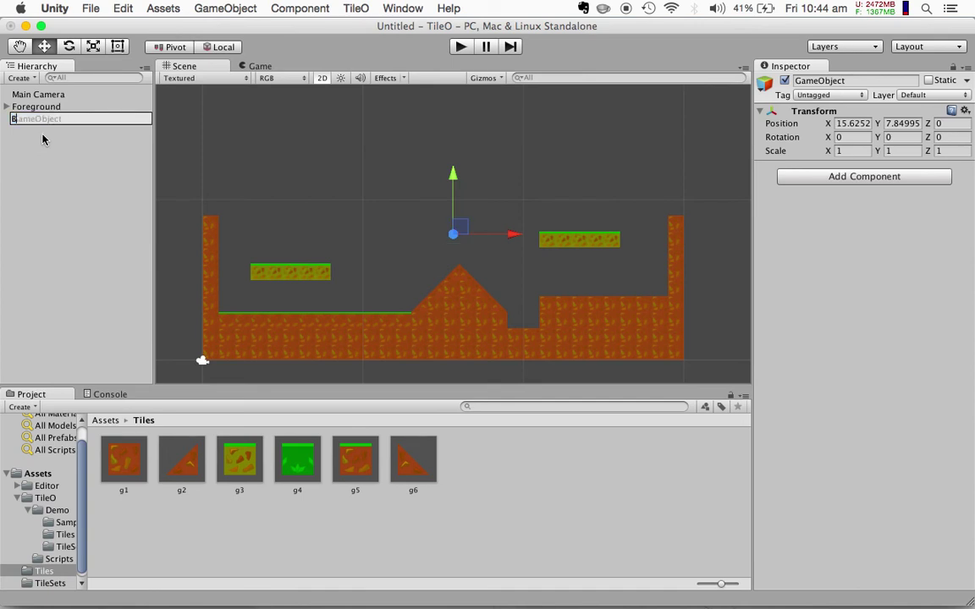
pyautogui.write('ackground')
pyautogui.press('Return')
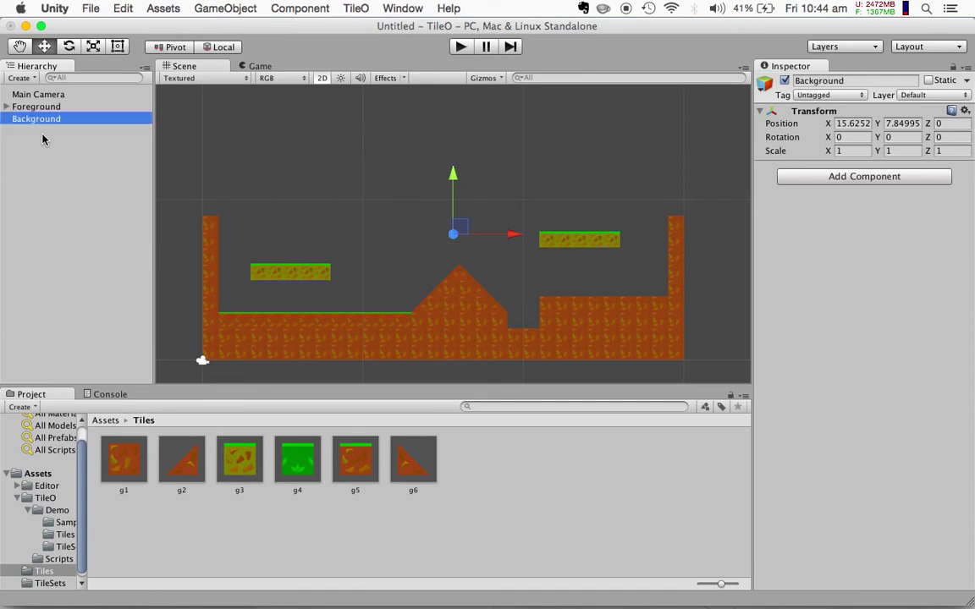
# Step: Set the Background object's X and Y position to 0 and add the TileO script component to it
pyautogui.click(856, 124)
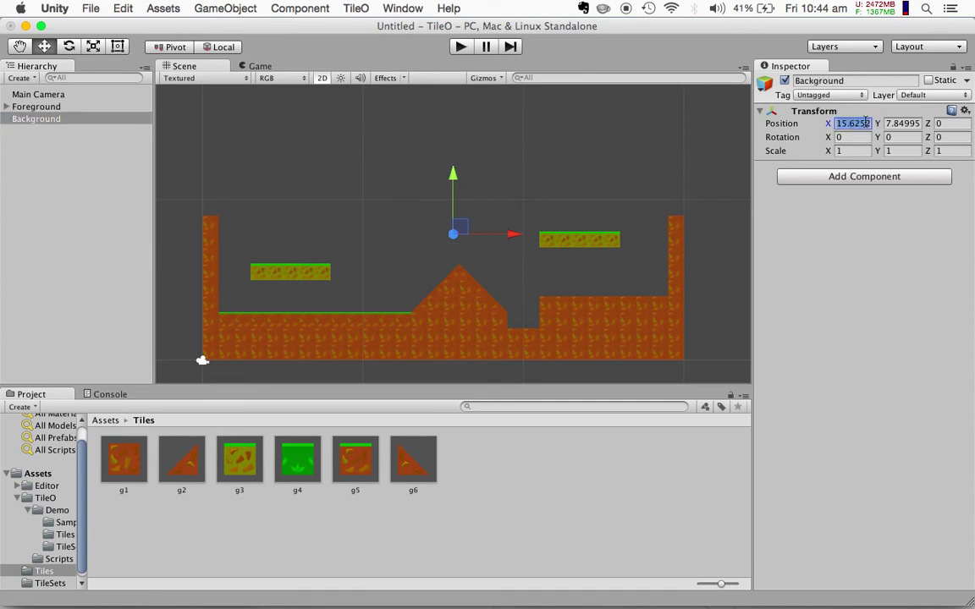
pyautogui.write('0')
pyautogui.press('Tab')
pyautogui.write('0')
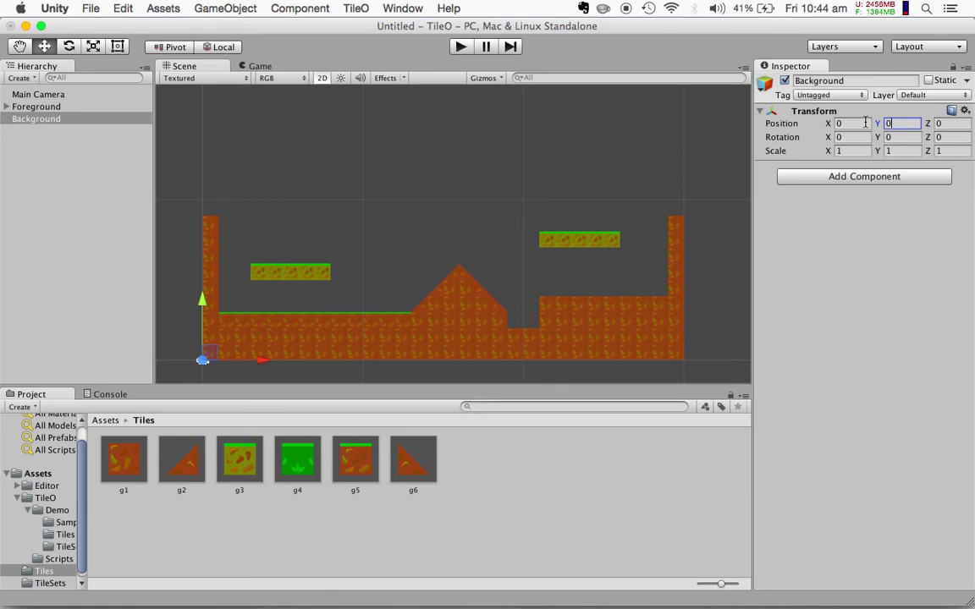
pyautogui.click(844, 177)
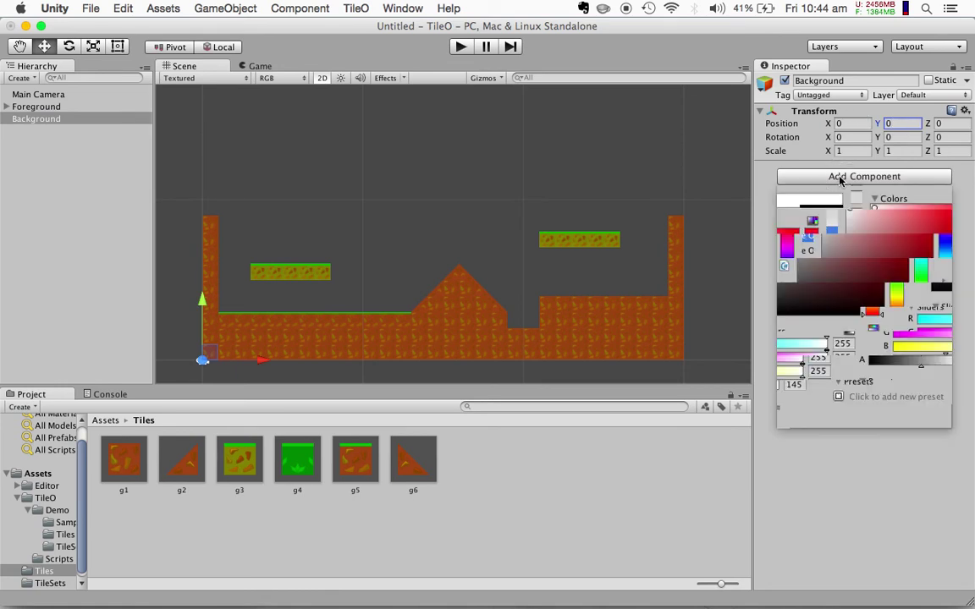
pyautogui.press('Return')
# Step: Set the Background map's tile dimension to 1 by 1 and its map size to 30 by 20
pyautogui.click(821, 220)
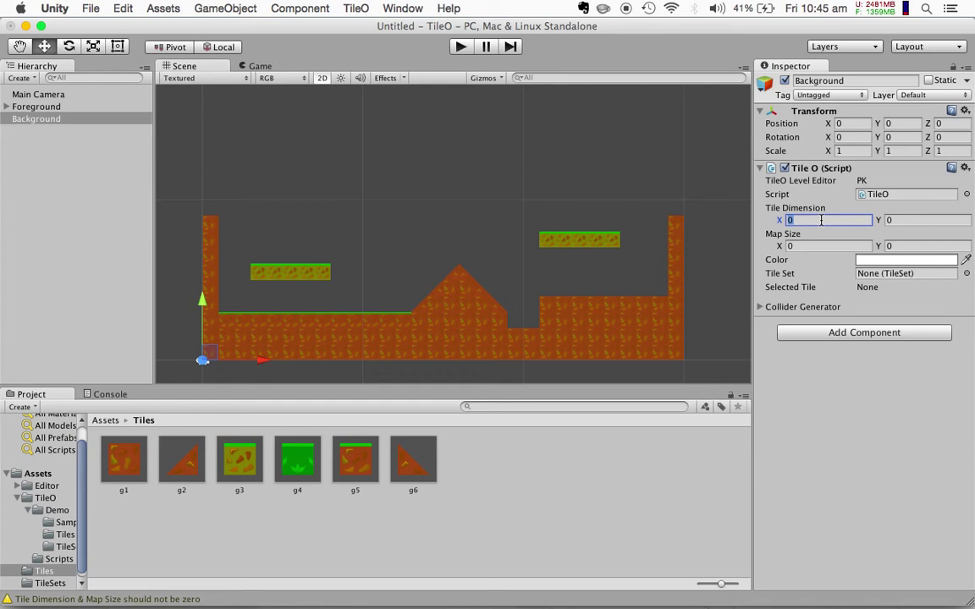
pyautogui.write('1')
pyautogui.press('Tab')
pyautogui.write('1')
pyautogui.press('Tab')
pyautogui.write('30')
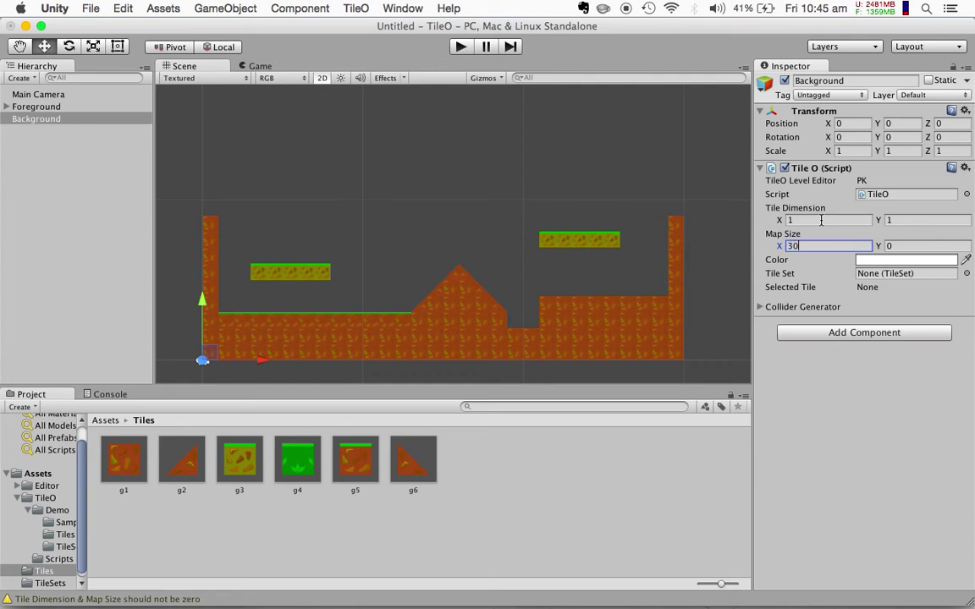
pyautogui.press('Tab')
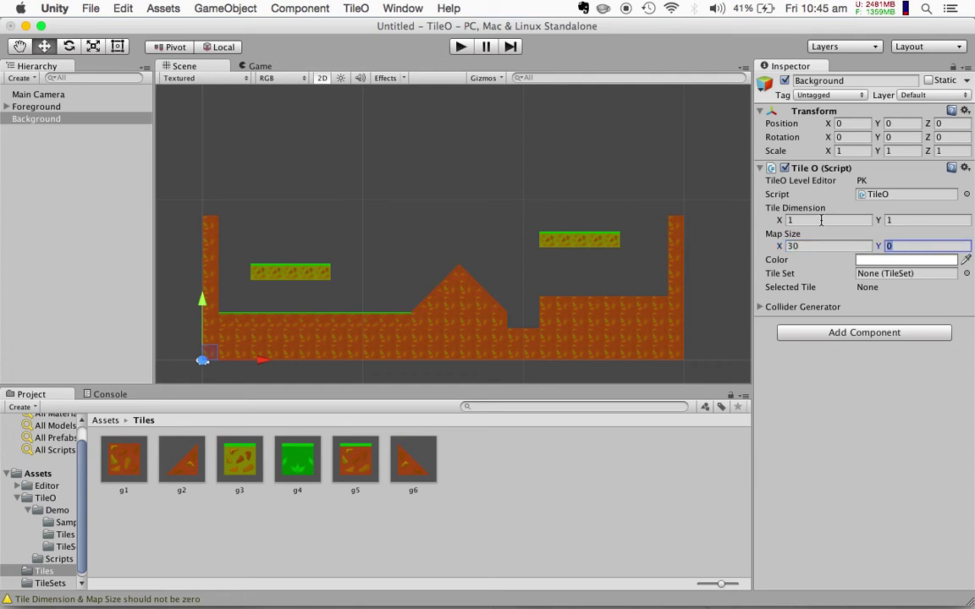
pyautogui.write('25')
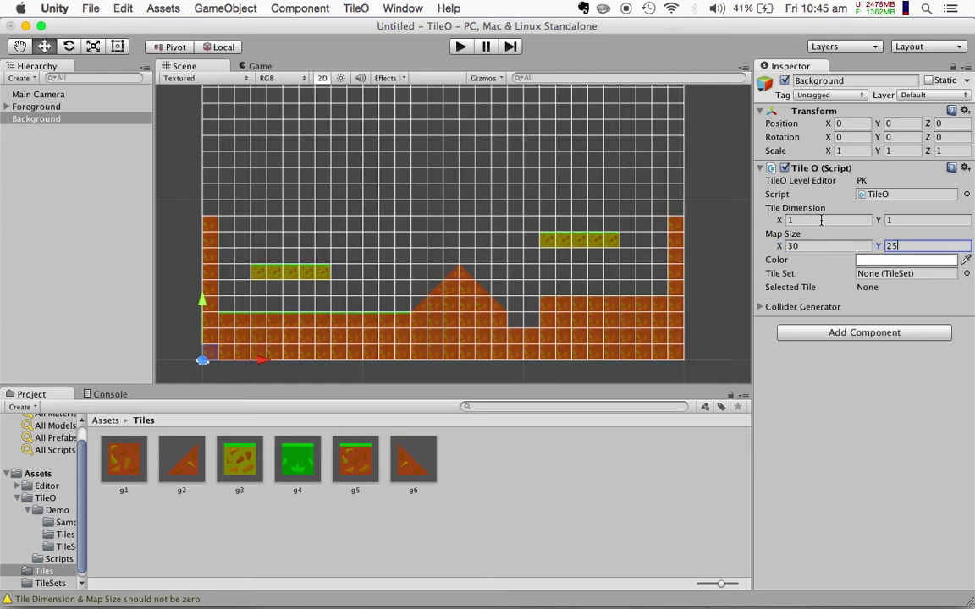
pyautogui.press('BackSpace')
pyautogui.write('0')
# Step: Change the Background map's grid color to pure red with an alpha of 105
pyautogui.scroll(-5, 648, 217)
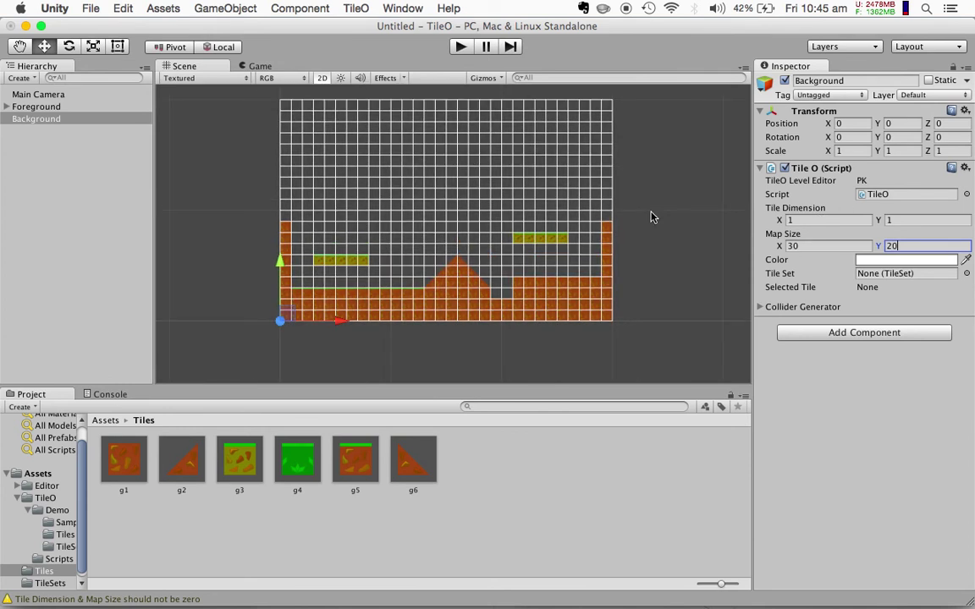
pyautogui.click(891, 261)
pyautogui.moveTo(75, 72); pyautogui.dragTo(119, 74)
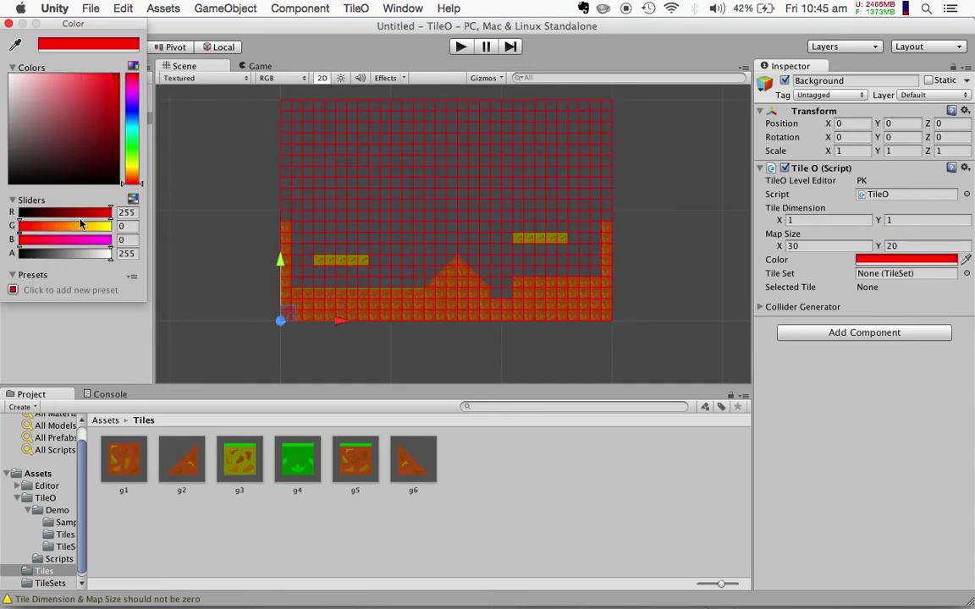
pyautogui.moveTo(66, 253)
pyautogui.mouseDown()
pyautogui.moveTo(48, 254)
pyautogui.moveTo(58, 258)
pyautogui.mouseUp()
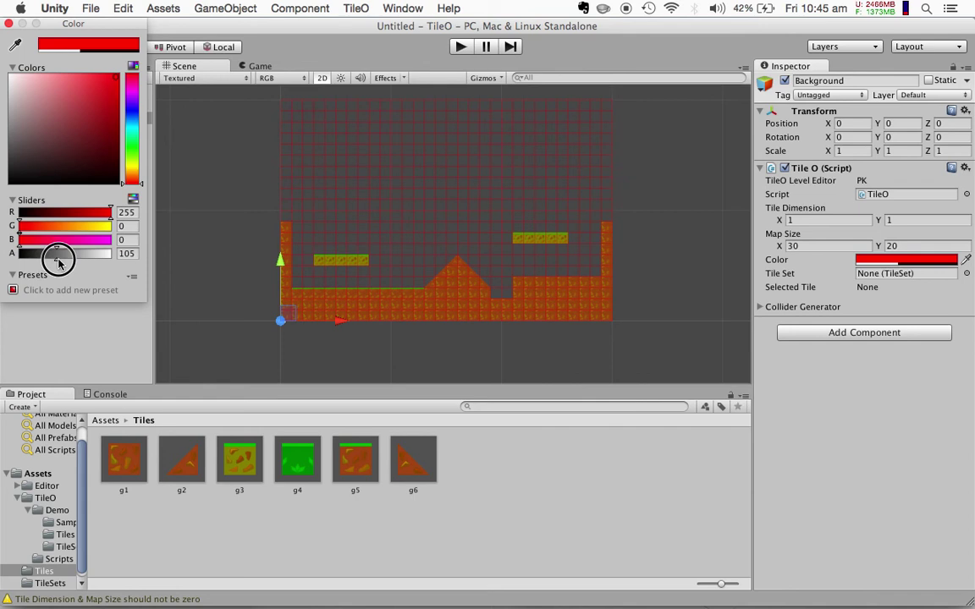
pyautogui.click(9, 23)
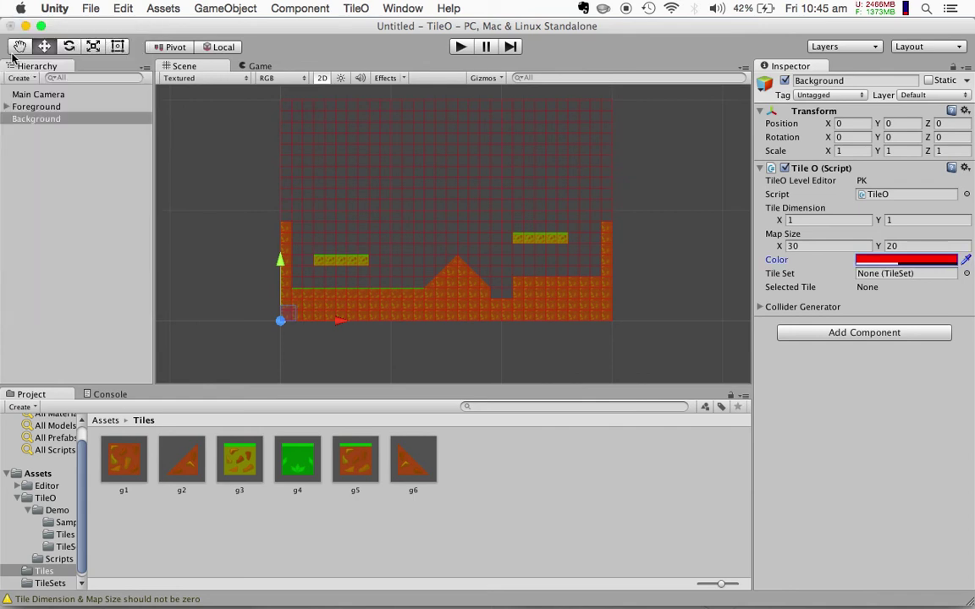
# Step: Compare the grids of the Background and Foreground tile maps by selecting each object in turn
pyautogui.click(39, 120)
pyautogui.scroll(3, 446, 221)
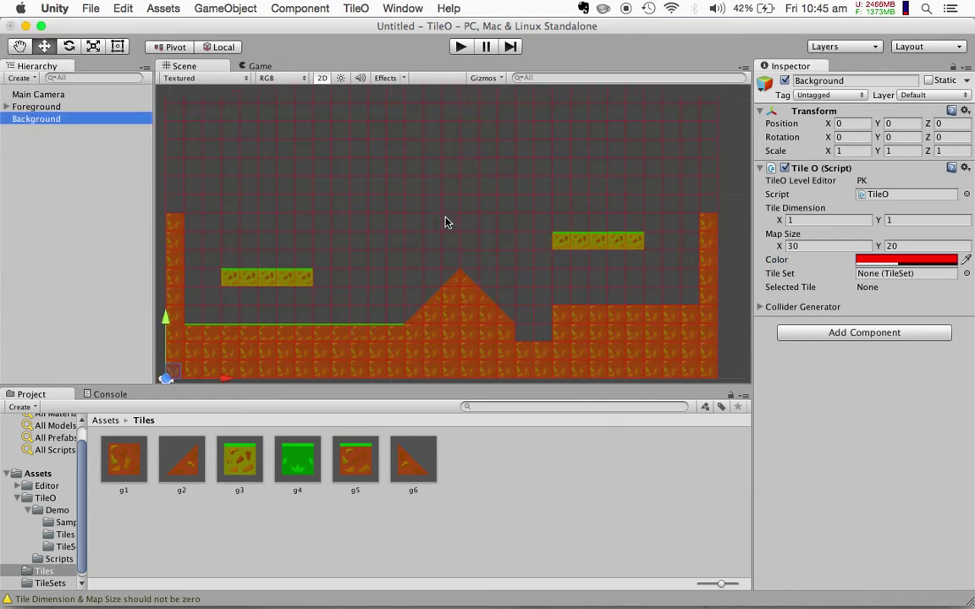
pyautogui.scroll(-2, 446, 222)
pyautogui.click(25, 105)
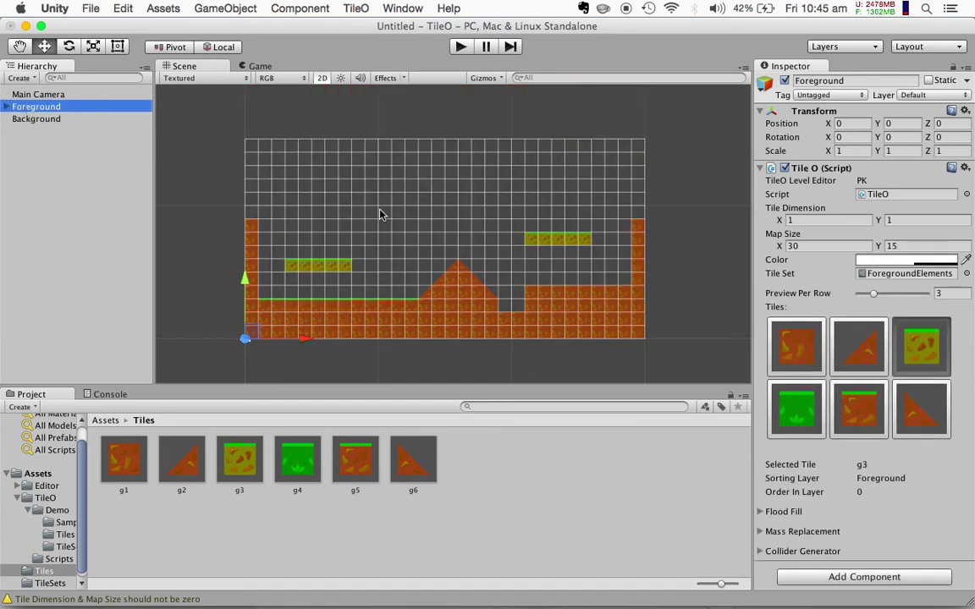
pyautogui.click(58, 120)
pyautogui.scroll(-3, 442, 211)
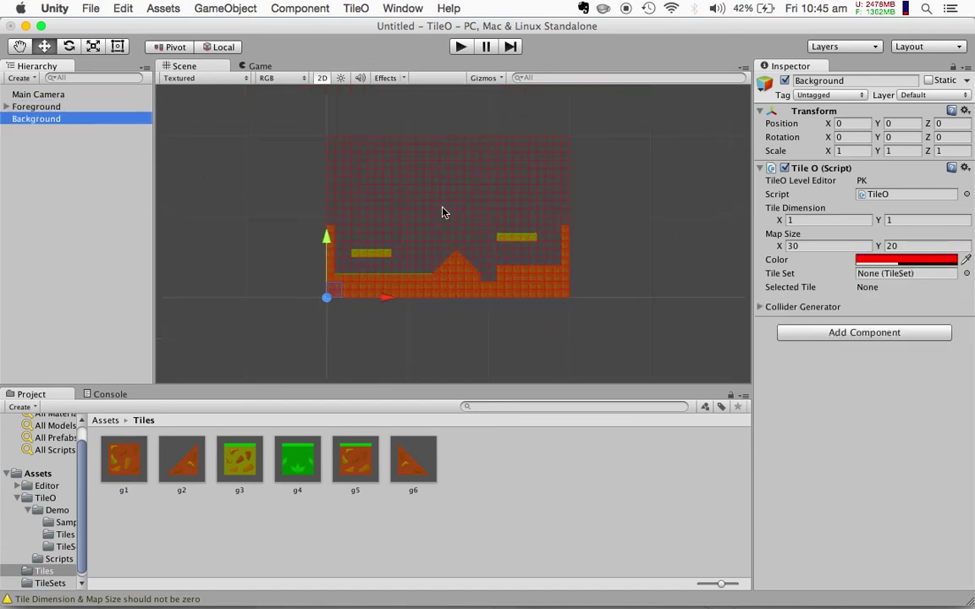
pyautogui.scroll(2, 442, 212)
pyautogui.scroll(-1, 442, 211)
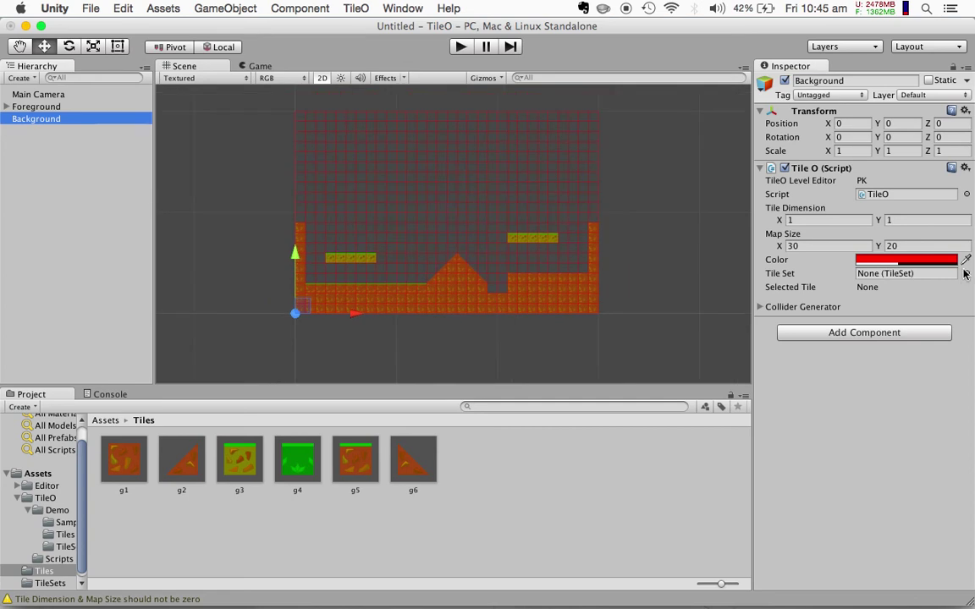
# Step: Create a new tile set asset and name it BackgroundElements
pyautogui.click(911, 274)
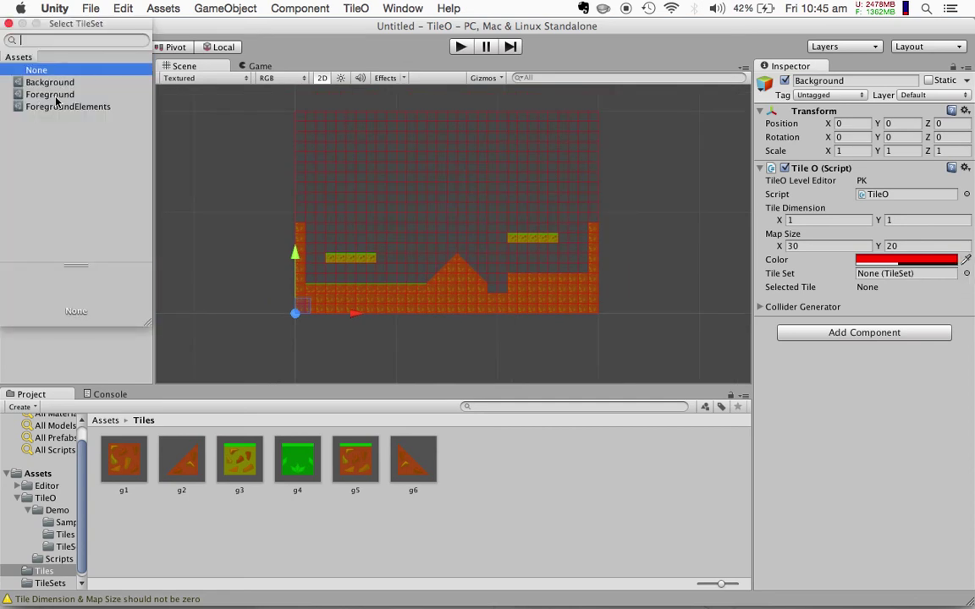
pyautogui.click(8, 24)
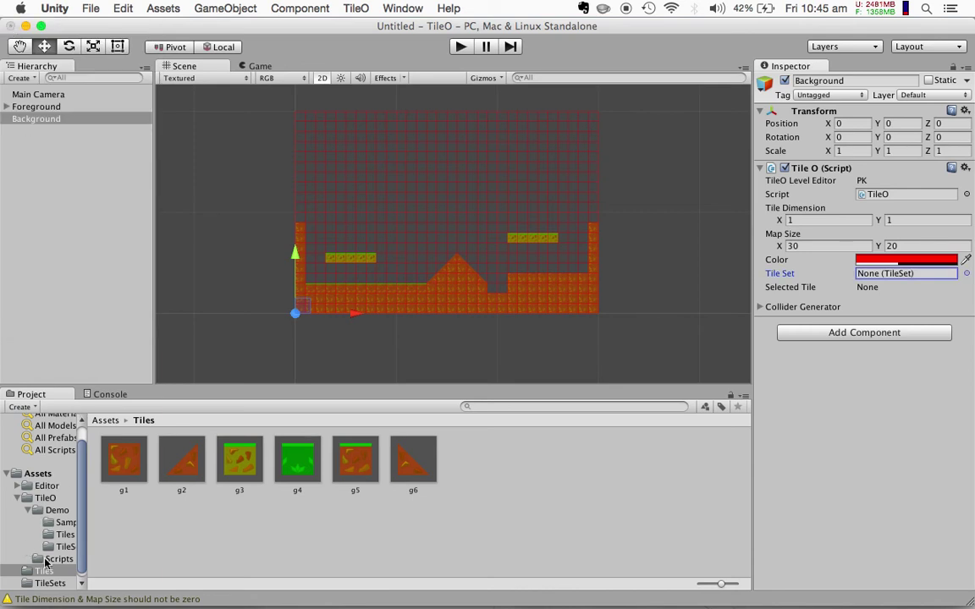
pyautogui.click(355, 9)
pyautogui.click(366, 23)
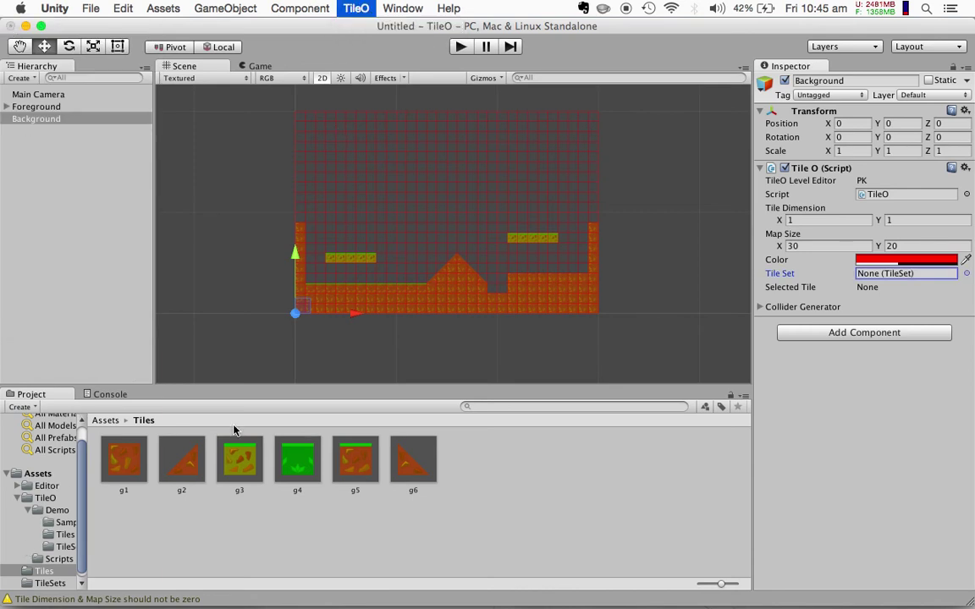
pyautogui.click(188, 472)
pyautogui.press('Return')
pyautogui.write('Back')
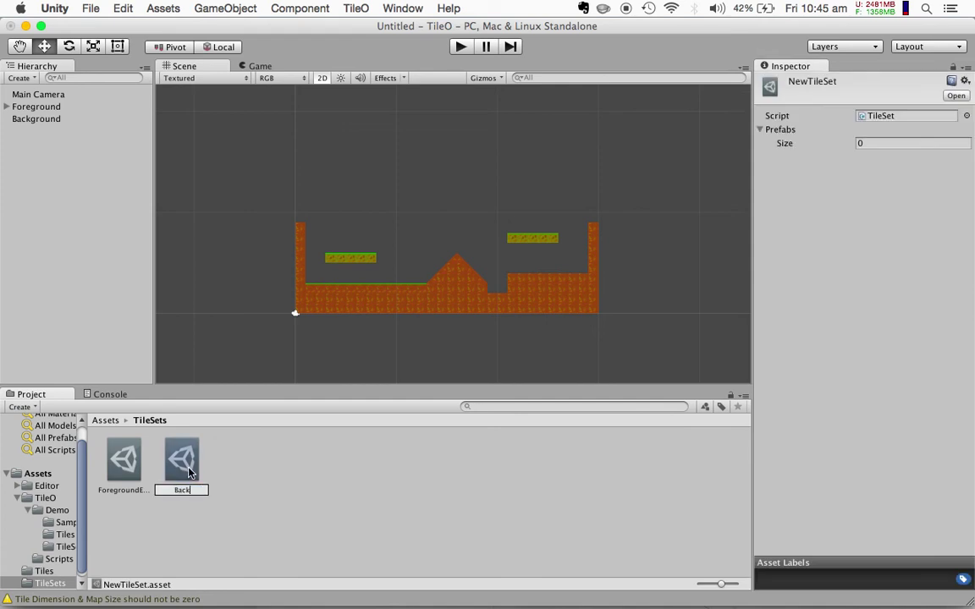
pyautogui.write('groundElement')
pyautogui.write('s')
pyautogui.press('Return')
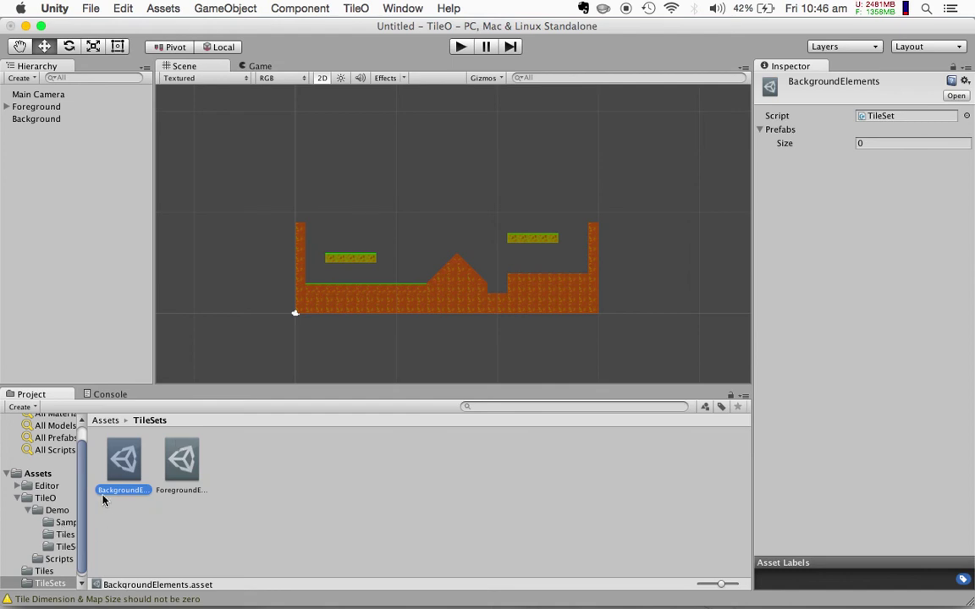
# Step: Set the size of the BackgroundElements tile set's prefab list to 4
pyautogui.click(889, 144)
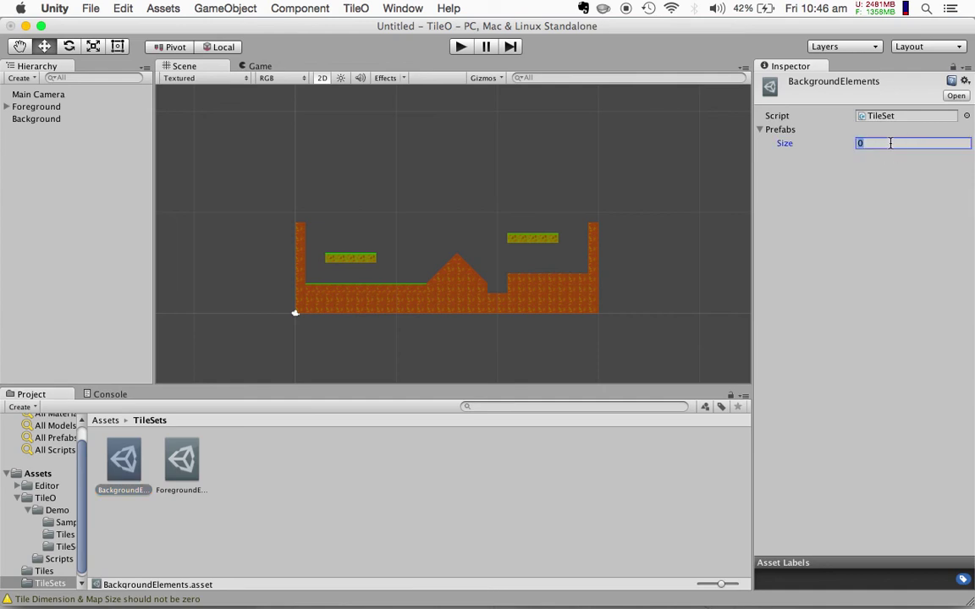
pyautogui.write('4')
pyautogui.press('Return')
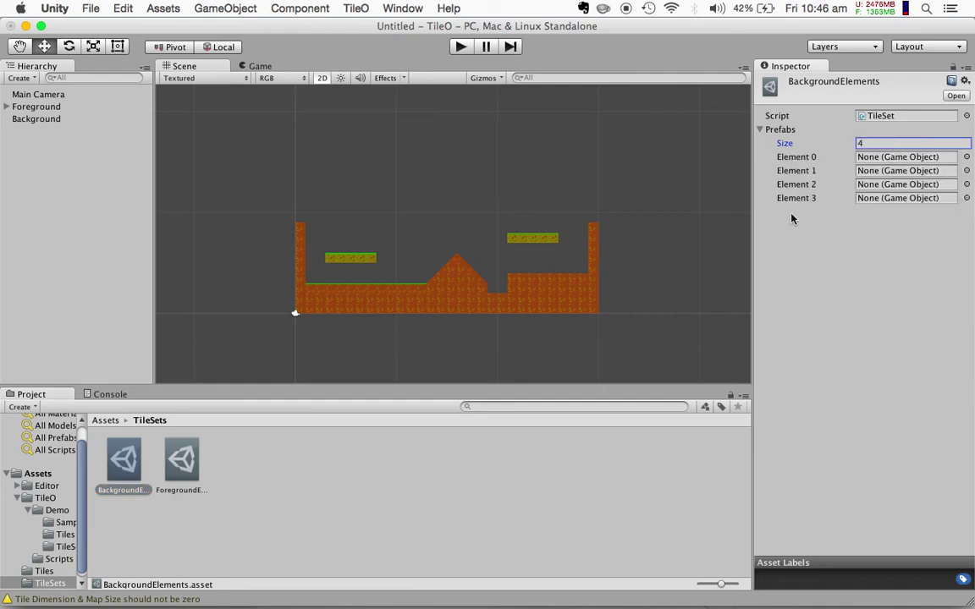
# Step: Assign the demo tile prefabs b1, b2, b3 and b4 to elements 0 through 3 of the BackgroundElements tile set
pyautogui.click(64, 522)
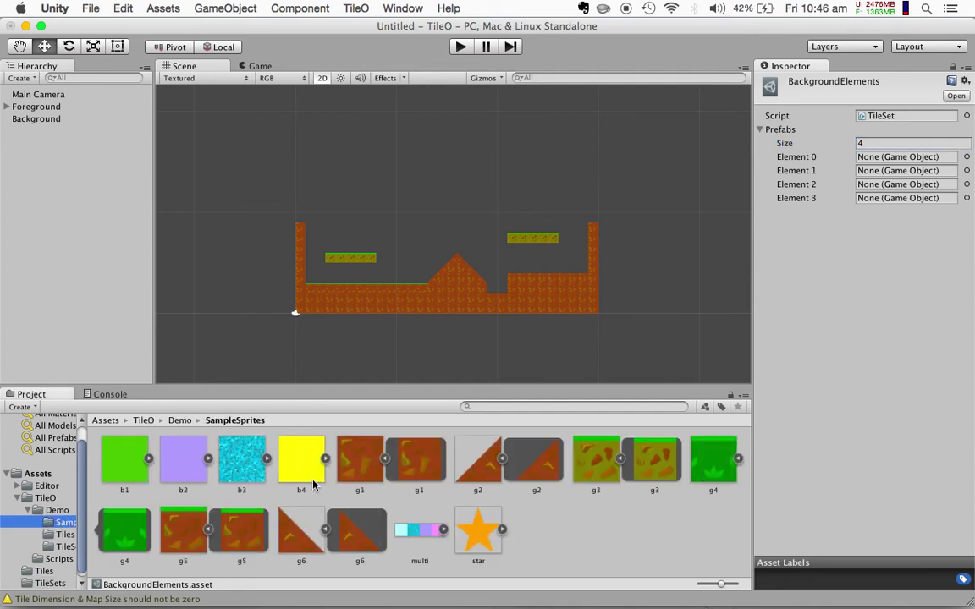
pyautogui.moveTo(125, 465); pyautogui.dragTo(800, 146)
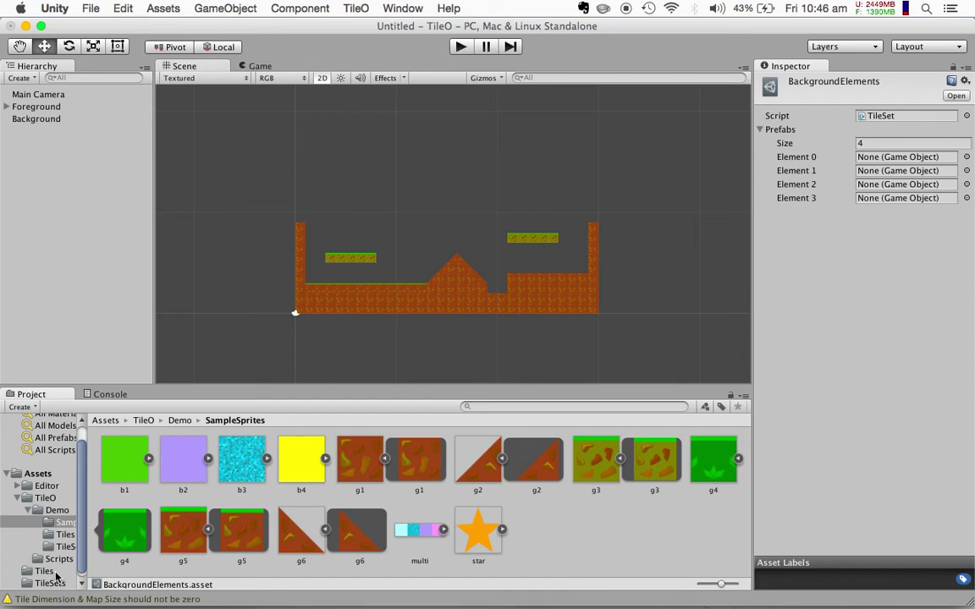
pyautogui.click(64, 535)
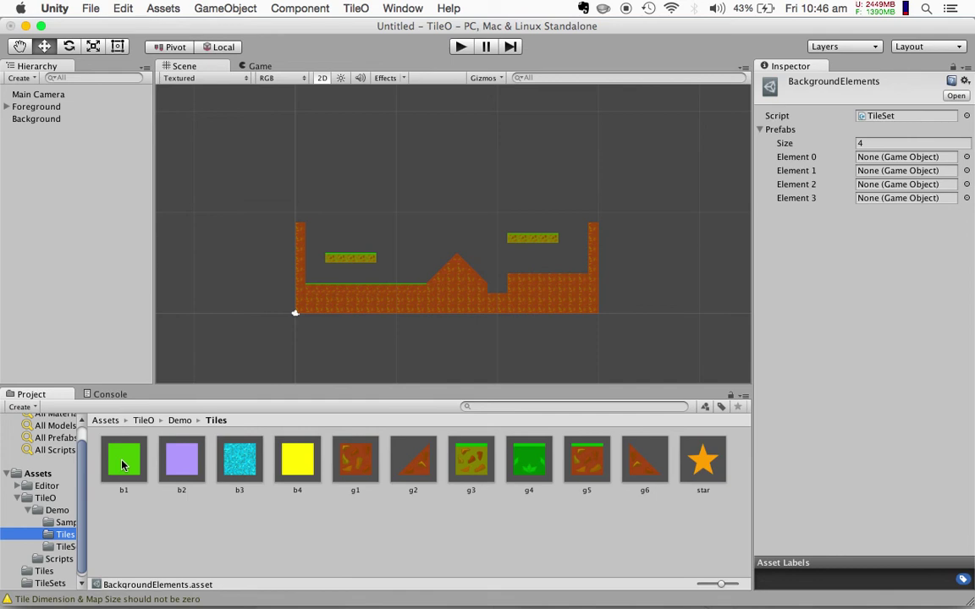
pyautogui.moveTo(122, 465); pyautogui.dragTo(921, 156)
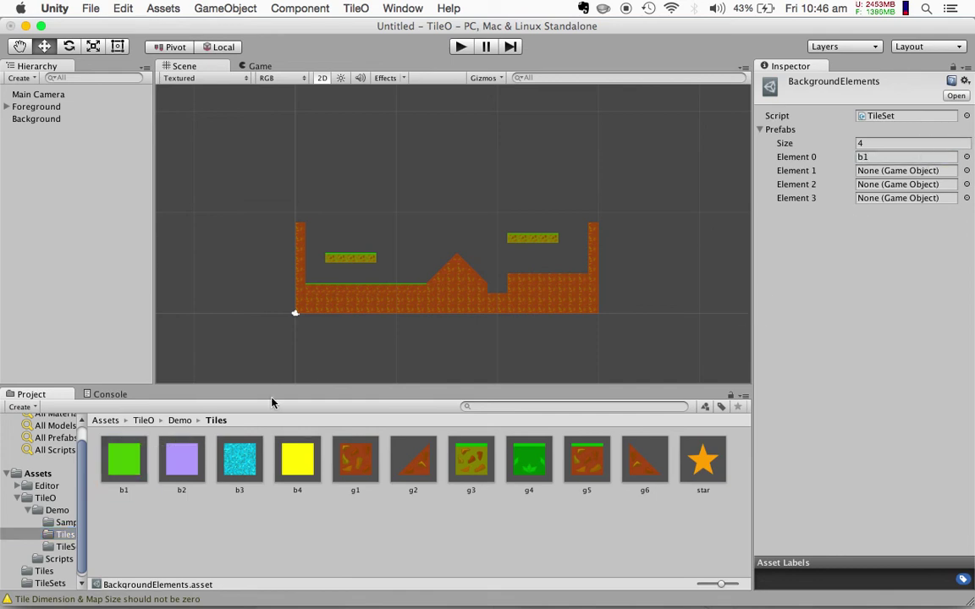
pyautogui.moveTo(190, 468); pyautogui.dragTo(872, 169)
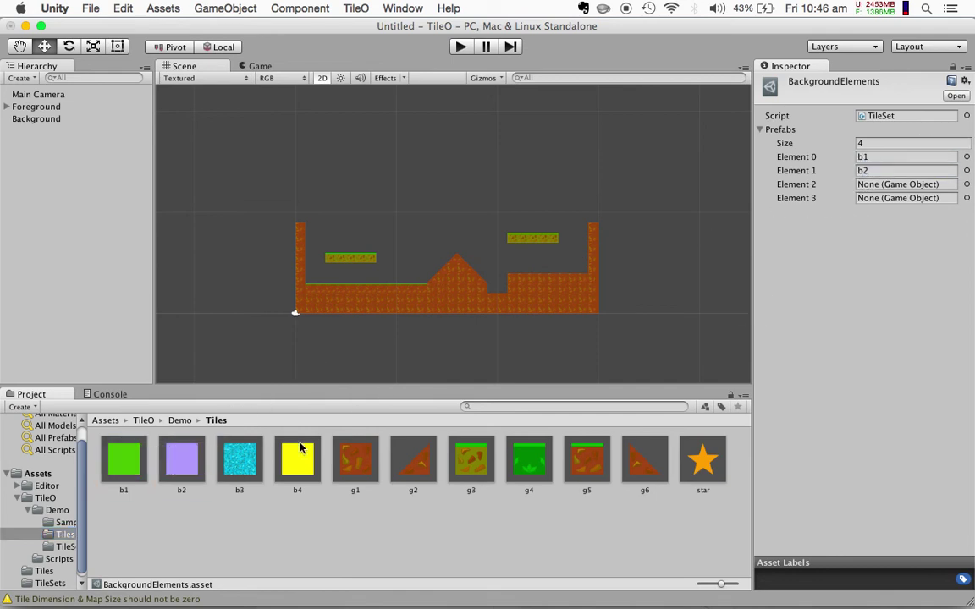
pyautogui.moveTo(261, 462); pyautogui.dragTo(880, 185)
pyautogui.moveTo(298, 462); pyautogui.dragTo(888, 200)
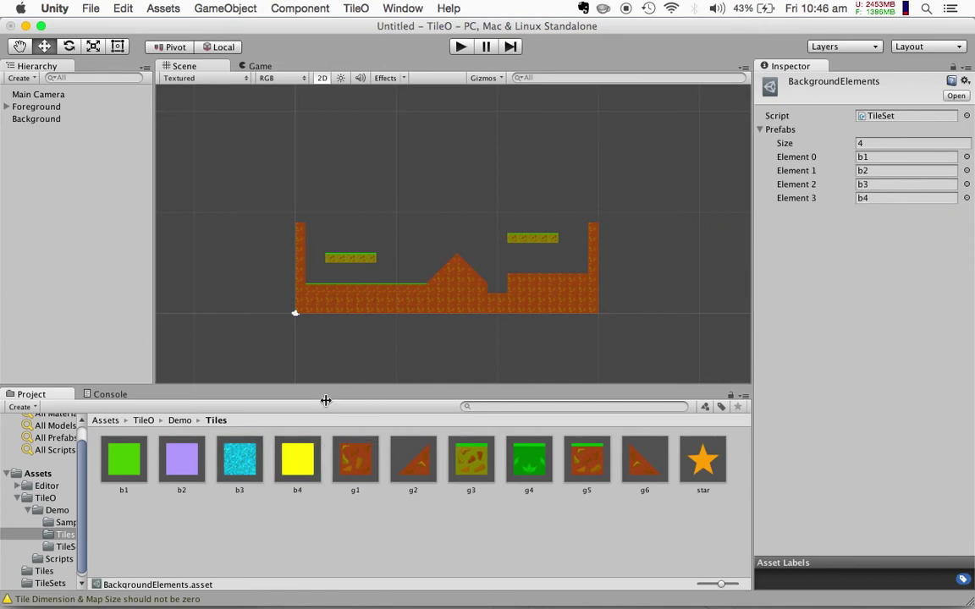
# Step: Assign the BackgroundElements tile set to the Background object's TileO component
pyautogui.click(47, 584)
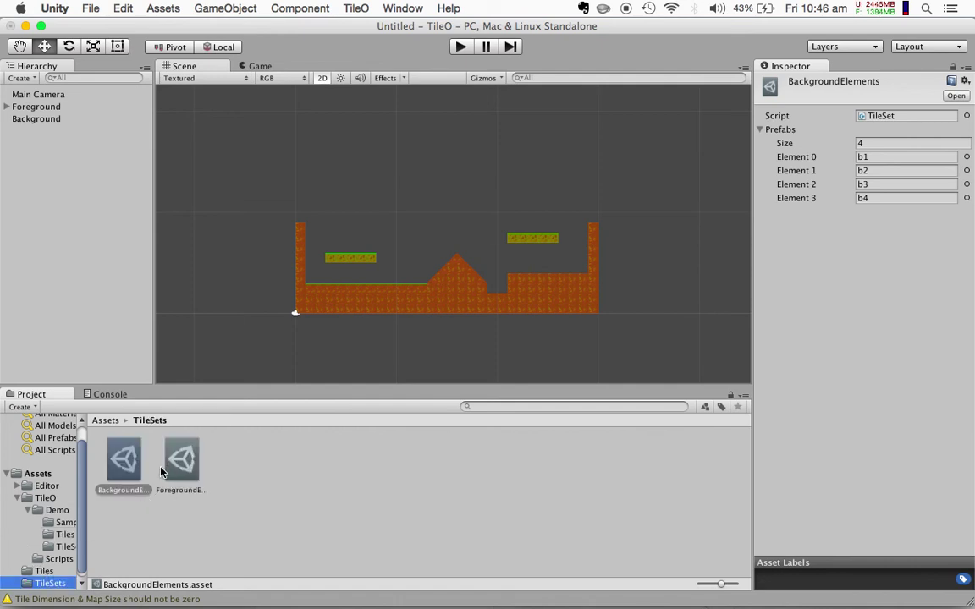
pyautogui.click(37, 121)
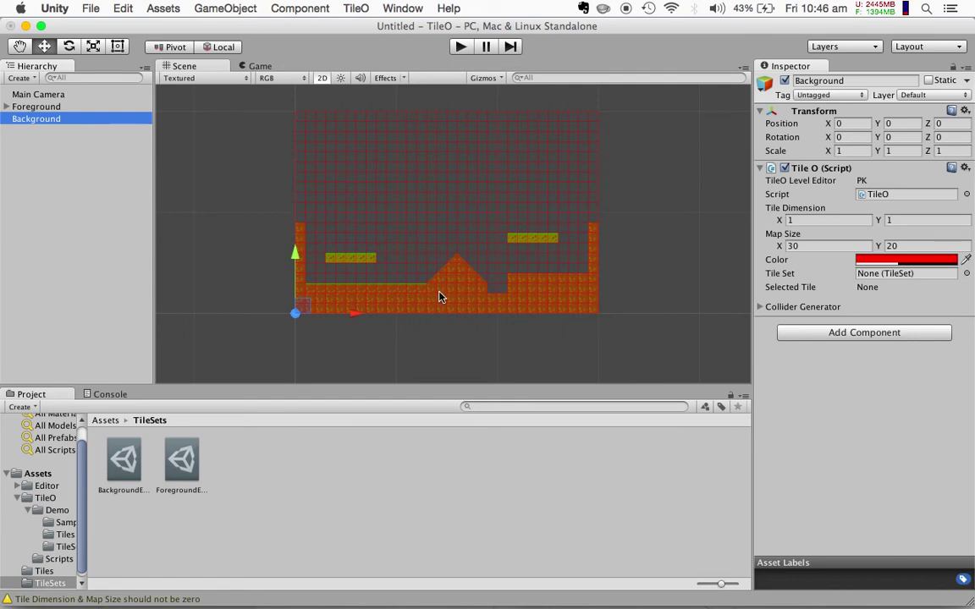
pyautogui.scroll(1, 314, 207)
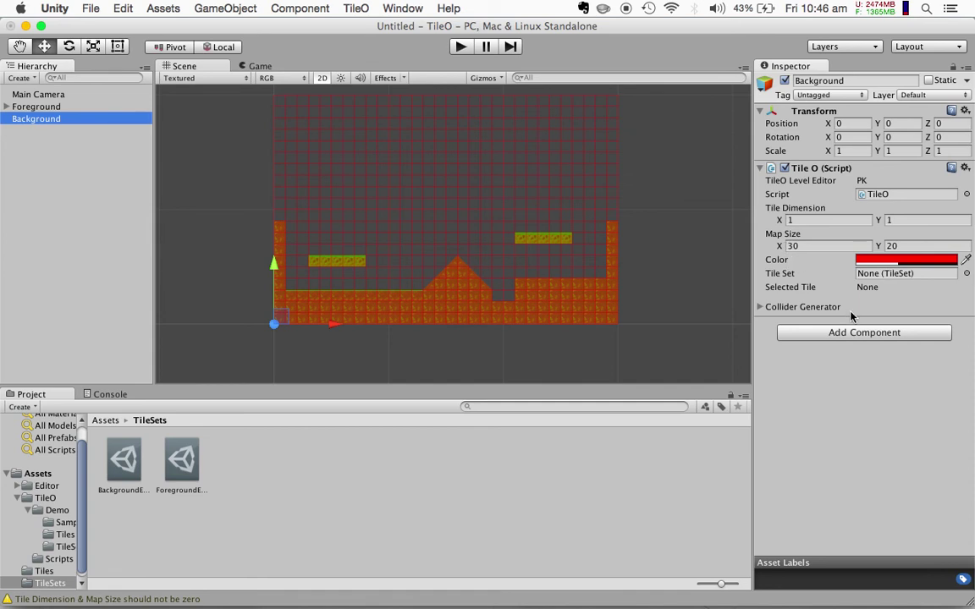
pyautogui.click(967, 274)
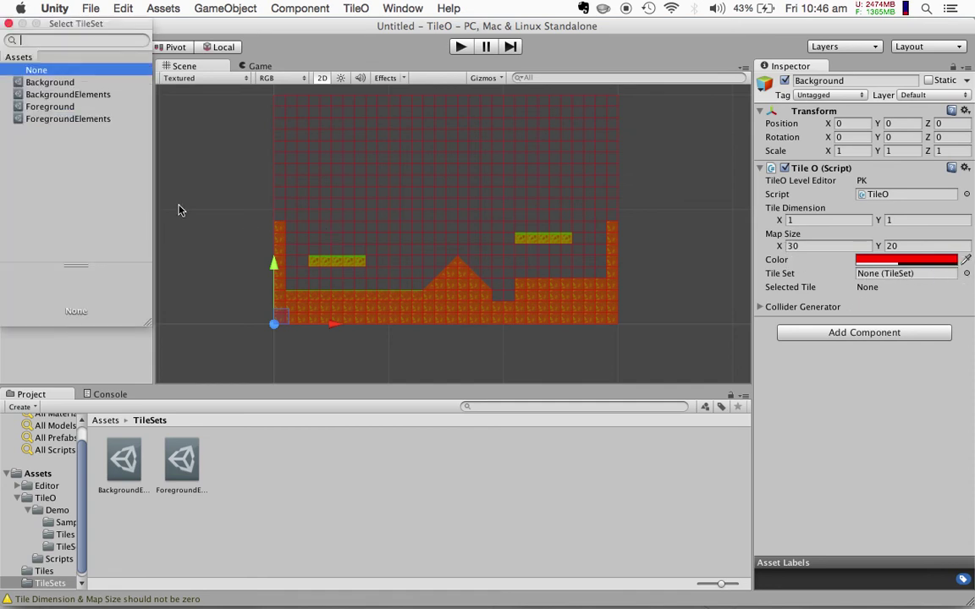
pyautogui.click(68, 94)
pyautogui.click(9, 24)
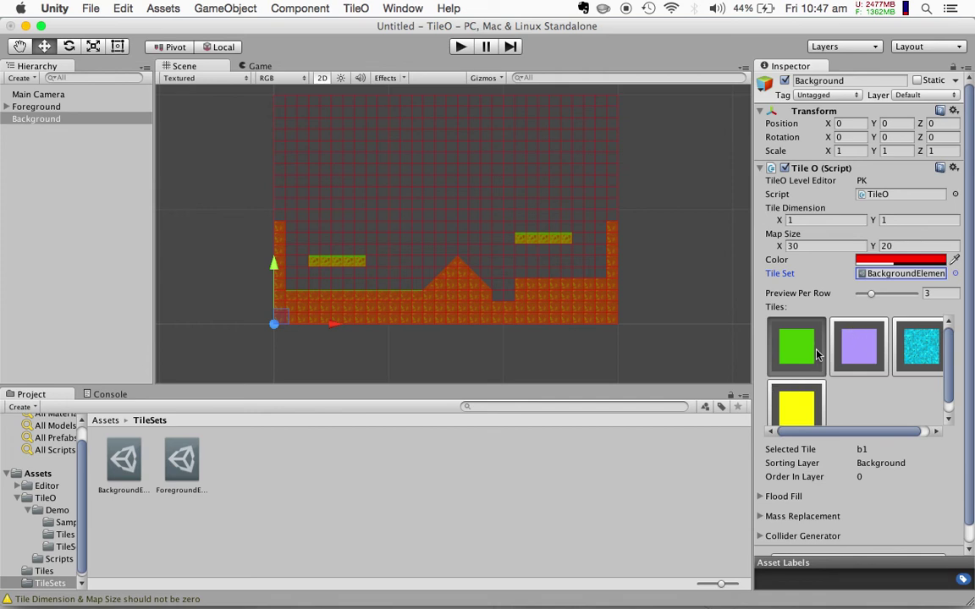
# Step: Flood fill the whole Background map with the cyan b3 tile
pyautogui.click(908, 347)
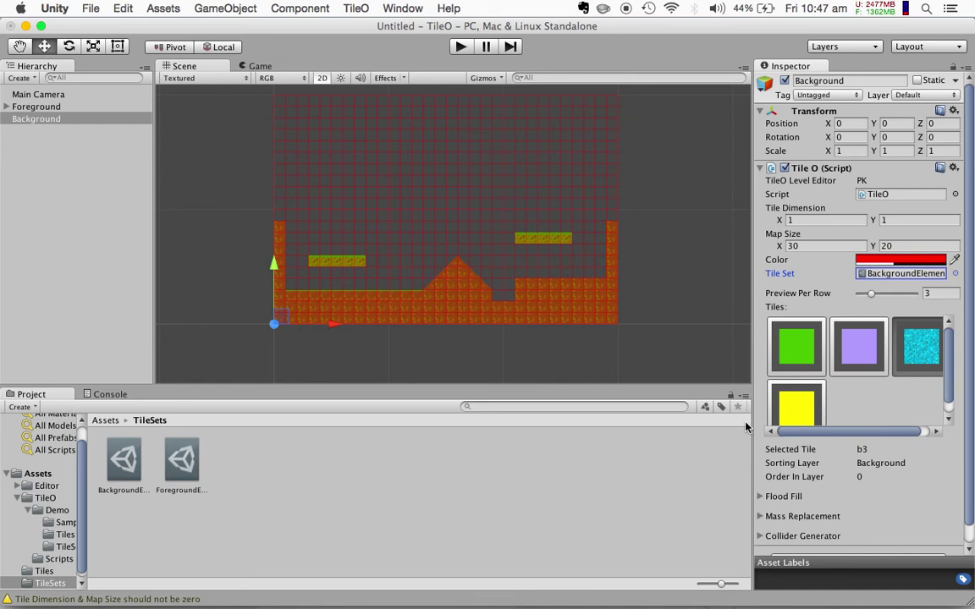
pyautogui.click(760, 498)
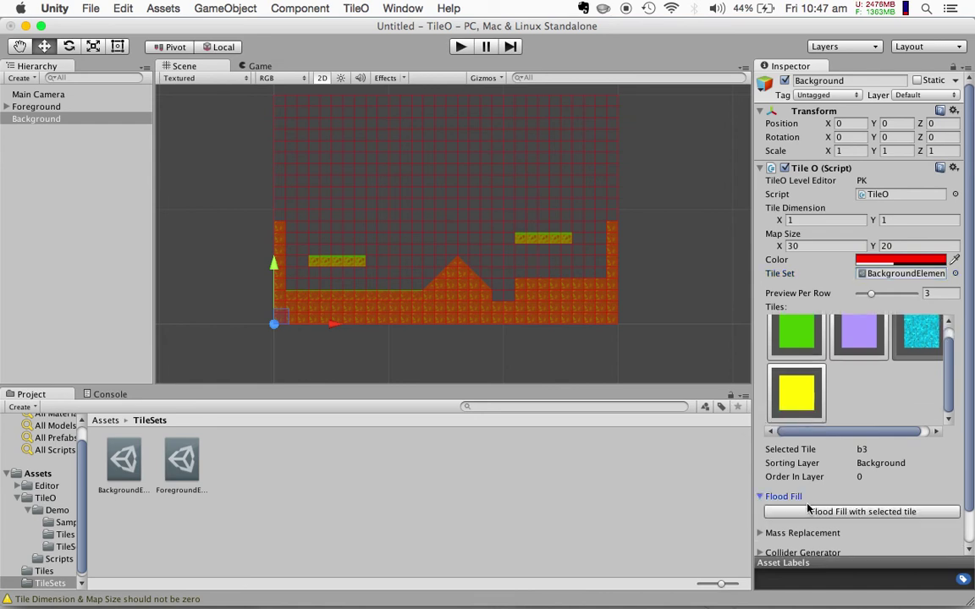
pyautogui.click(796, 511)
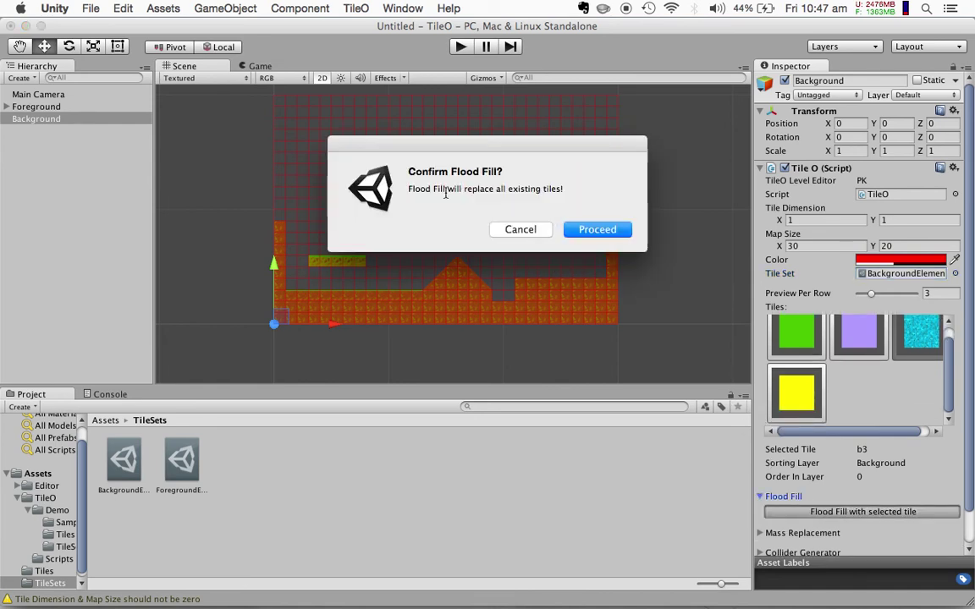
pyautogui.click(599, 231)
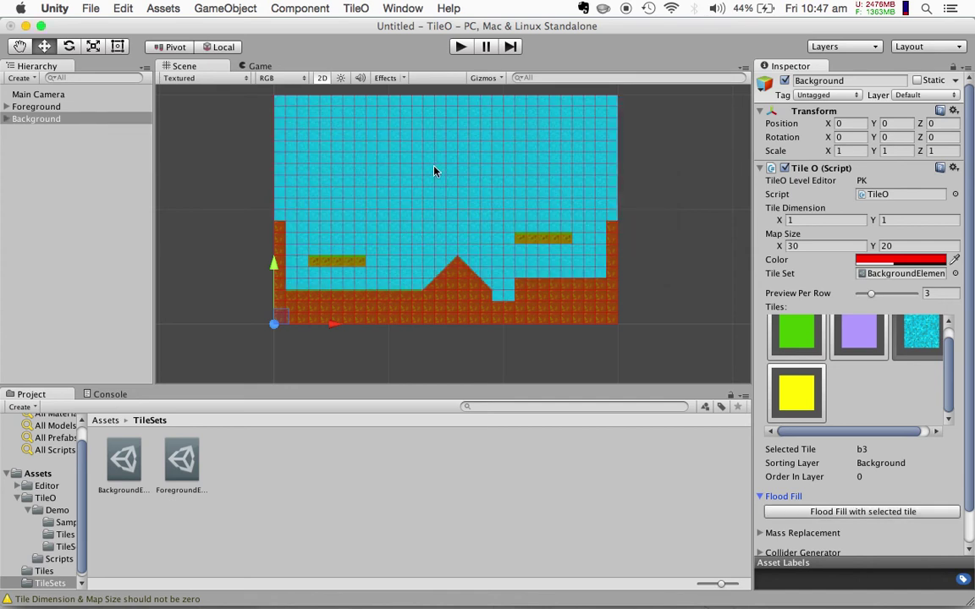
pyautogui.scroll(3, 434, 174)
pyautogui.scroll(-5, 434, 172)
pyautogui.scroll(1, 419, 179)
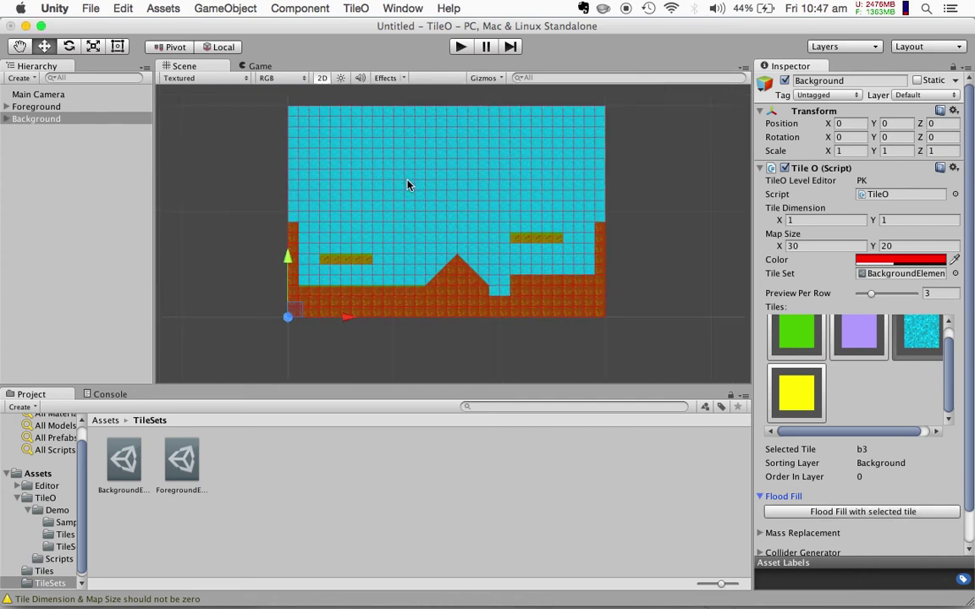
# Step: Set the Main Camera's orthographic size to 9 and move it to about X 15.91, Y 8.07 to frame the level
pyautogui.click(256, 66)
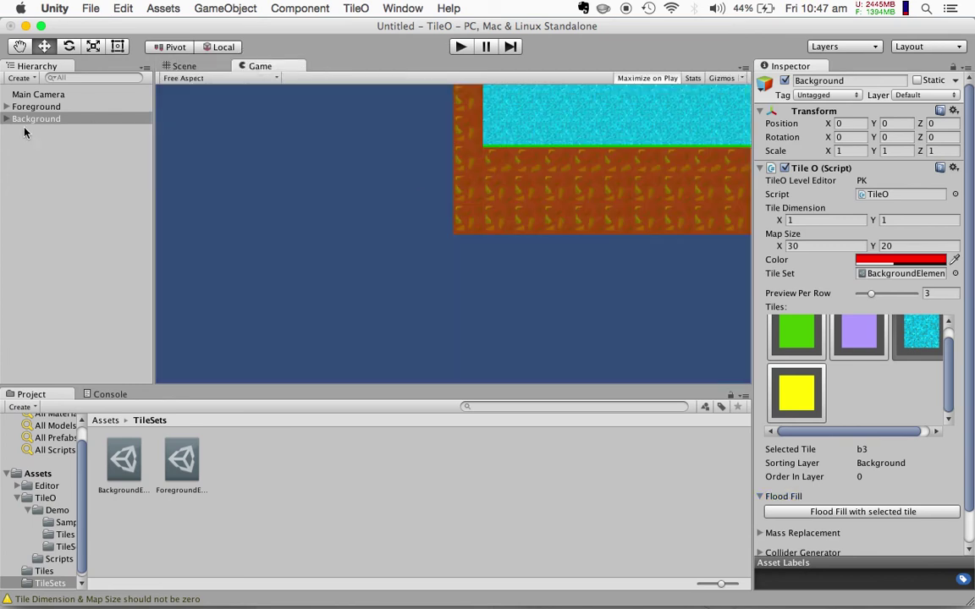
pyautogui.click(56, 96)
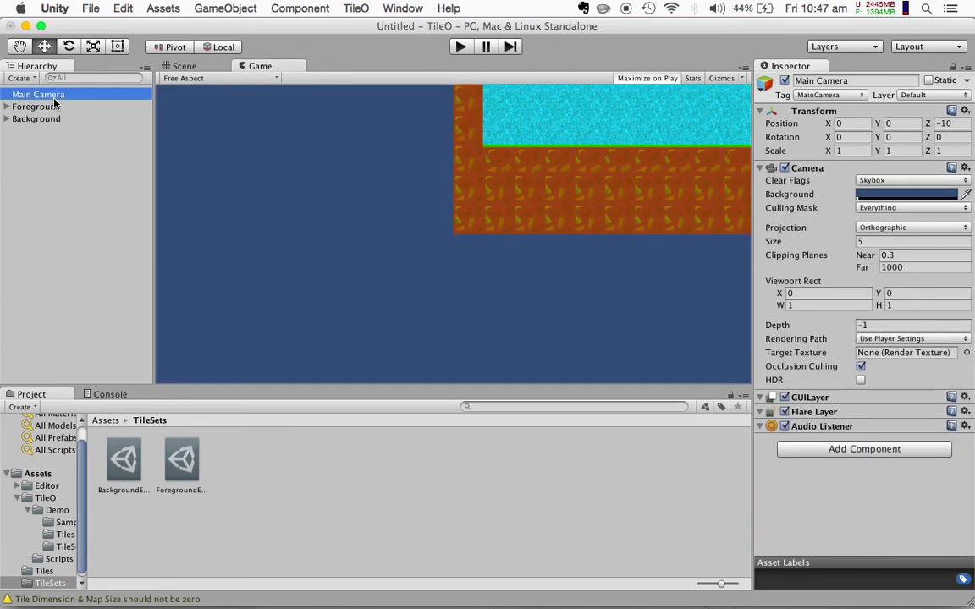
pyautogui.click(173, 66)
pyautogui.moveTo(342, 321); pyautogui.dragTo(561, 314)
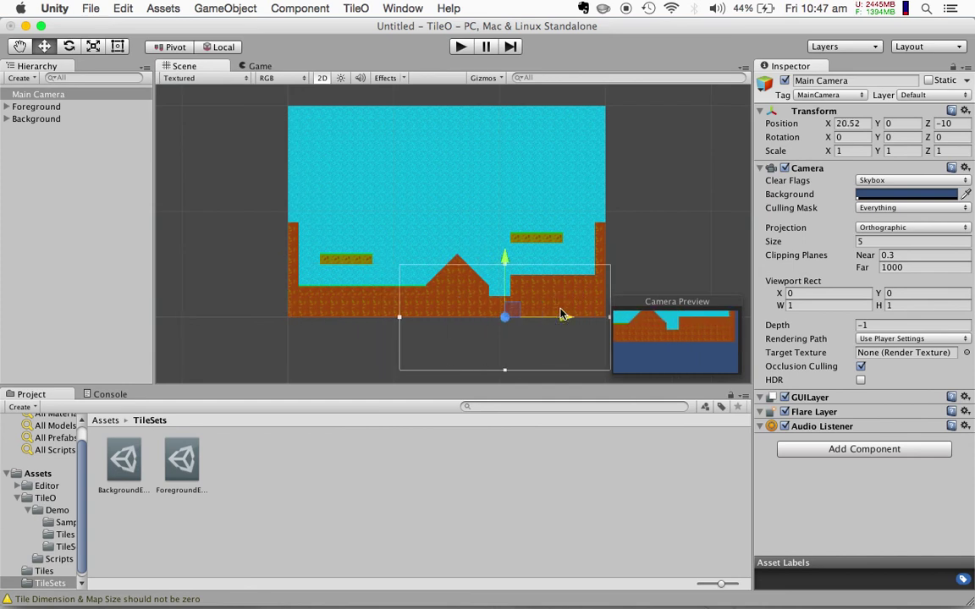
pyautogui.click(895, 241)
pyautogui.write('9')
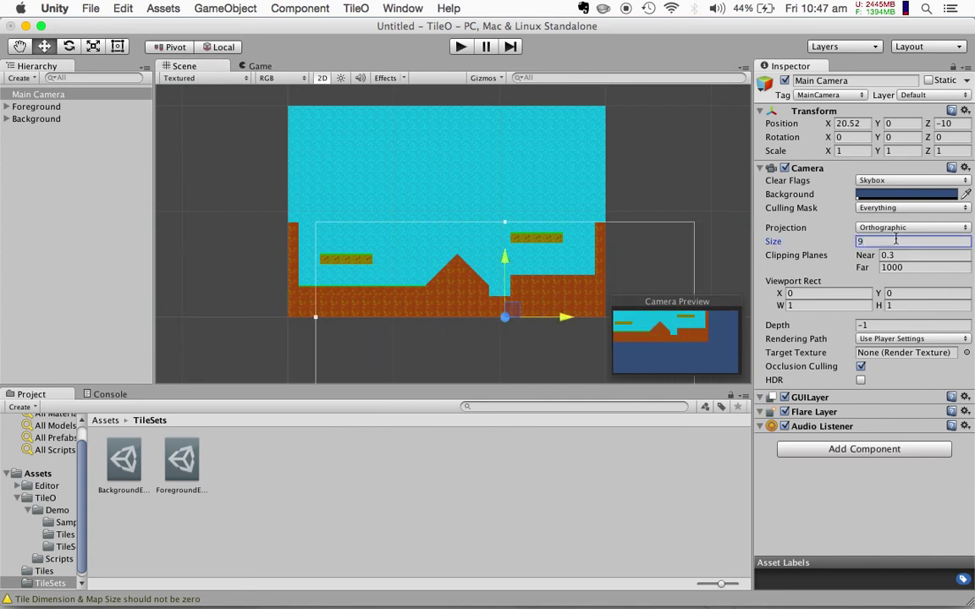
pyautogui.moveTo(503, 256); pyautogui.dragTo(468, 148)
pyautogui.moveTo(558, 209); pyautogui.dragTo(520, 213)
pyautogui.moveTo(465, 148); pyautogui.dragTo(455, 170)
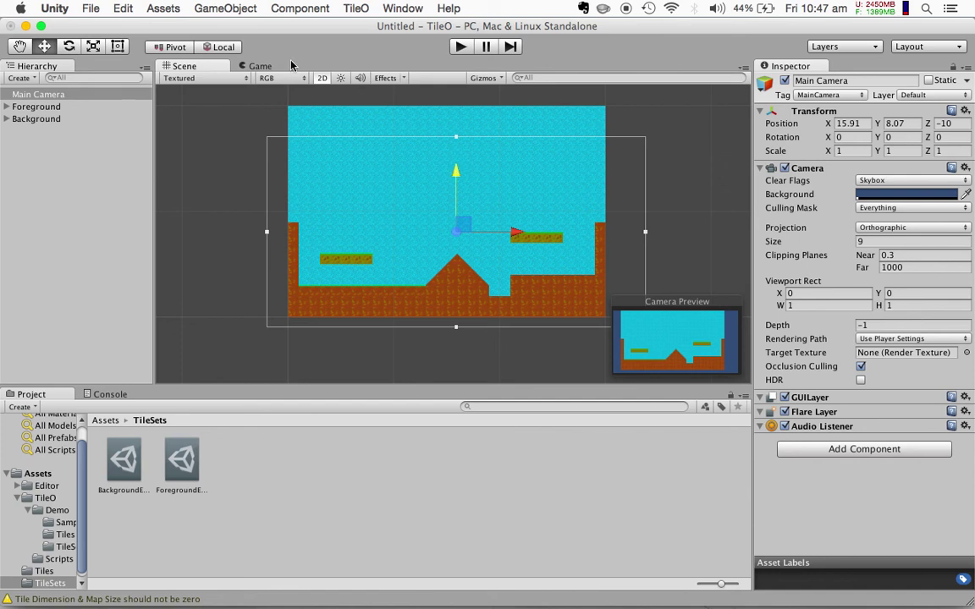
# Step: Run the scene in play mode to preview the level through the camera, and return to scene editing
pyautogui.click(259, 66)
pyautogui.click(461, 46)
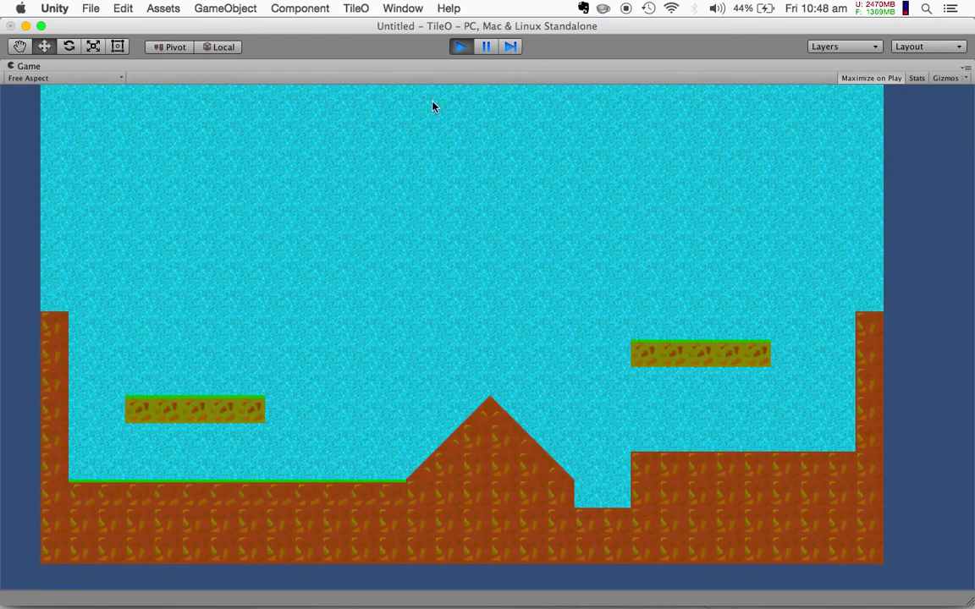
pyautogui.click(460, 47)
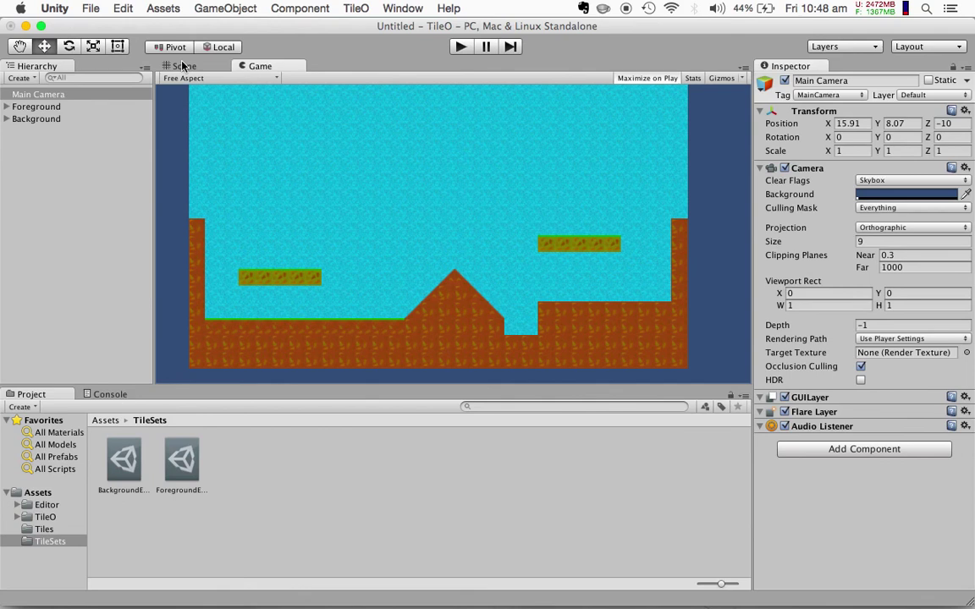
pyautogui.click(182, 66)
# Step: Use Mass Replacement on the Background map to replace all b3 tiles with b2
pyautogui.click(29, 106)
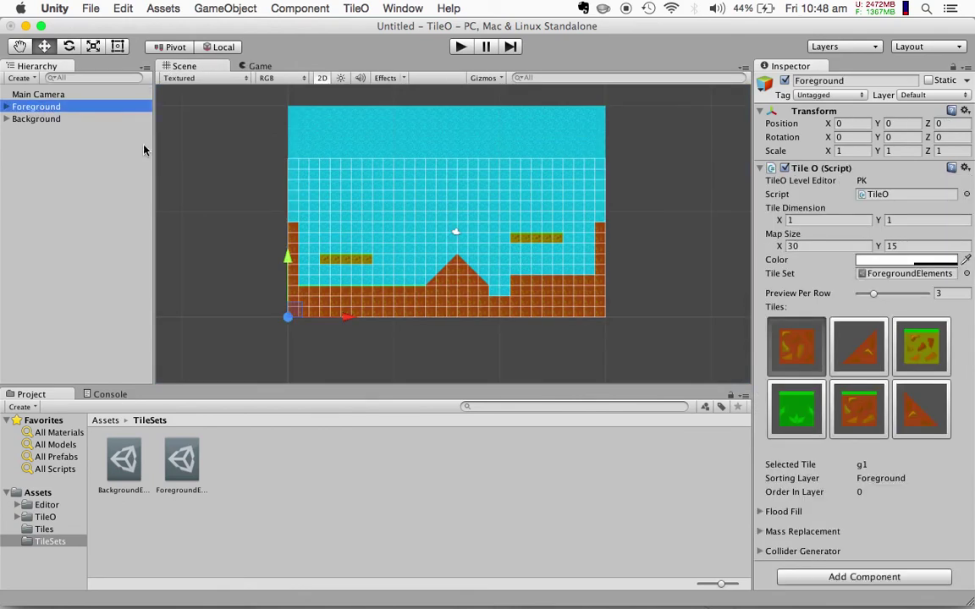
pyautogui.click(54, 119)
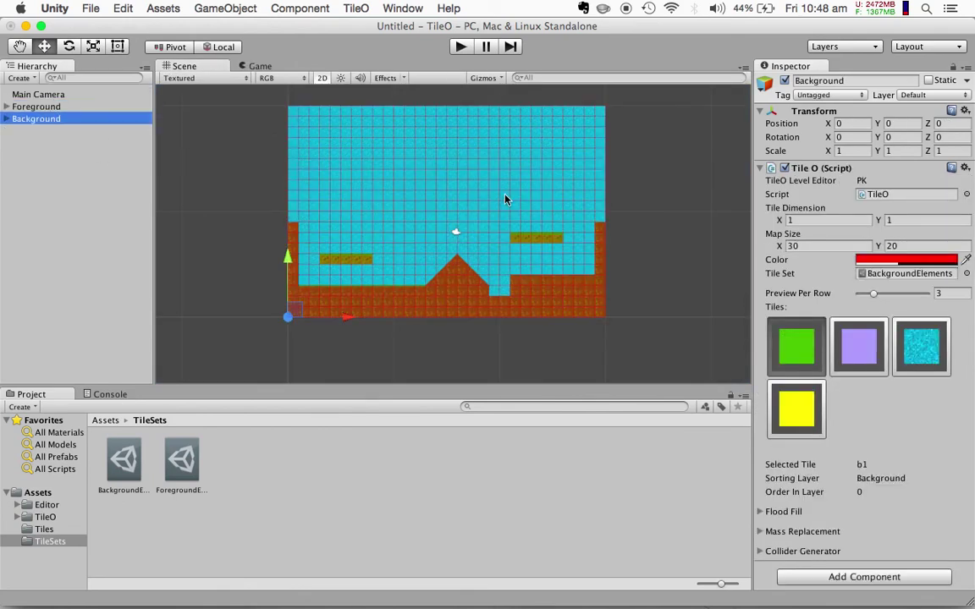
pyautogui.click(760, 532)
pyautogui.scroll(-1, 863, 505)
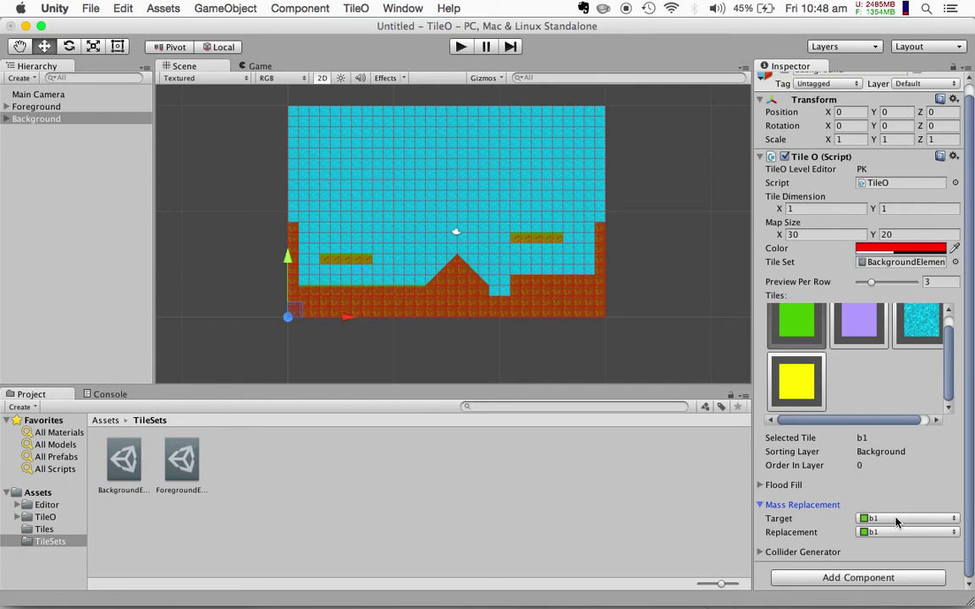
pyautogui.click(955, 521)
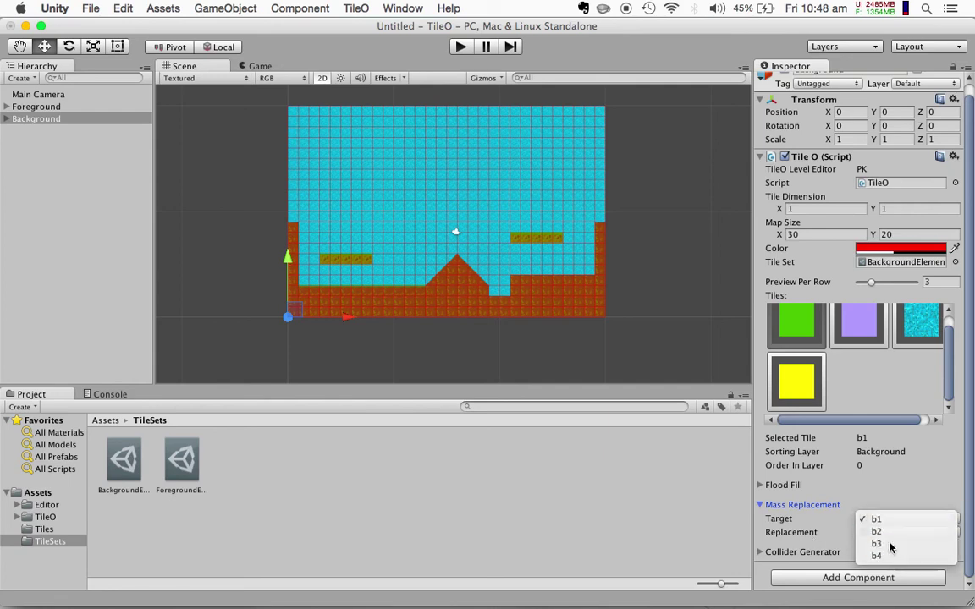
pyautogui.click(885, 544)
pyautogui.click(923, 319)
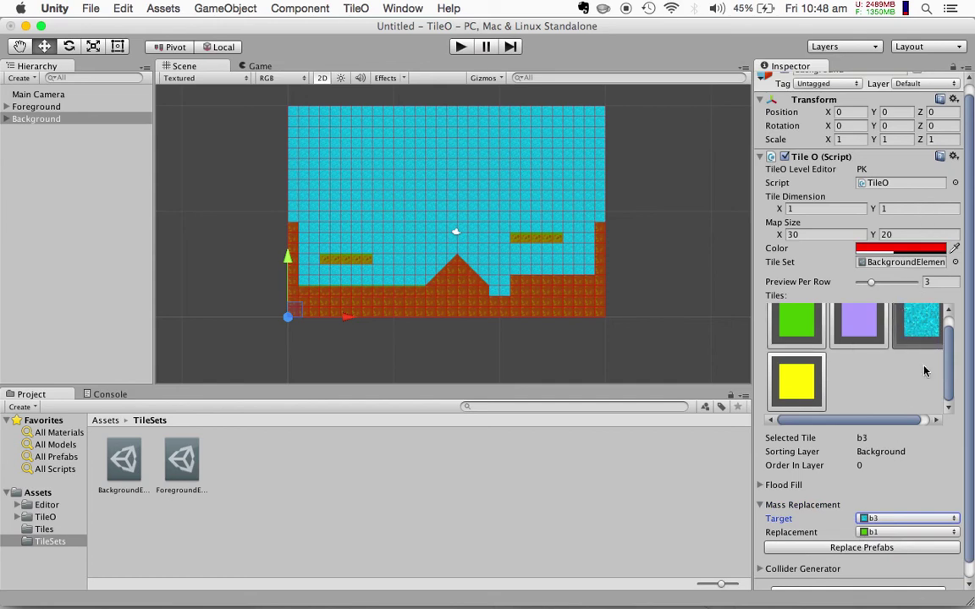
pyautogui.click(876, 533)
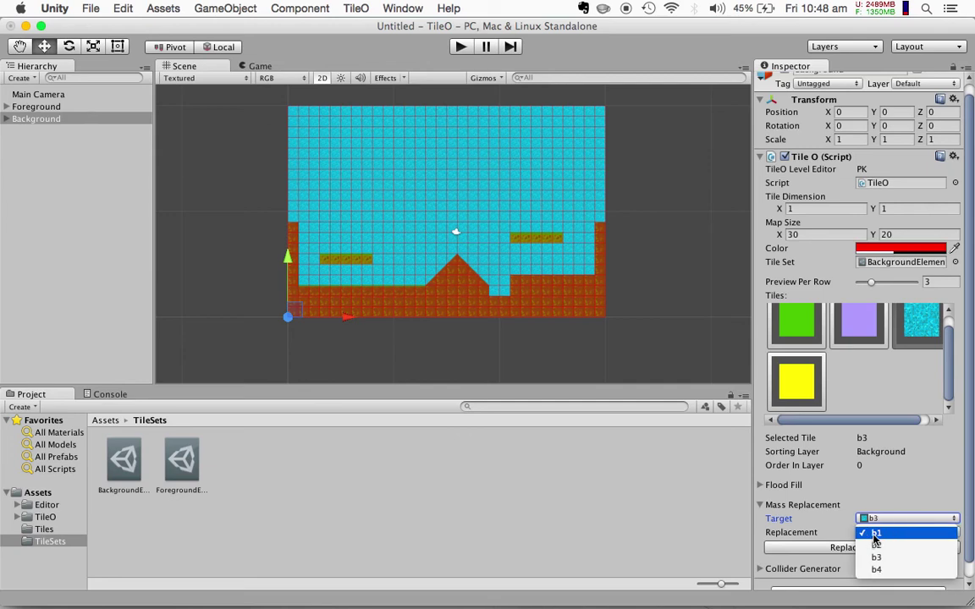
pyautogui.click(876, 535)
pyautogui.click(885, 531)
pyautogui.click(880, 546)
pyautogui.click(836, 548)
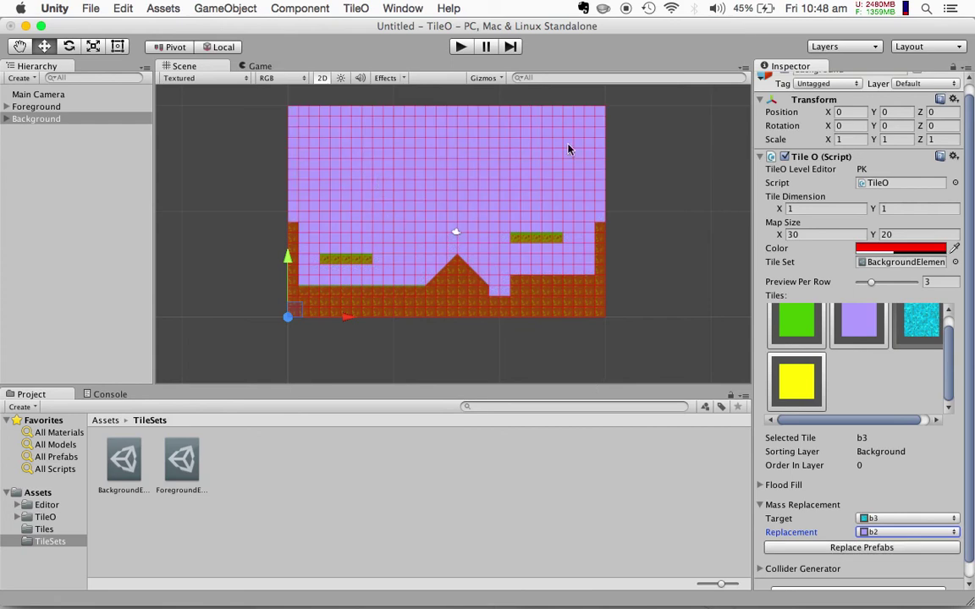
# Step: Check the replaced background tiles in the game view and return to the scene view
pyautogui.scroll(5, 401, 214)
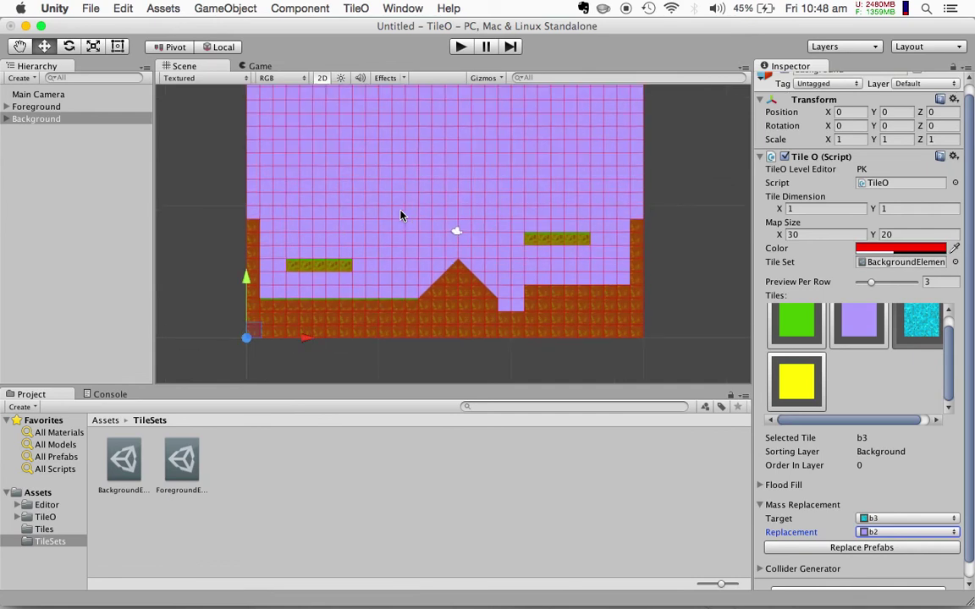
pyautogui.click(259, 66)
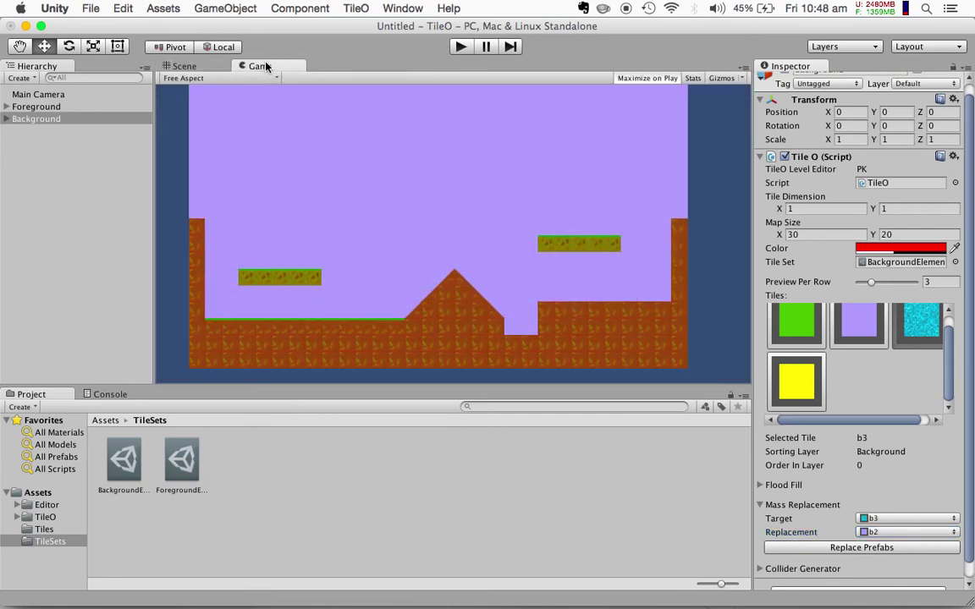
pyautogui.click(184, 66)
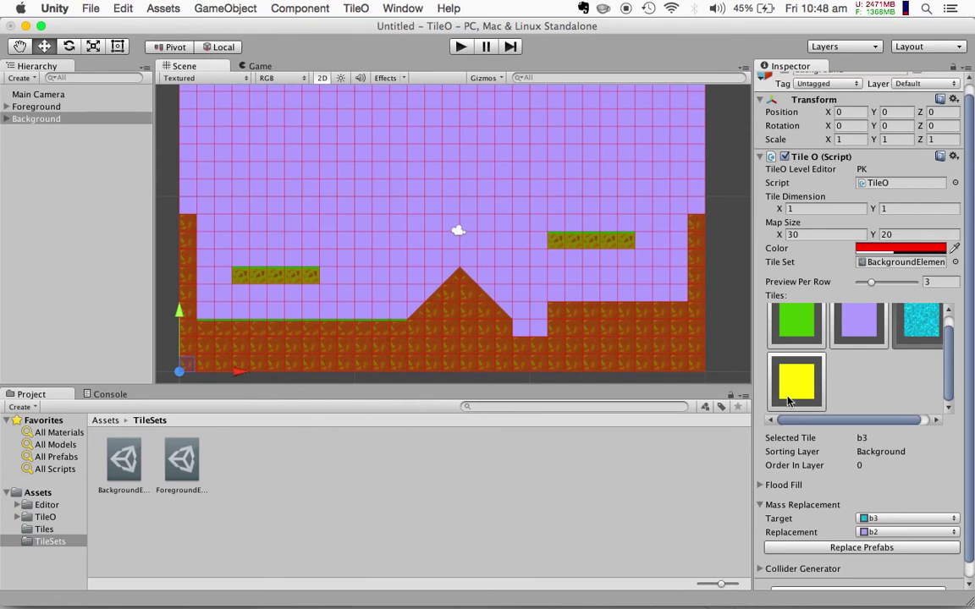
# Step: Paint the letters TILE in yellow b4 tiles across the upper part of the Background map
pyautogui.click(768, 504)
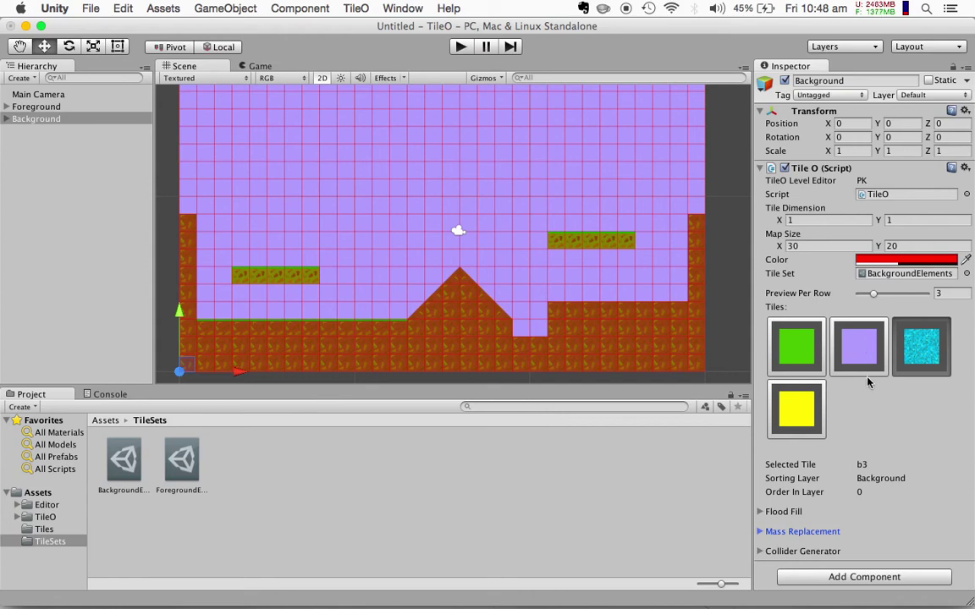
pyautogui.click(803, 406)
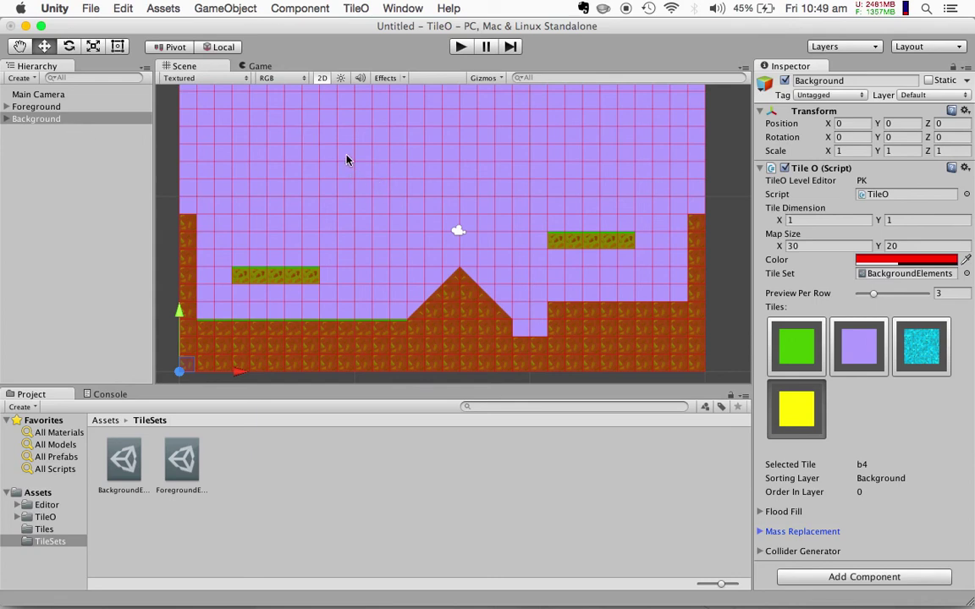
pyautogui.moveTo(308, 121)
pyautogui.mouseDown()
pyautogui.moveTo(382, 121)
pyautogui.moveTo(345, 193)
pyautogui.mouseUp()
pyautogui.moveTo(413, 119)
pyautogui.mouseDown()
pyautogui.moveTo(411, 180)
pyautogui.moveTo(414, 110)
pyautogui.moveTo(447, 159)
pyautogui.moveTo(446, 187)
pyautogui.moveTo(487, 188)
pyautogui.mouseUp()
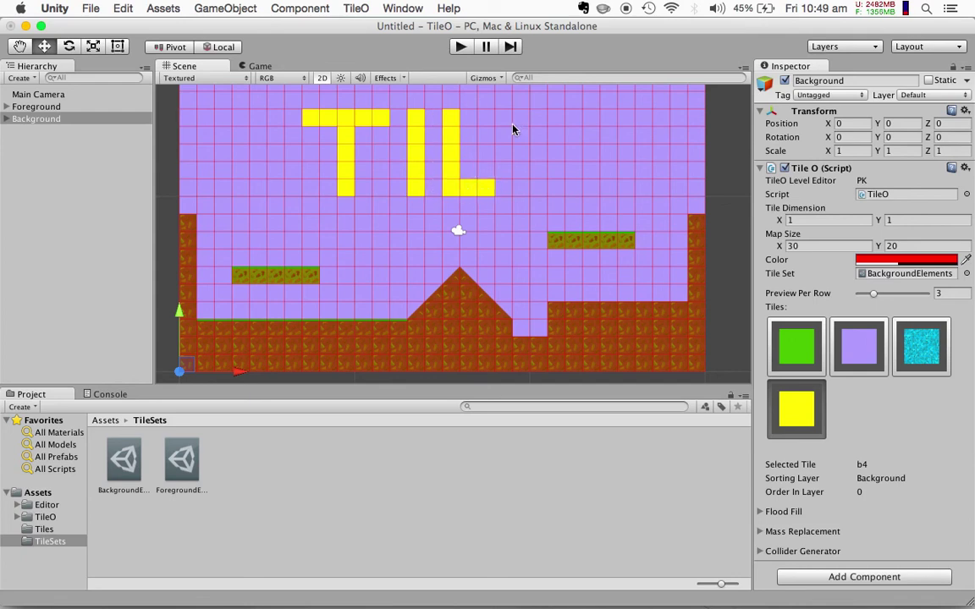
pyautogui.moveTo(521, 120)
pyautogui.mouseDown()
pyautogui.moveTo(518, 183)
pyautogui.moveTo(557, 187)
pyautogui.mouseUp()
pyautogui.click(539, 152)
pyautogui.moveTo(535, 126); pyautogui.dragTo(552, 118)
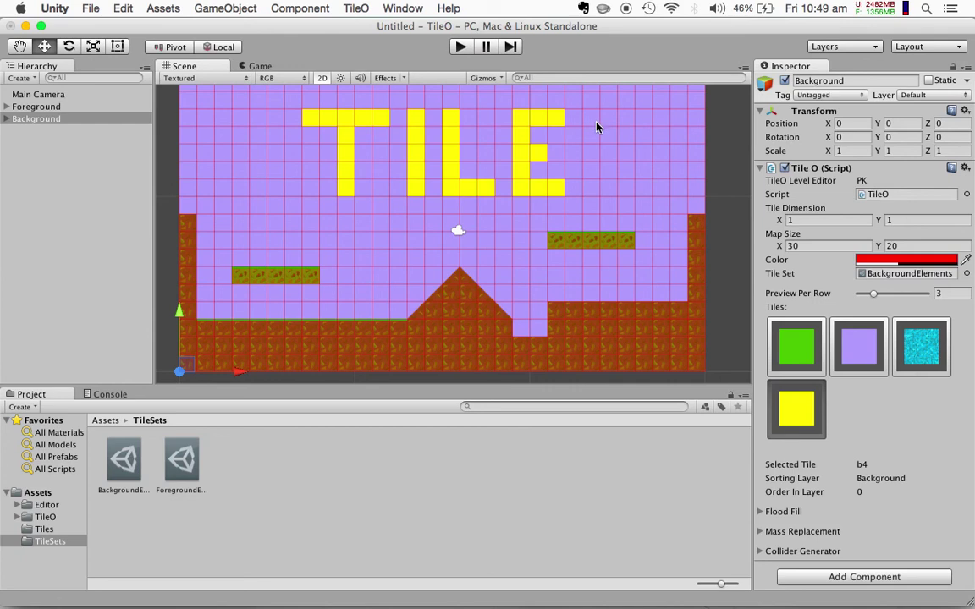
# Step: Paint the letter O after TILE with b4 tiles, resetting its lower corner tile to b2
pyautogui.moveTo(593, 136); pyautogui.dragTo(588, 189)
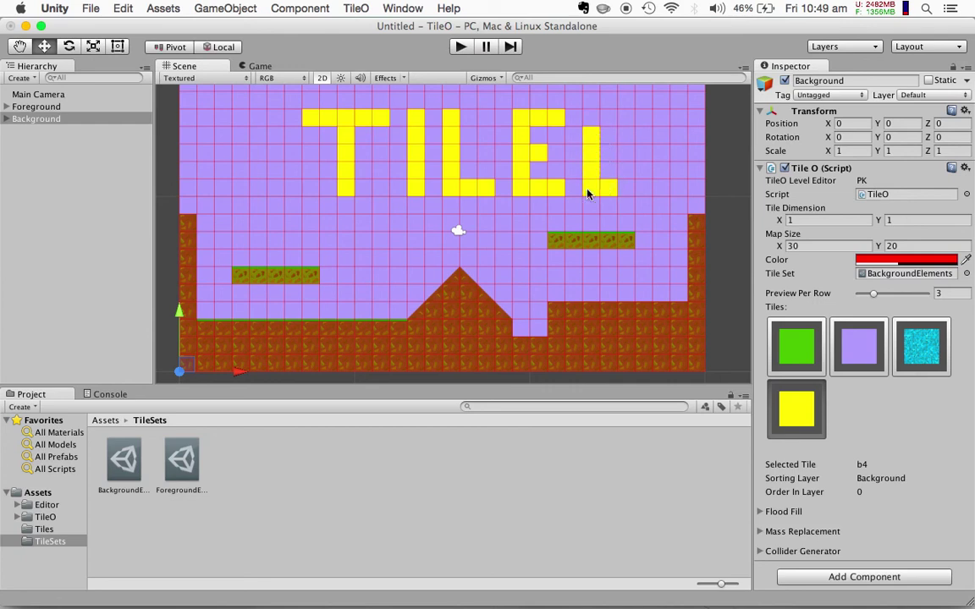
pyautogui.click(880, 356)
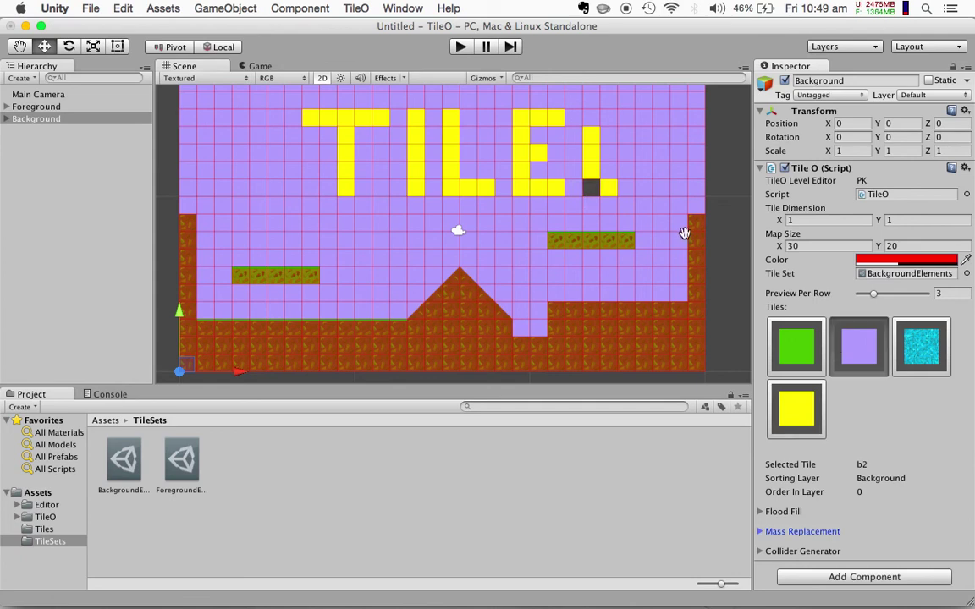
pyautogui.click(590, 188)
pyautogui.click(779, 413)
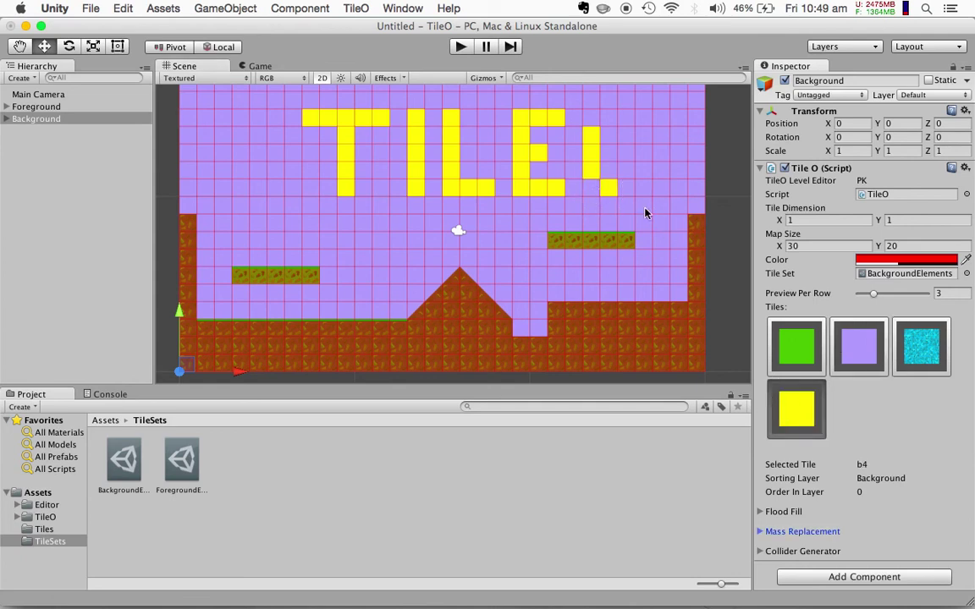
pyautogui.click(627, 188)
pyautogui.click(641, 166)
pyautogui.moveTo(639, 160)
pyautogui.mouseDown()
pyautogui.moveTo(637, 131)
pyautogui.moveTo(609, 123)
pyautogui.mouseUp()
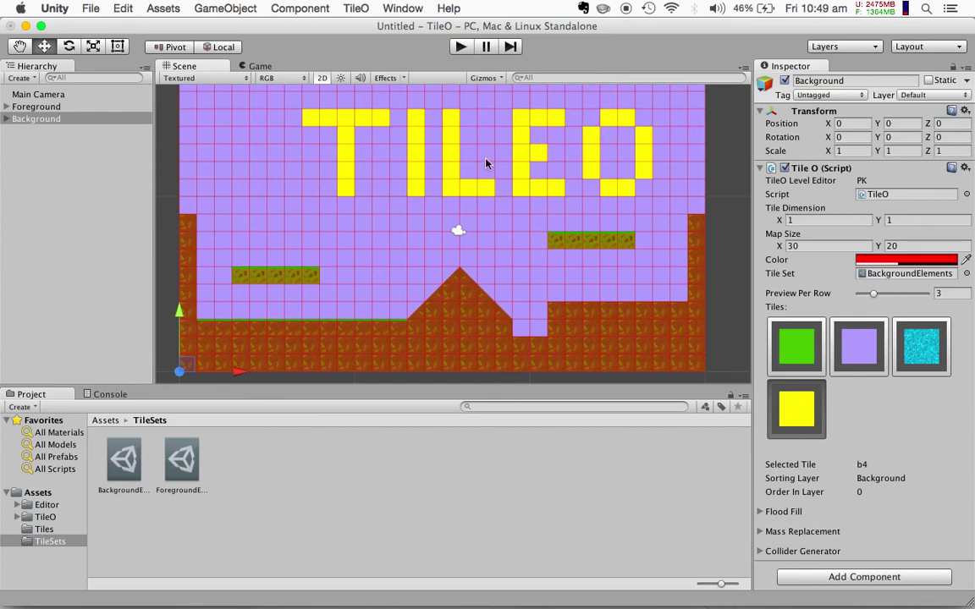
# Step: Run the scene in play mode to check the TILEO lettering, and return to scene editing
pyautogui.press('super+p')
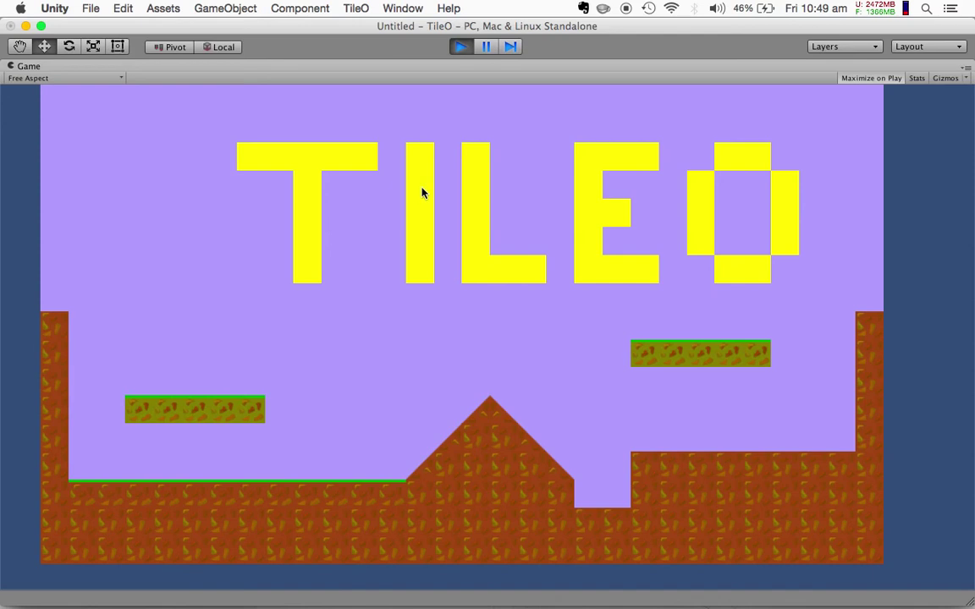
pyautogui.click(458, 47)
pyautogui.click(460, 47)
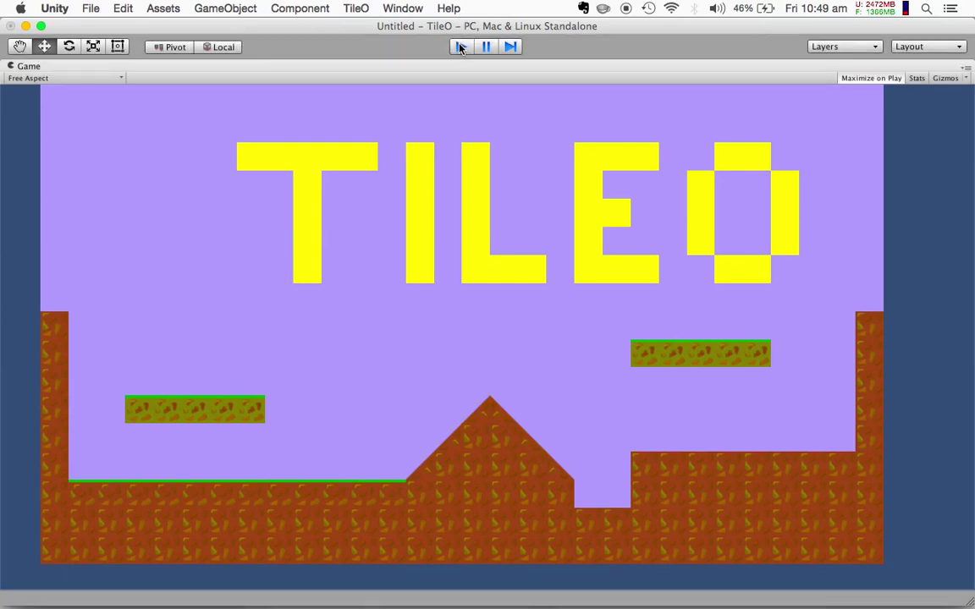
pyautogui.press('super+p')
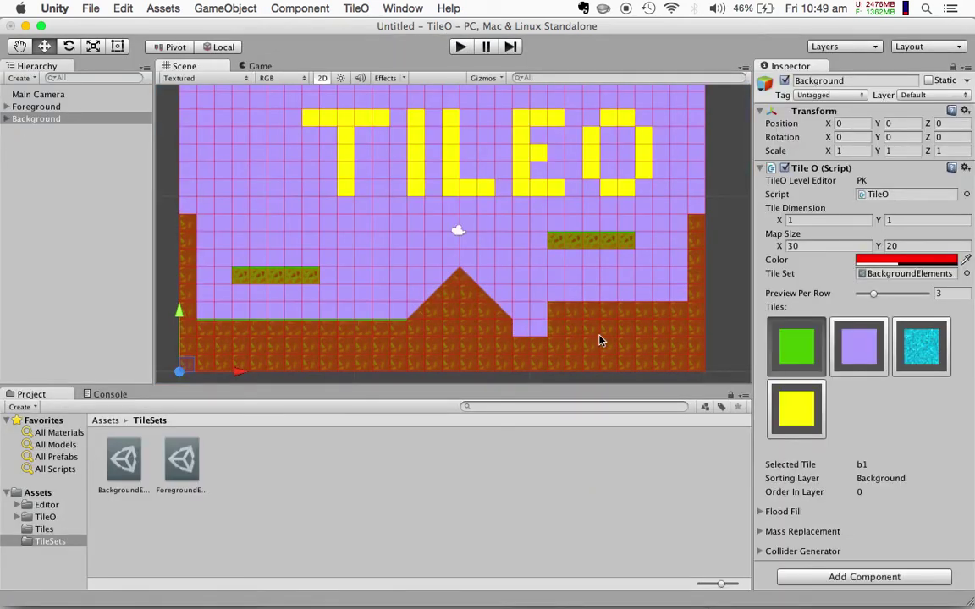
# Step: Fill the two-tile pit beside the hill with b3 tiles on the Background map
pyautogui.click(923, 344)
pyautogui.click(525, 328)
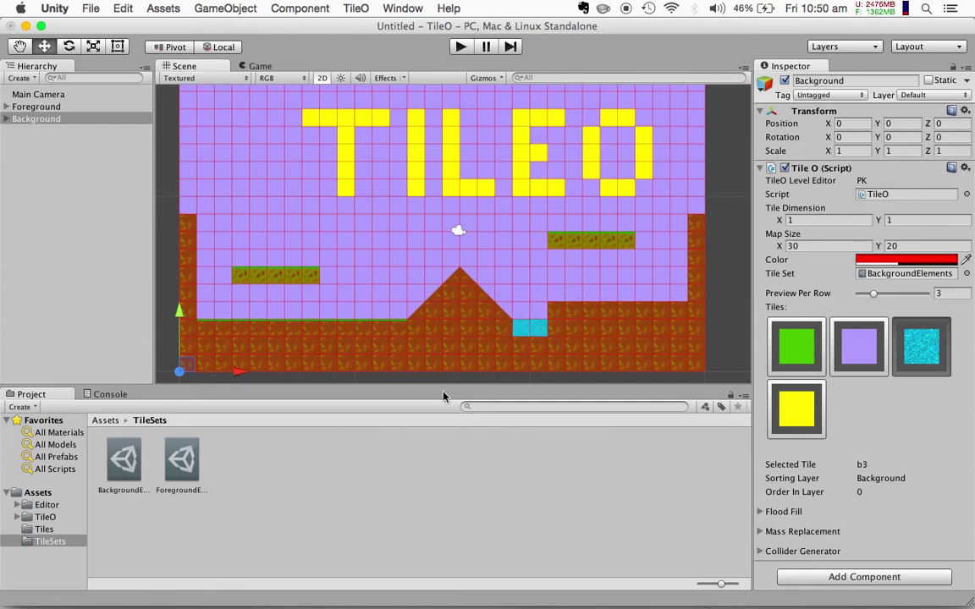
pyautogui.press('super+s')
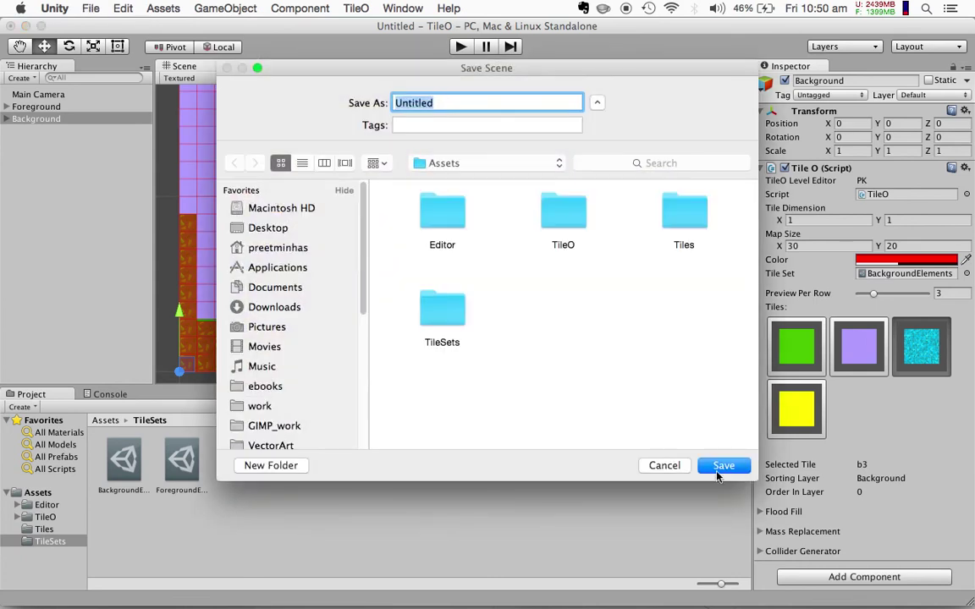
pyautogui.click(644, 466)
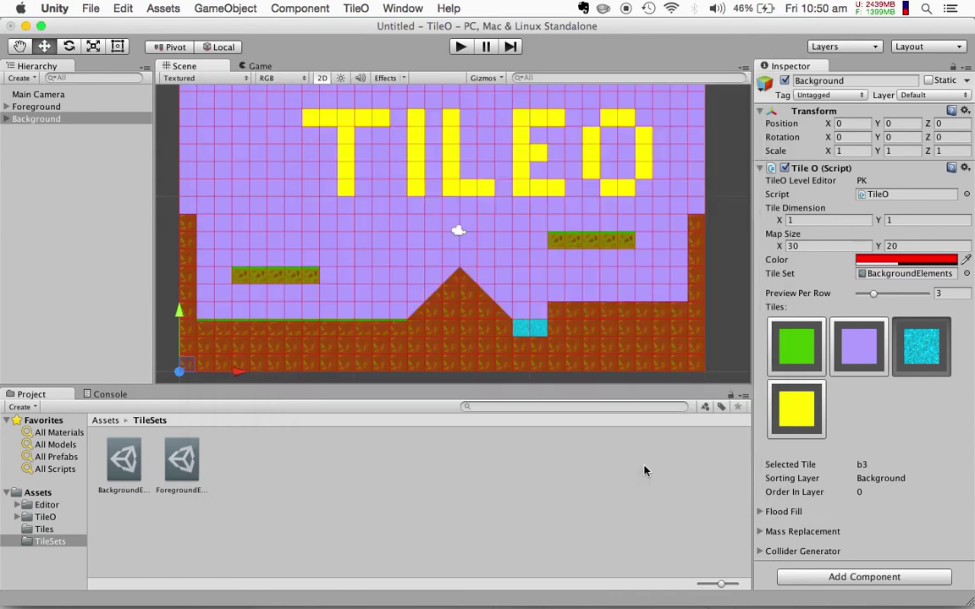
# Step: Show the Foreground map's Collider Generator settings and widen the Inspector to make them readable
pyautogui.click(44, 108)
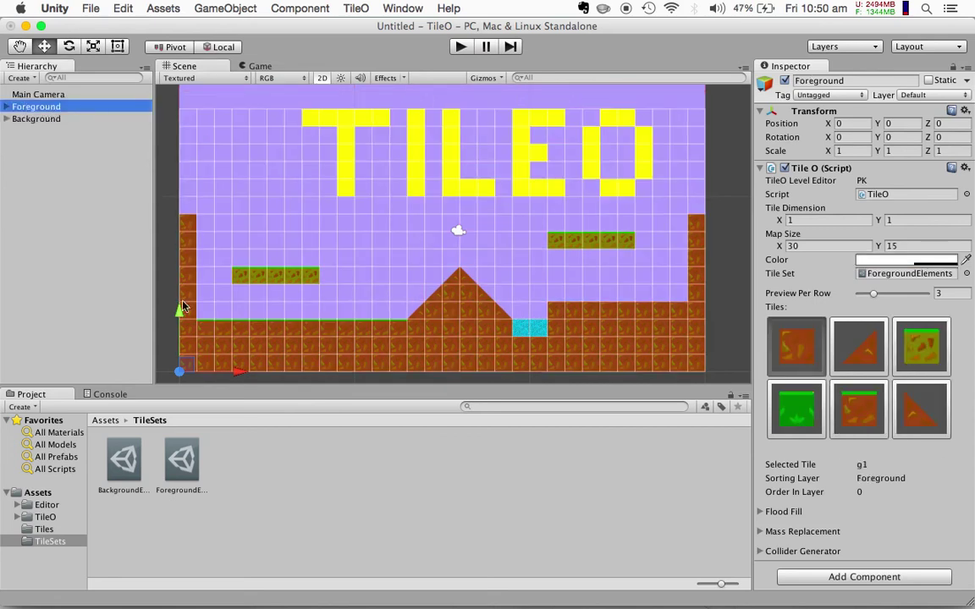
pyautogui.scroll(-3, 491, 288)
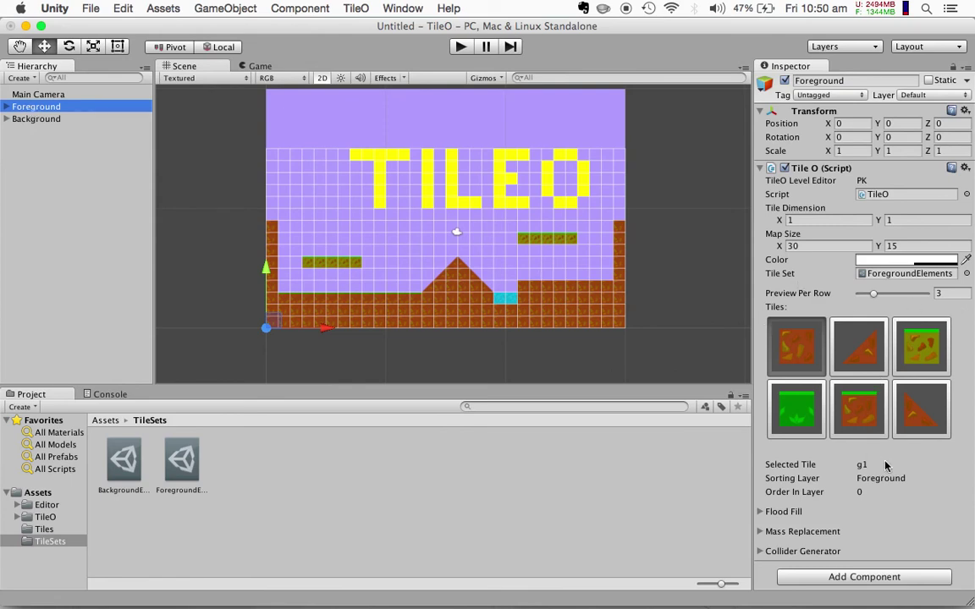
pyautogui.click(785, 551)
pyautogui.scroll(-2, 784, 533)
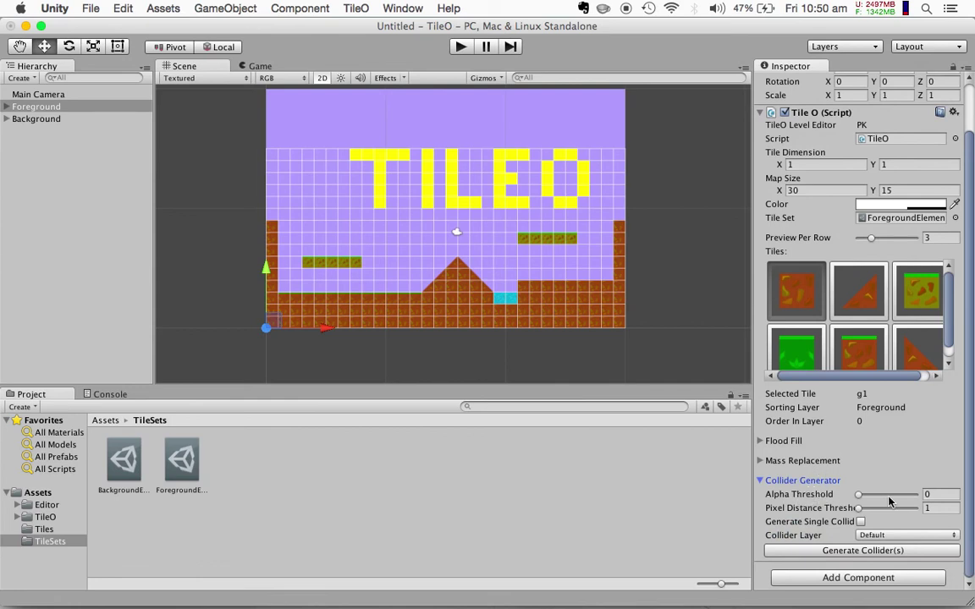
pyautogui.click(752, 452)
pyautogui.moveTo(711, 451); pyautogui.dragTo(692, 446)
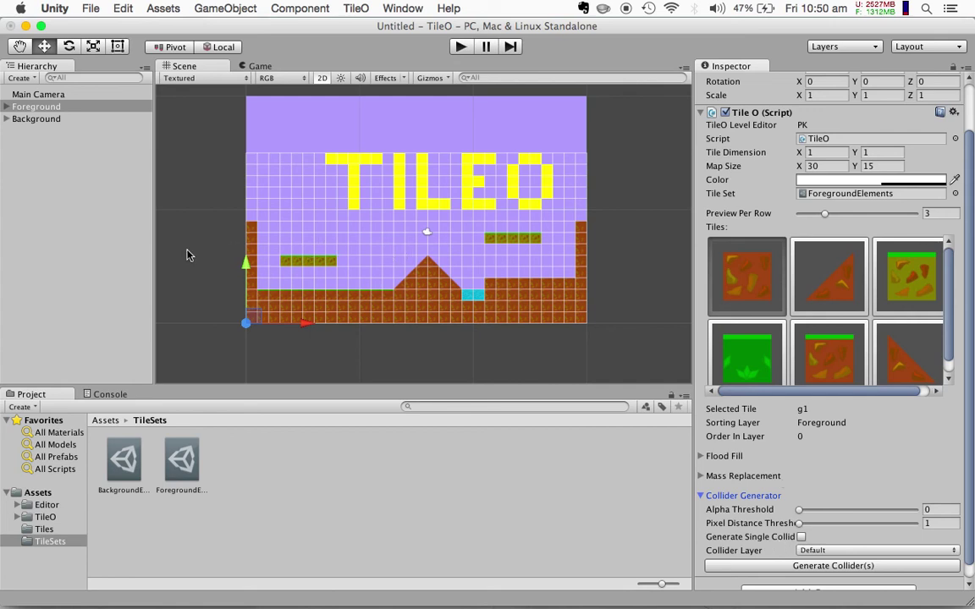
# Step: Select the Main Camera and frame it in the scene to view the level's extent
pyautogui.click(64, 91)
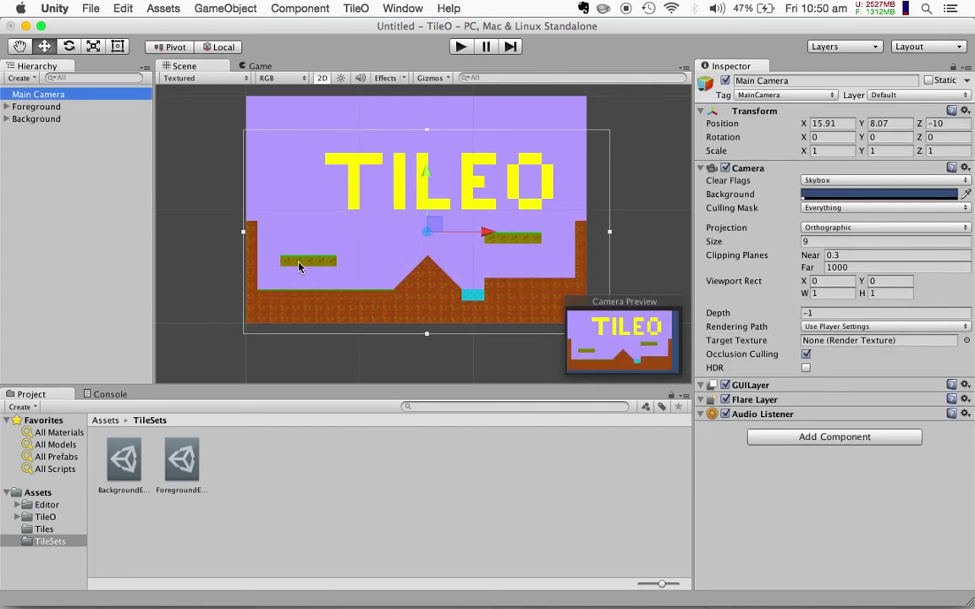
pyautogui.press('f')
pyautogui.scroll(-2, 363, 270)
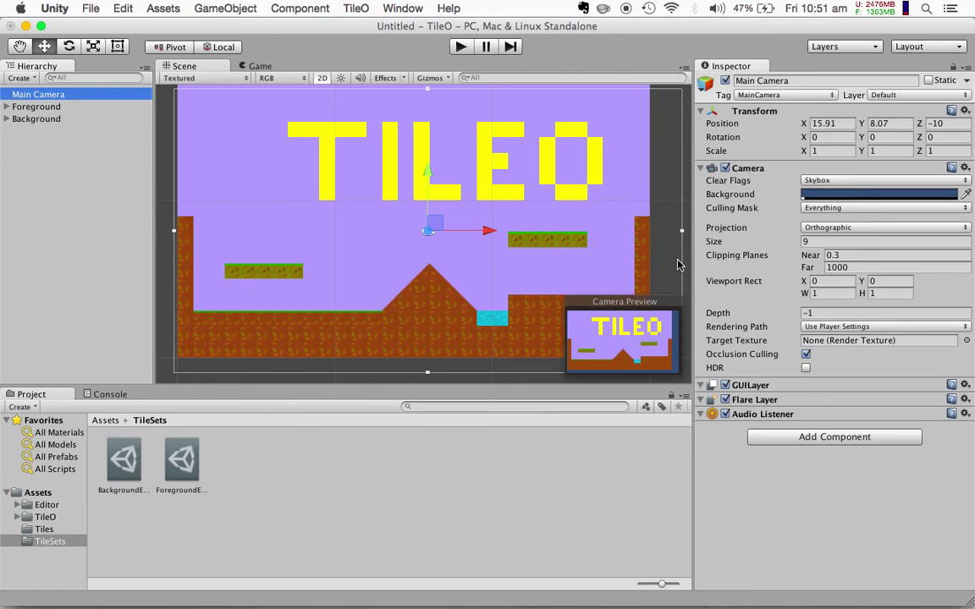
# Step: Generate colliders for the Foreground map with the Collider Generator, keeping the Default collider layer
pyautogui.click(51, 107)
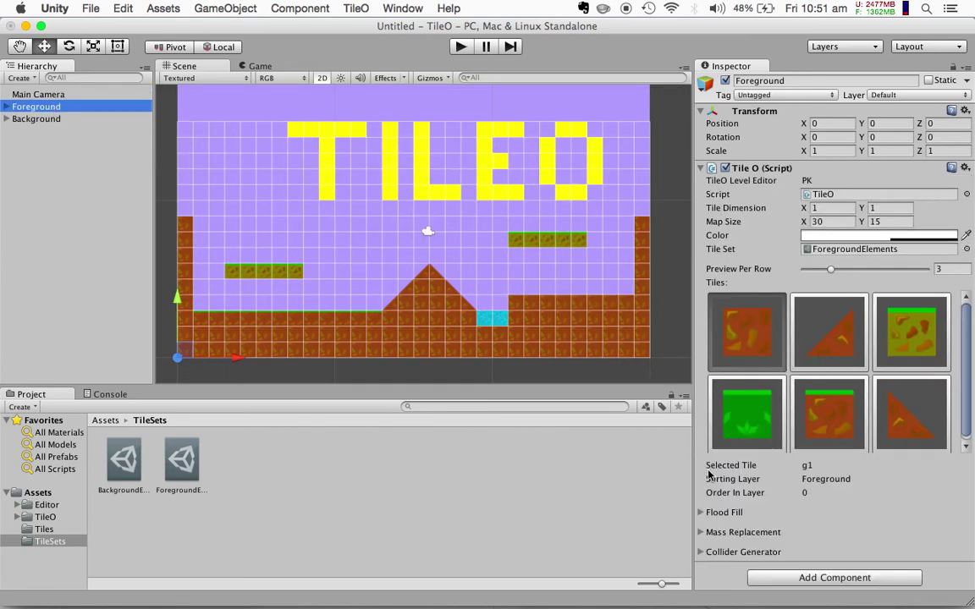
pyautogui.click(701, 552)
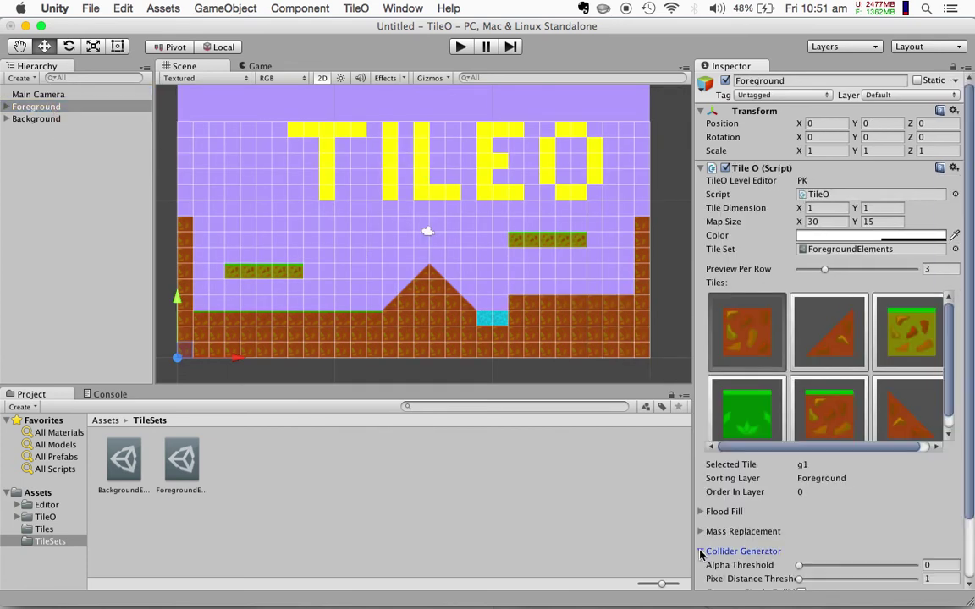
pyautogui.scroll(-1, 813, 415)
pyautogui.scroll(-2, 866, 531)
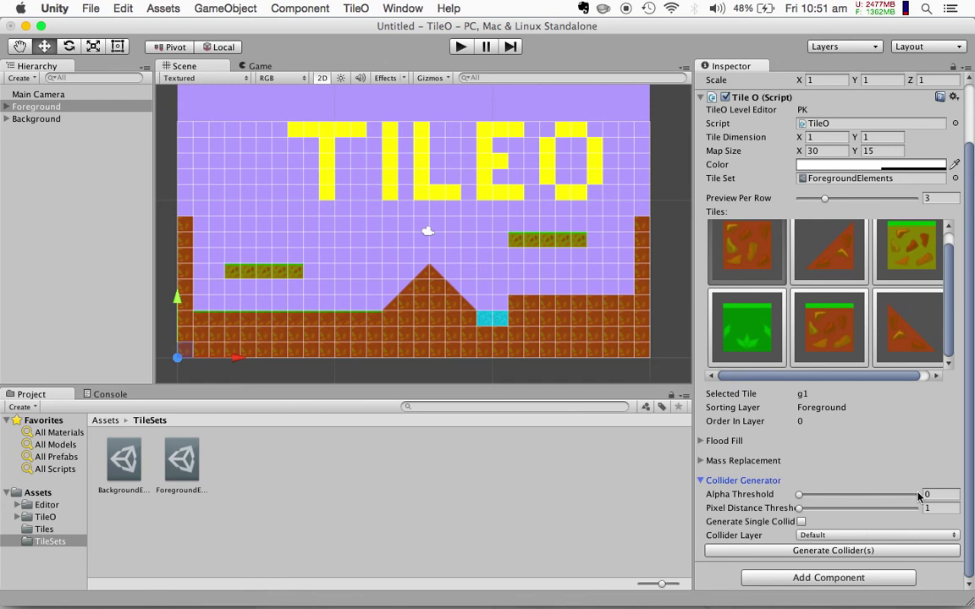
pyautogui.click(803, 536)
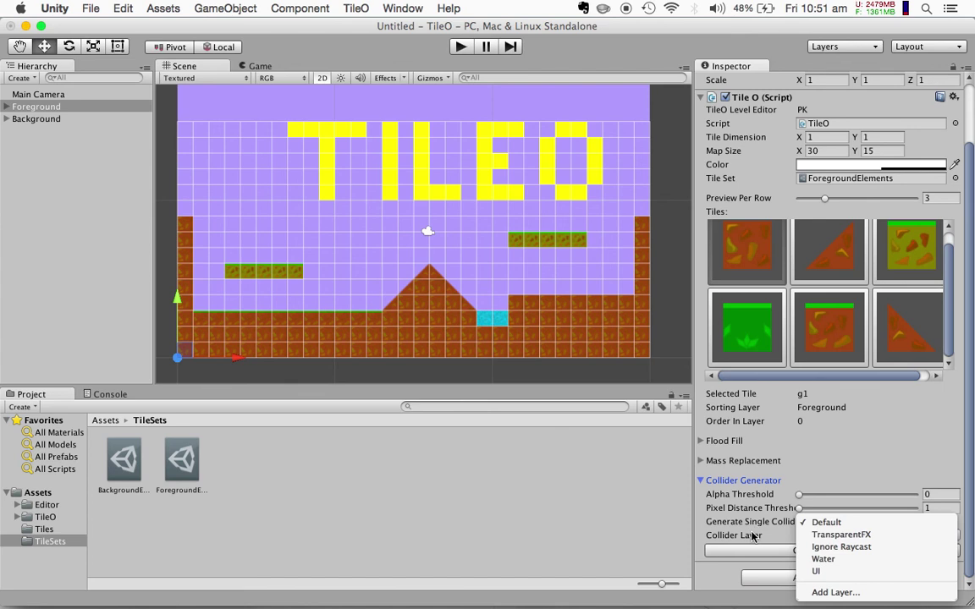
pyautogui.click(751, 536)
pyautogui.click(822, 551)
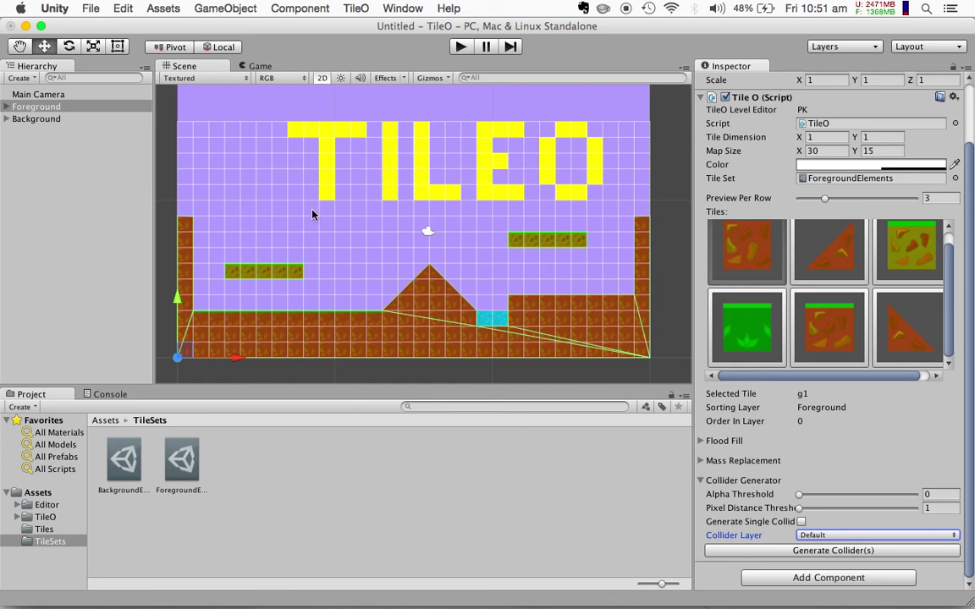
# Step: Expand the Foreground object's children and select TileO Generated Collider to inspect it
pyautogui.scroll(-3, 312, 214)
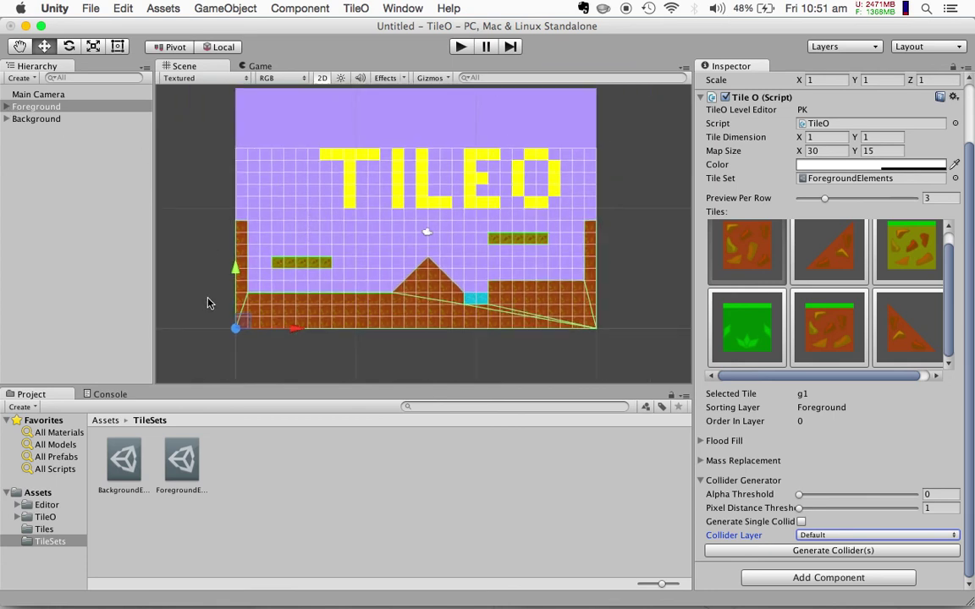
pyautogui.click(6, 107)
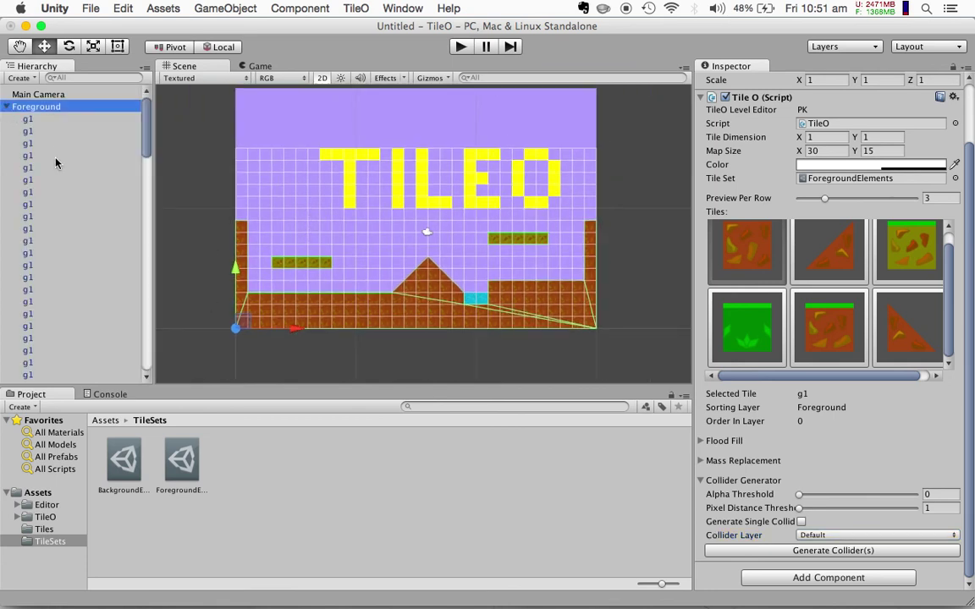
pyautogui.scroll(-10, 56, 164)
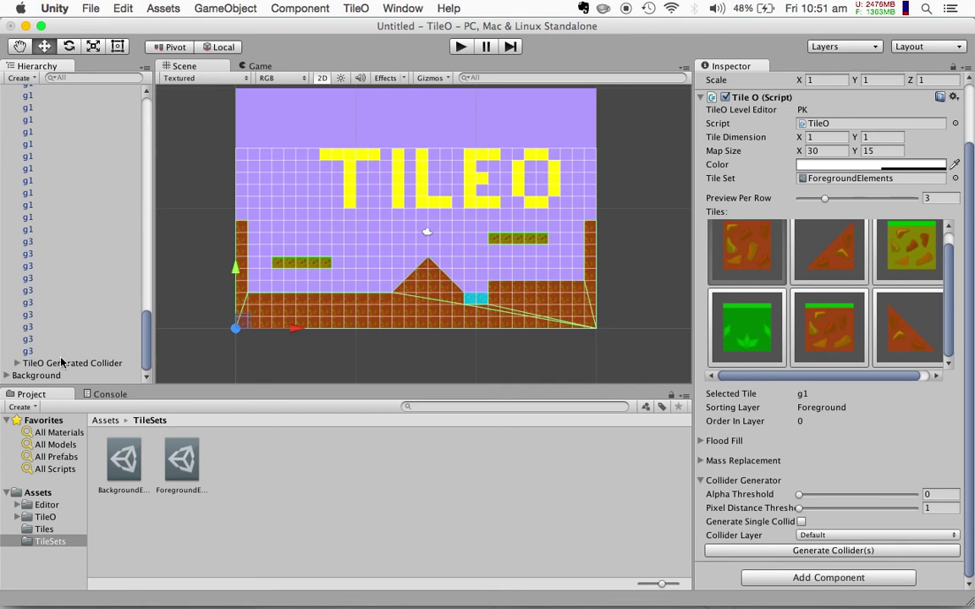
pyautogui.click(61, 362)
pyautogui.scroll(-1, 211, 262)
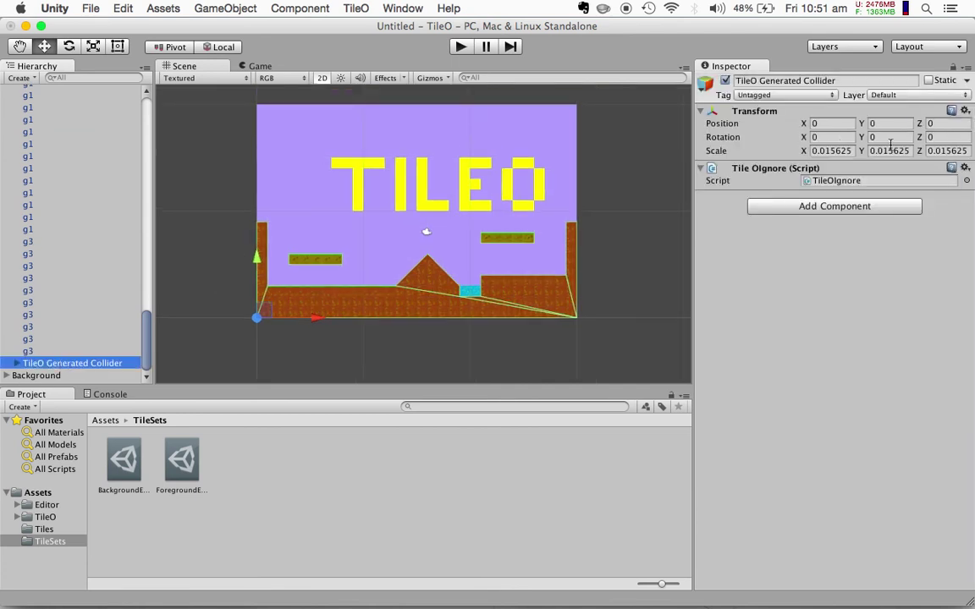
pyautogui.scroll(5, 59, 329)
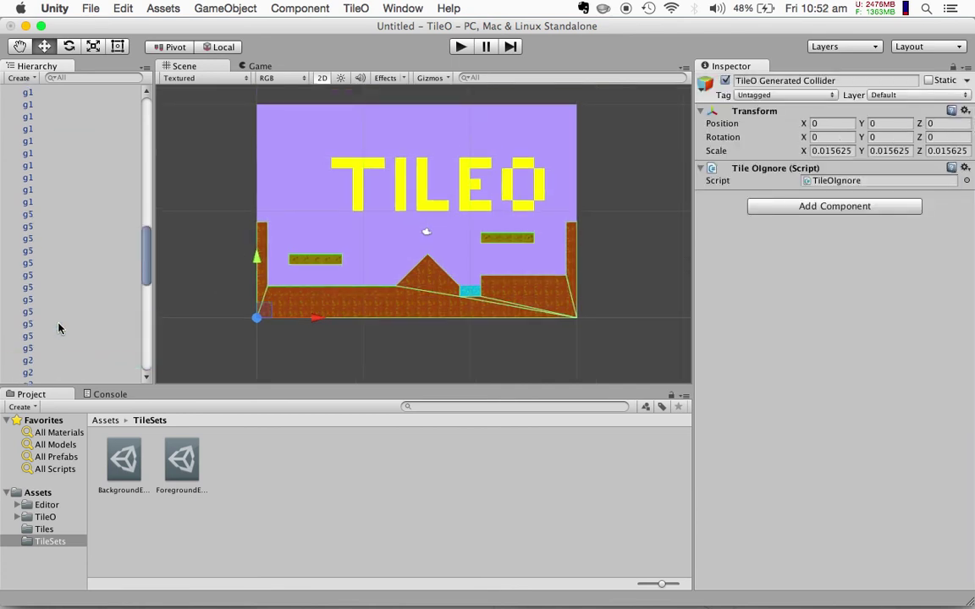
pyautogui.scroll(10, 59, 329)
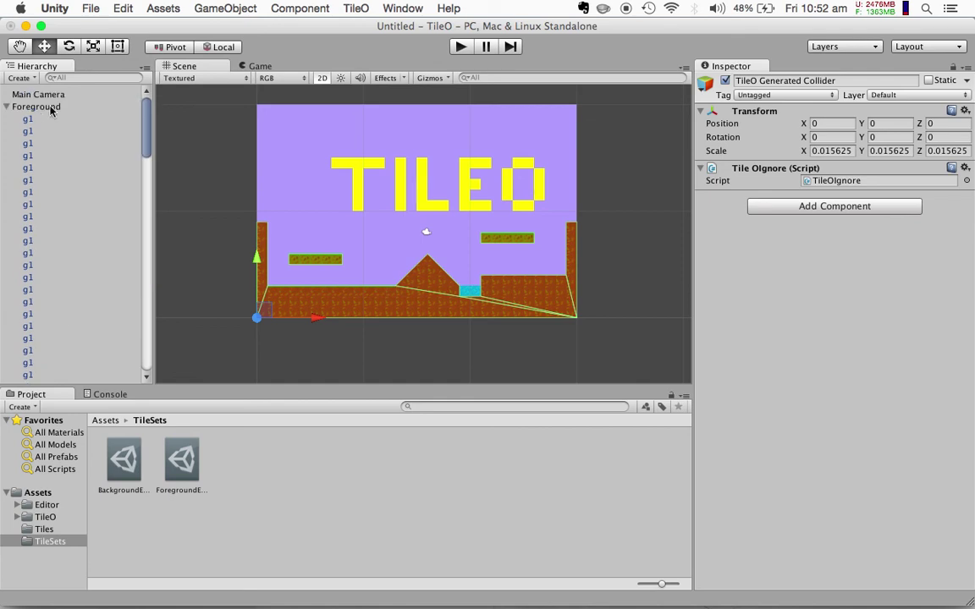
# Step: Move the generated collider along X to about -30.4, clear of the tile map, and narrow the Inspector
pyautogui.moveTo(314, 323); pyautogui.dragTo(174, 320)
pyautogui.scroll(-4, 205, 316)
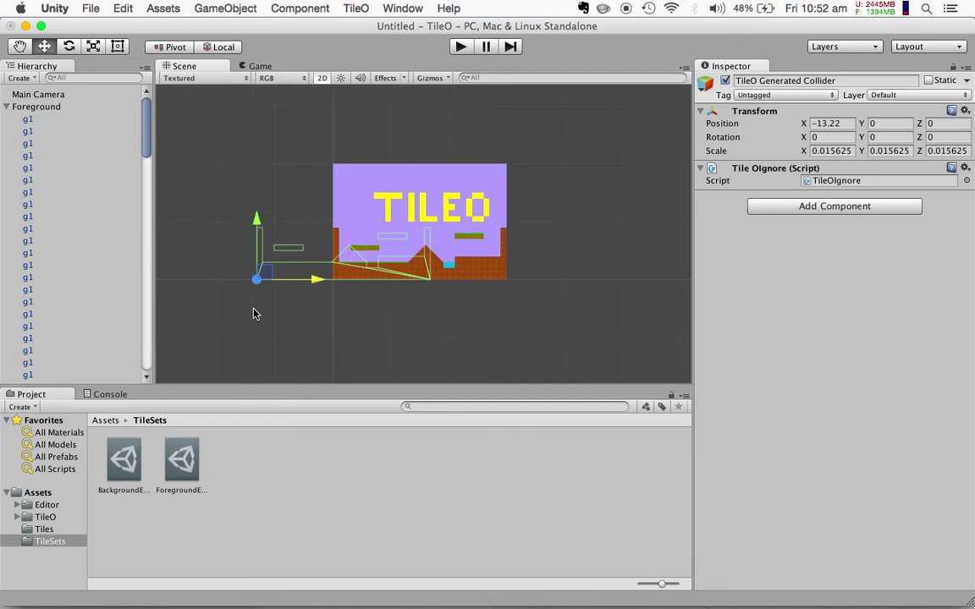
pyautogui.moveTo(317, 282); pyautogui.dragTo(239, 279)
pyautogui.scroll(-3, 239, 278)
pyautogui.scroll(2, 352, 282)
pyautogui.scroll(1, 332, 290)
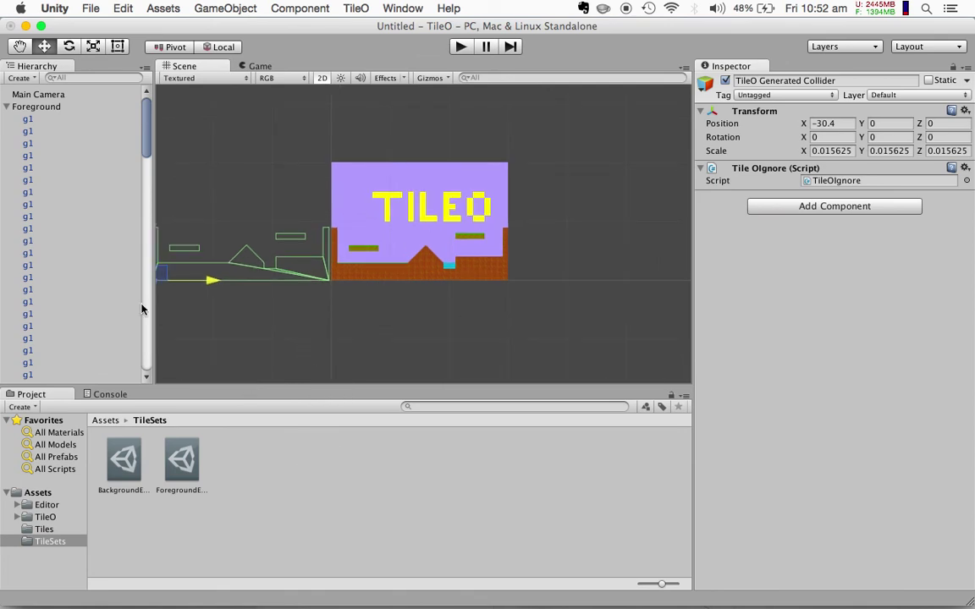
pyautogui.moveTo(698, 281); pyautogui.dragTo(804, 286)
pyautogui.scroll(3, 444, 281)
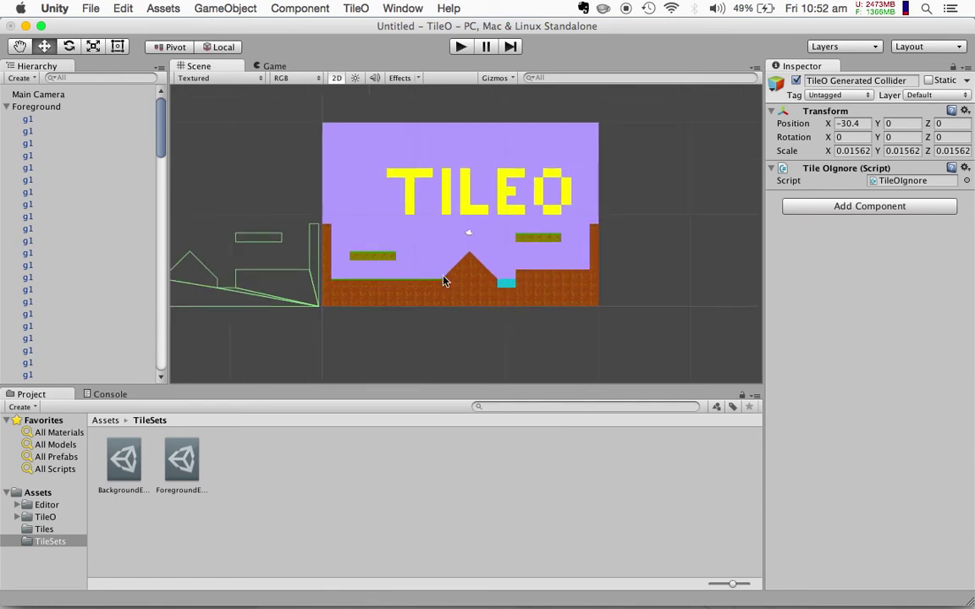
pyautogui.moveTo(383, 318); pyautogui.dragTo(541, 302, button='middle')
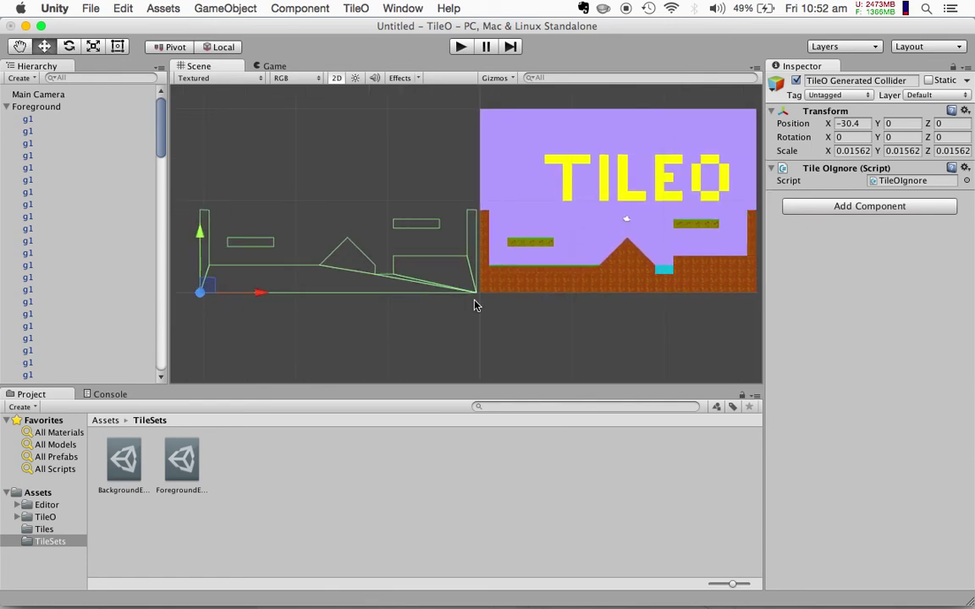
# Step: Expand TileO Generated Collider and inspect the shapes of GeneratedCollider0, GeneratedCollider1 and GeneratedCollider2 one after another
pyautogui.scroll(-1, 467, 305)
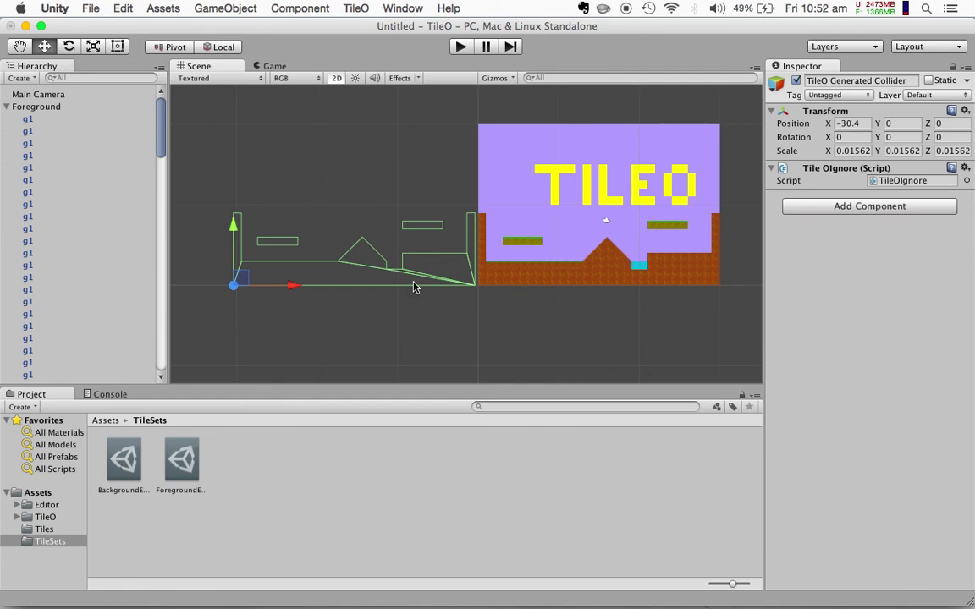
pyautogui.scroll(-10, 98, 176)
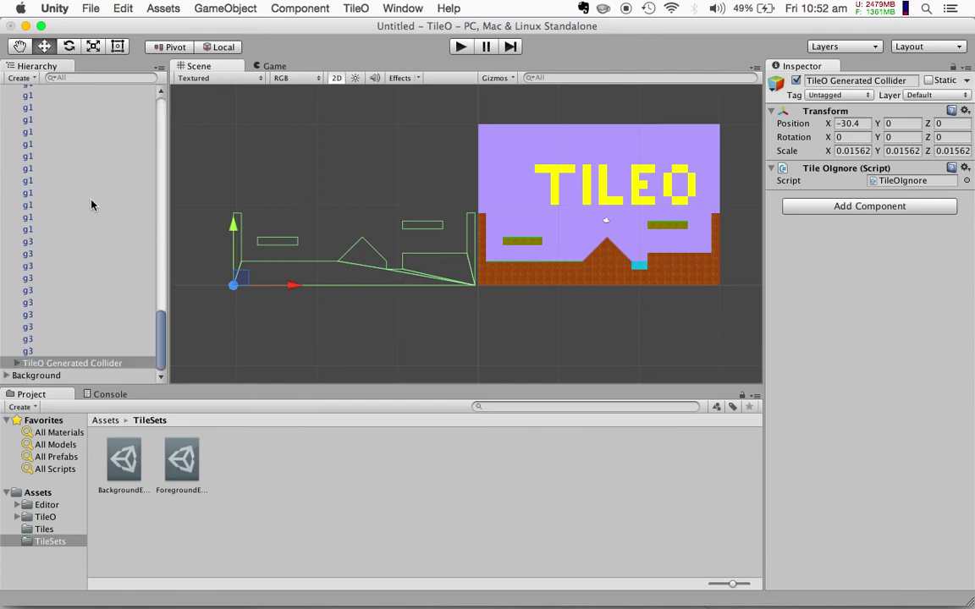
pyautogui.click(17, 363)
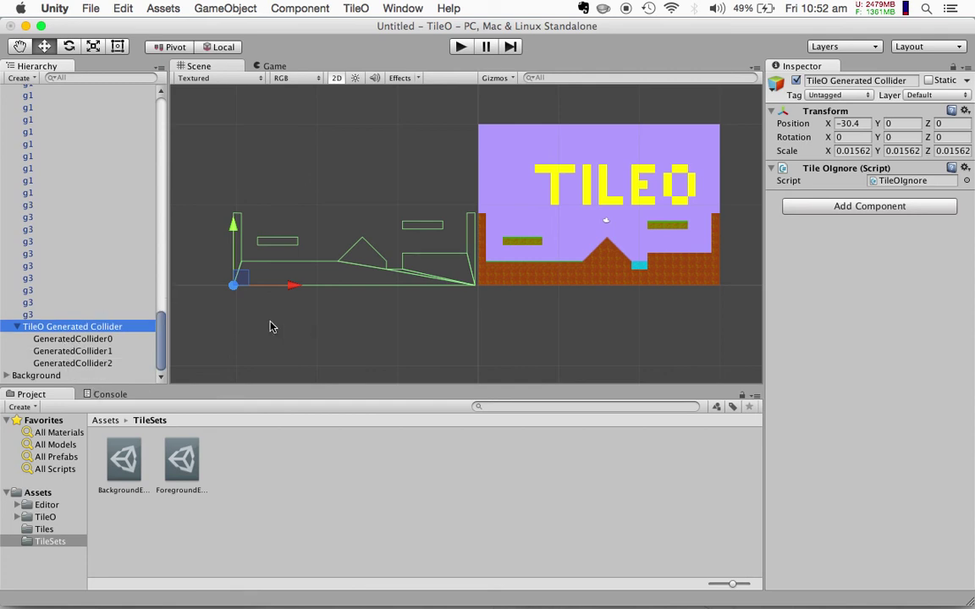
pyautogui.click(66, 340)
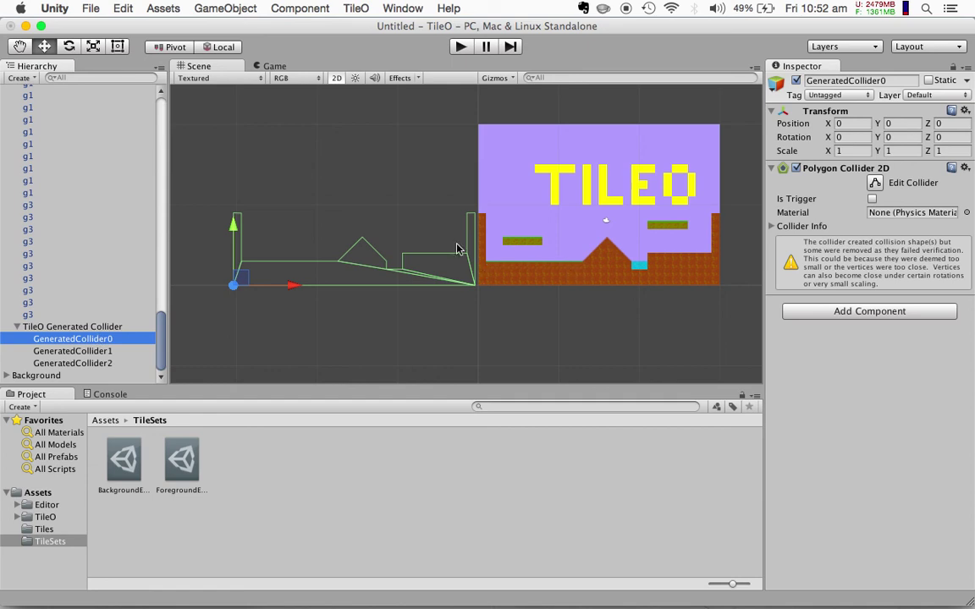
pyautogui.click(103, 352)
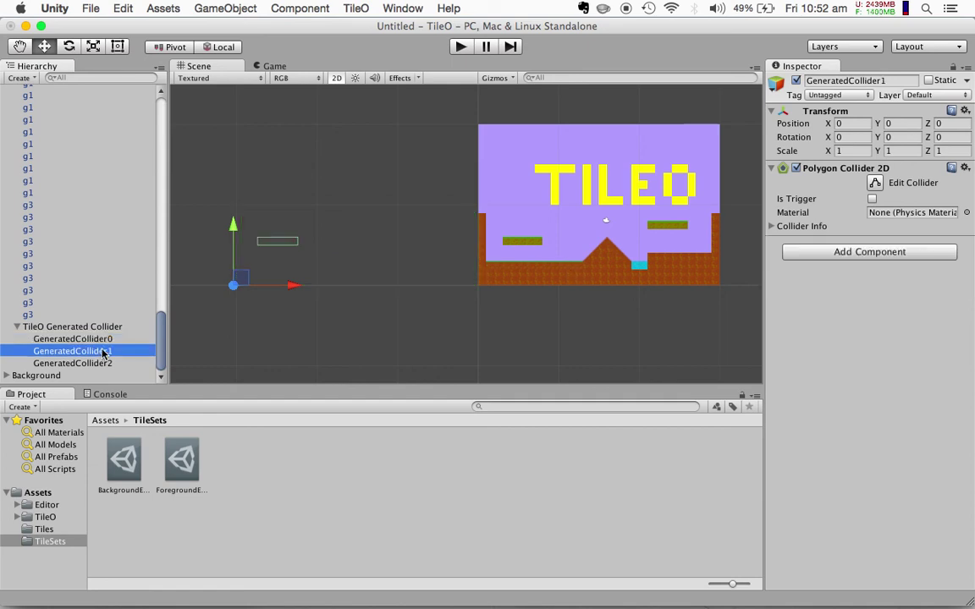
pyautogui.click(98, 363)
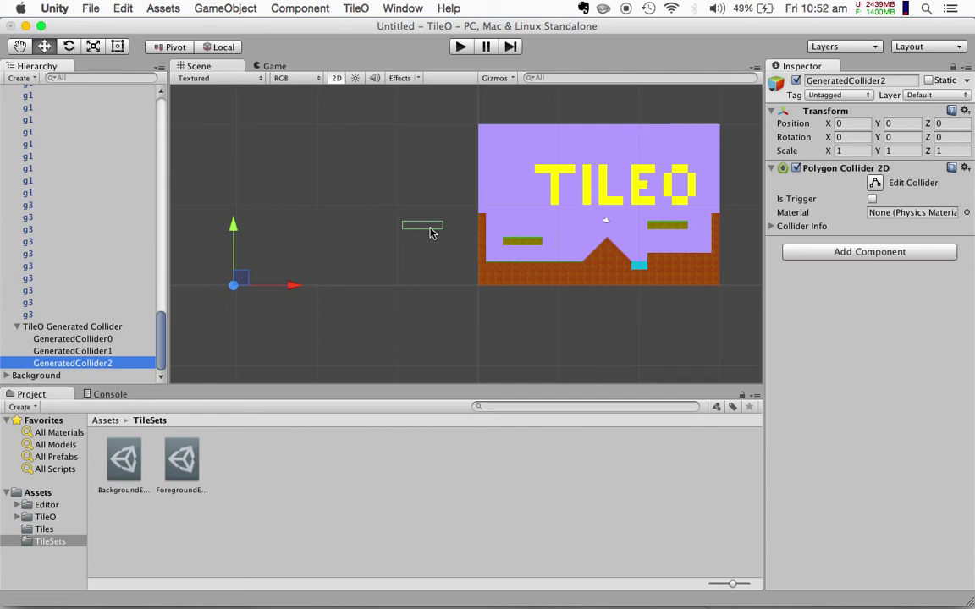
# Step: Set the X position of the parent TileO Generated Collider to 0 to realign it with the tile map
pyautogui.click(49, 330)
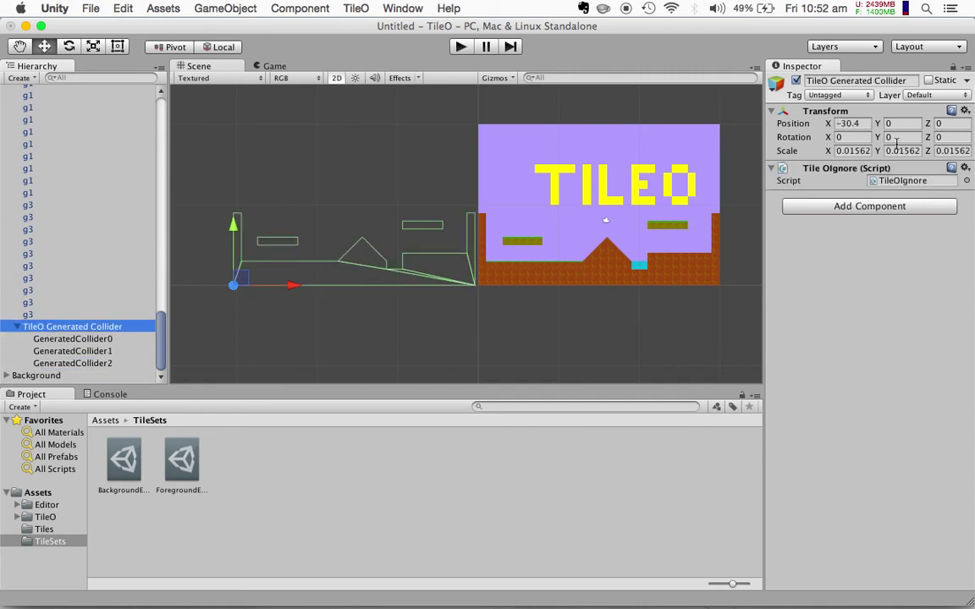
pyautogui.click(849, 124)
pyautogui.write('0')
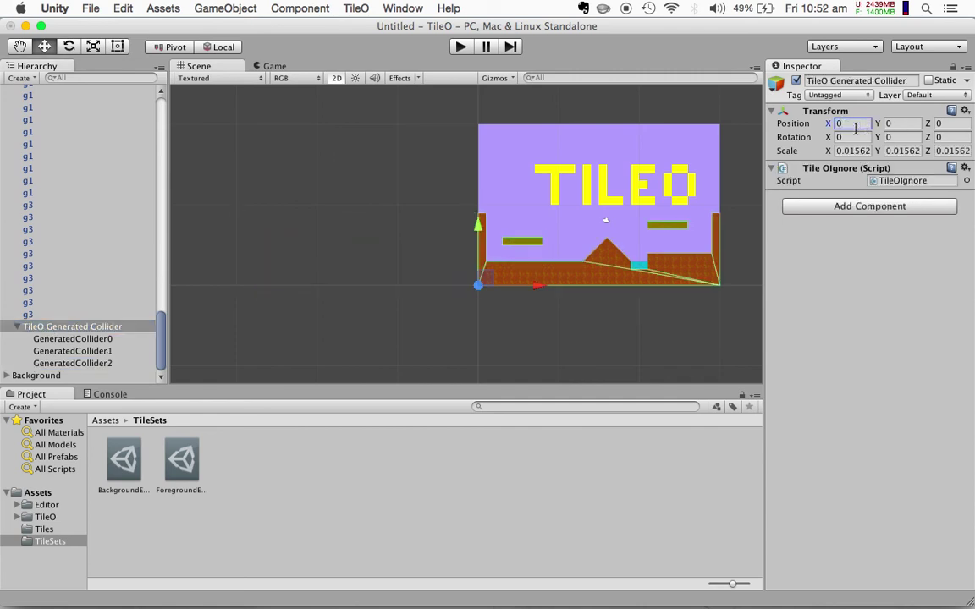
# Step: Collapse and select the Foreground object, and start Play mode to preview the level in the Game view
pyautogui.scroll(5, 148, 203)
pyautogui.scroll(5, 147, 204)
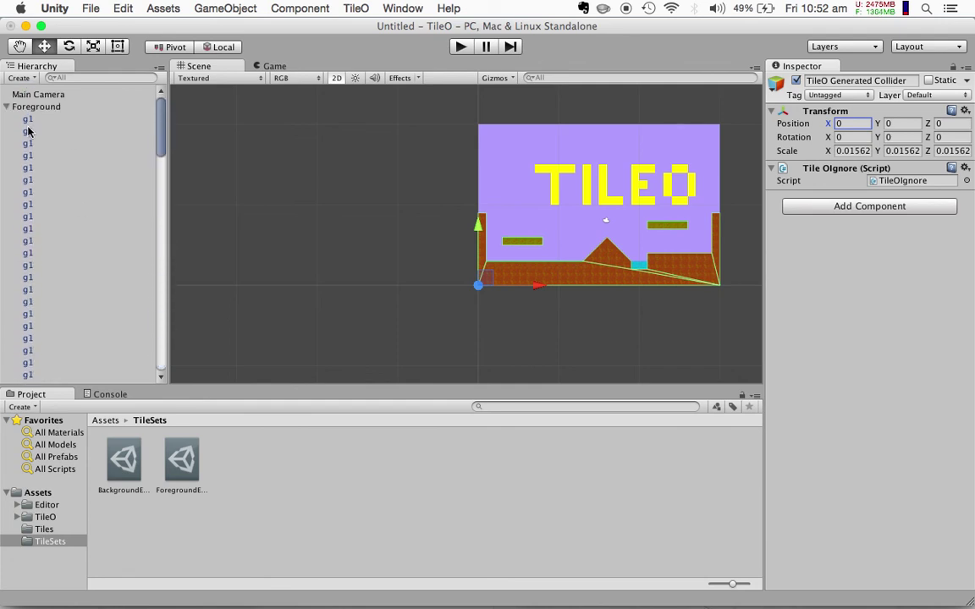
pyautogui.click(6, 107)
pyautogui.click(19, 108)
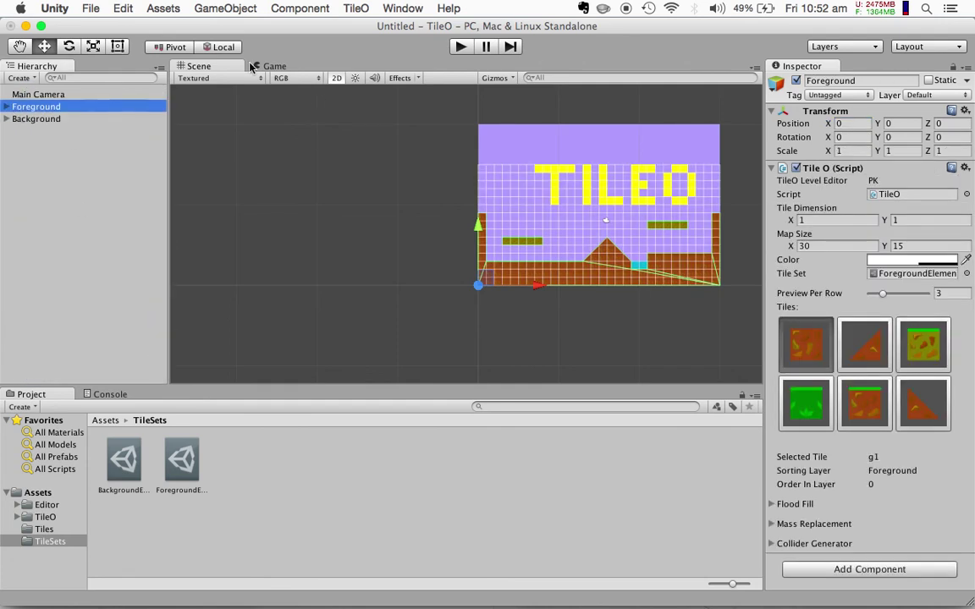
pyautogui.press('super+p')
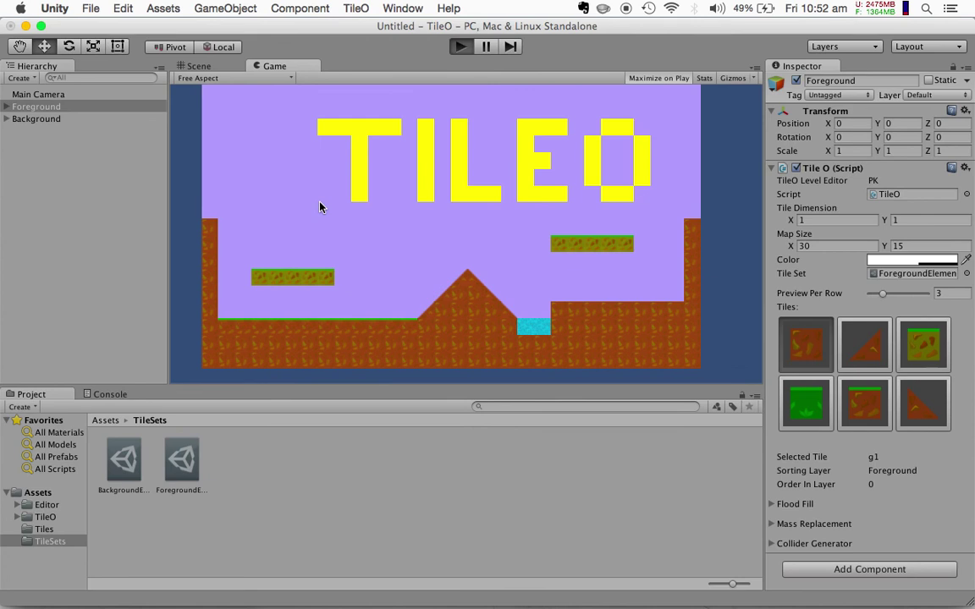